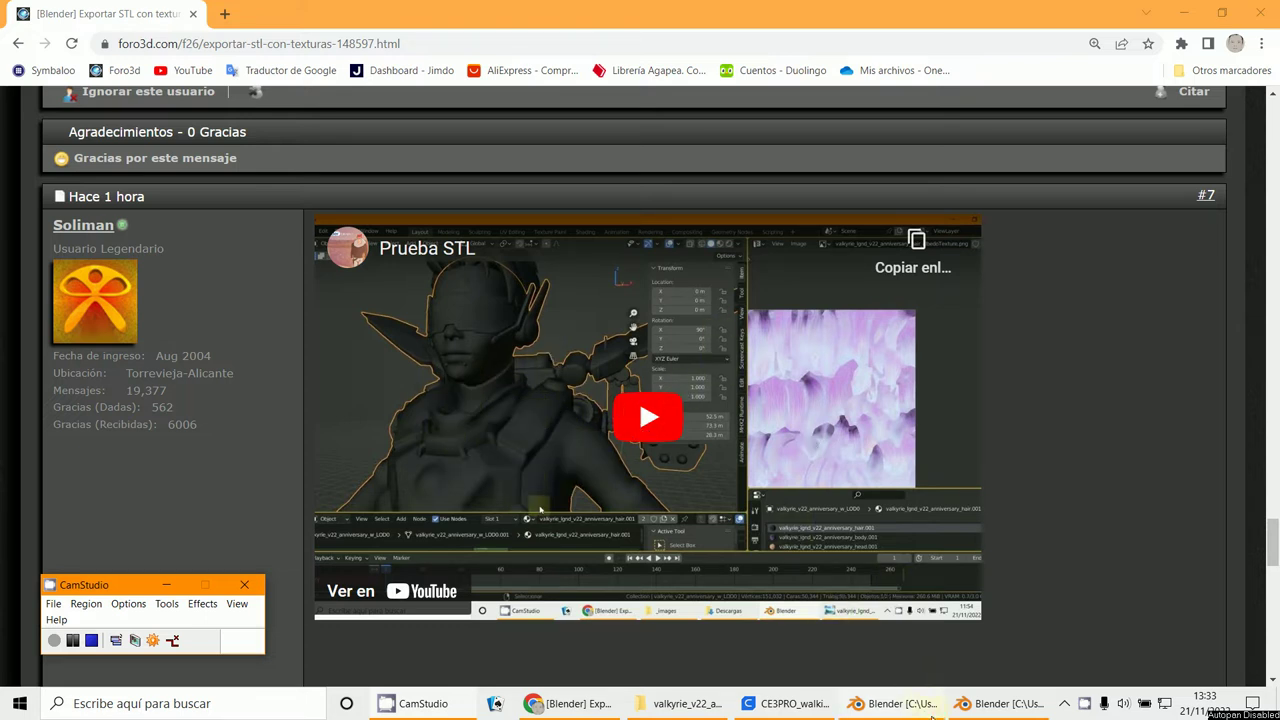
# Switch to Blender and close the duplicate window showing walkiria3.blend
pyautogui.click(895, 710)
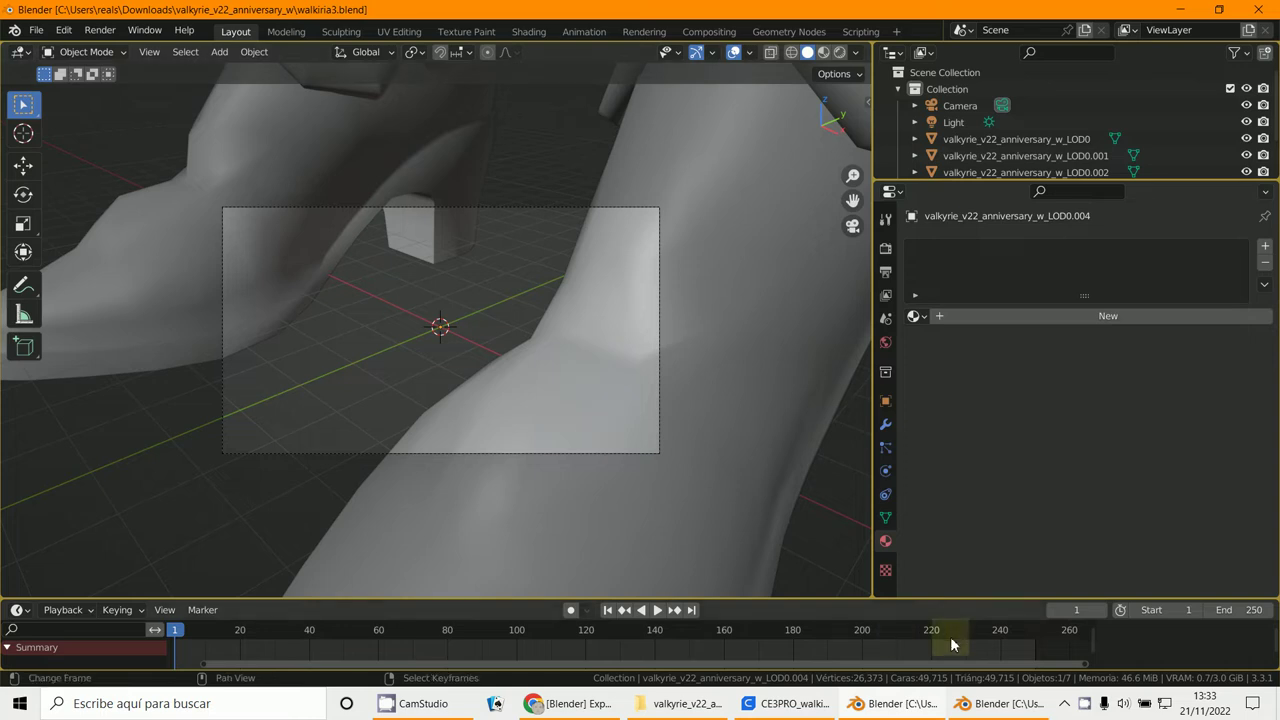
pyautogui.click(1008, 705)
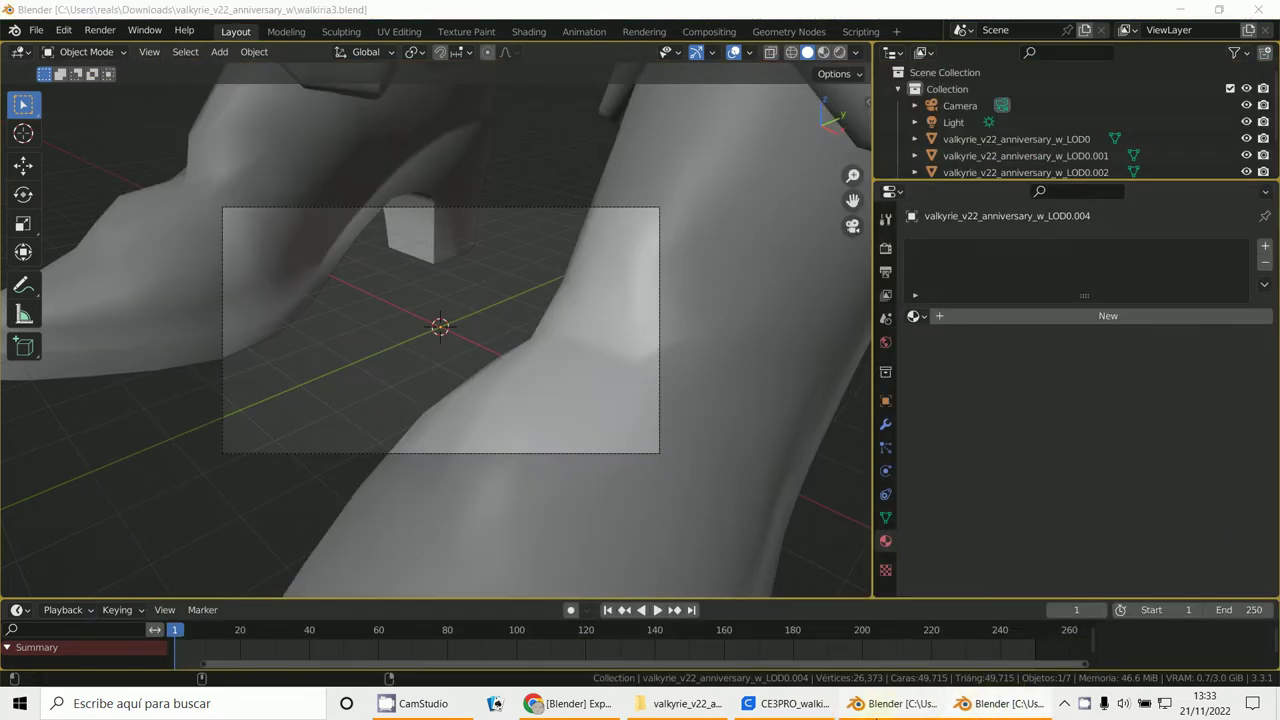
pyautogui.click(880, 706)
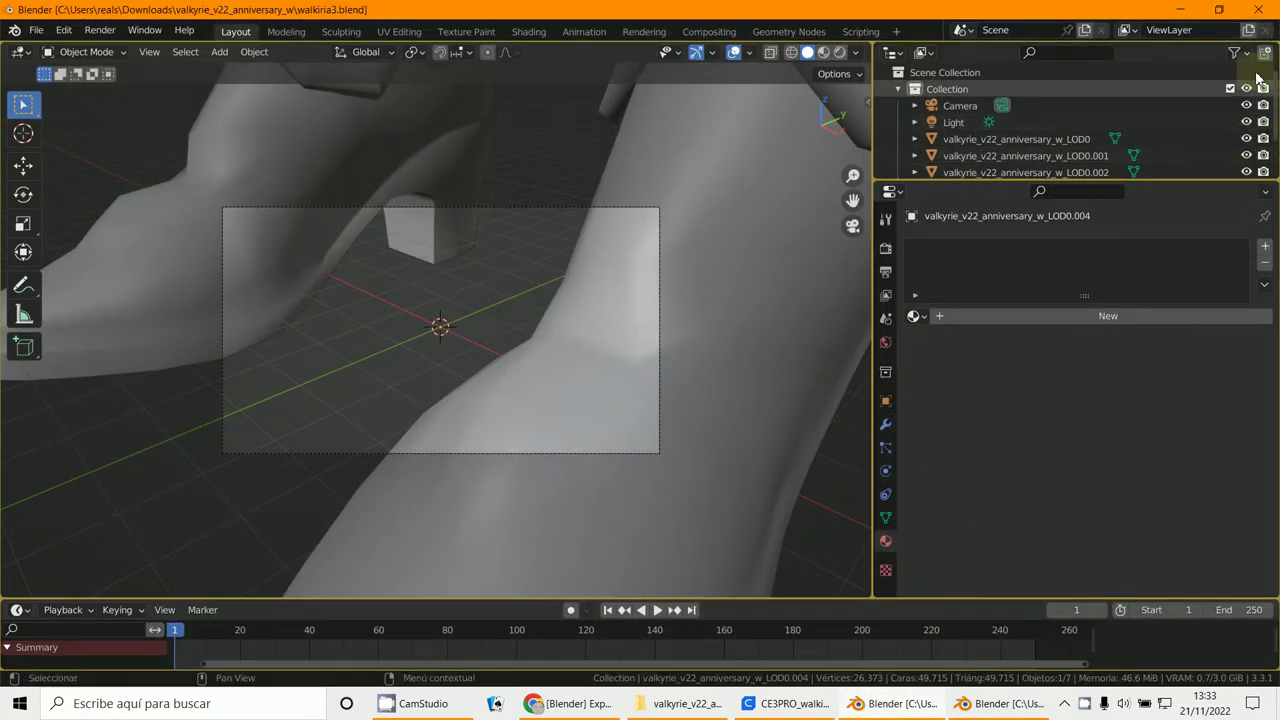
pyautogui.click(1265, 9)
# Show the whole figure from the front and try moving the valkyrie_v22_anniversary_w_LOD0 object to check its contents
pyautogui.scroll(-1, 526, 363)
pyautogui.moveTo(538, 352); pyautogui.dragTo(541, 351, button='middle')
pyautogui.scroll(-4, 541, 351)
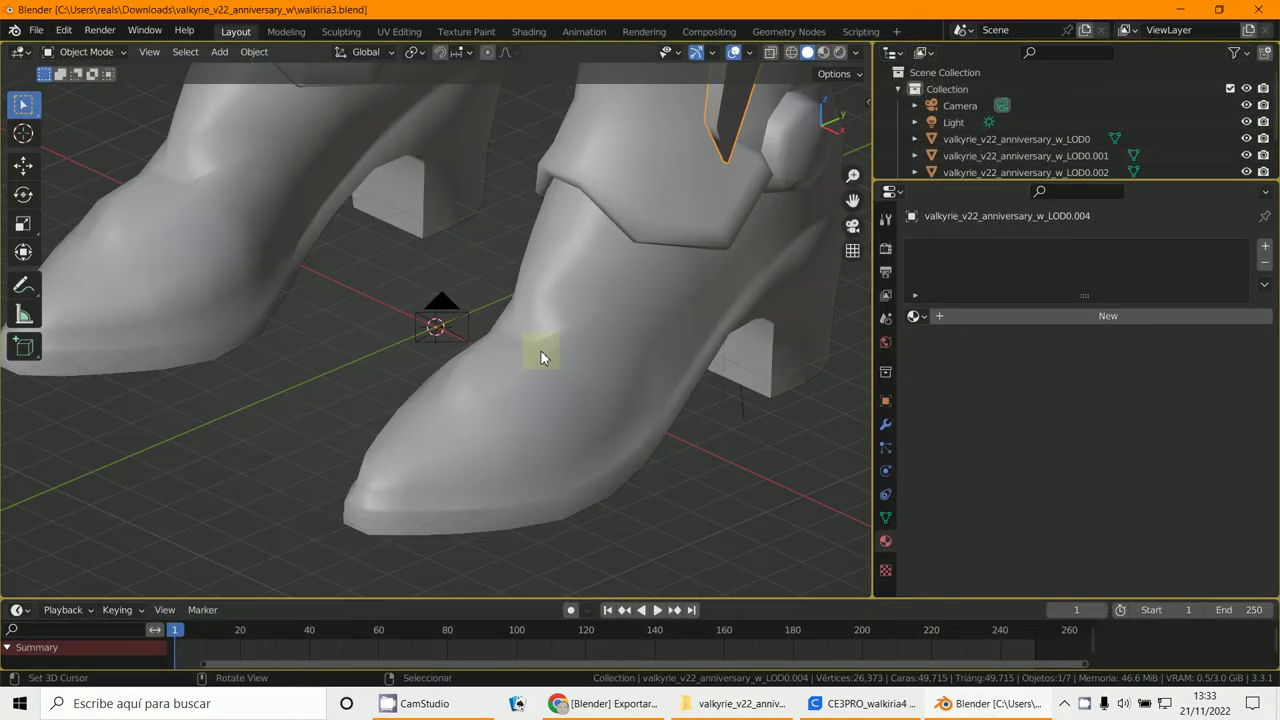
pyautogui.press('KP_1')
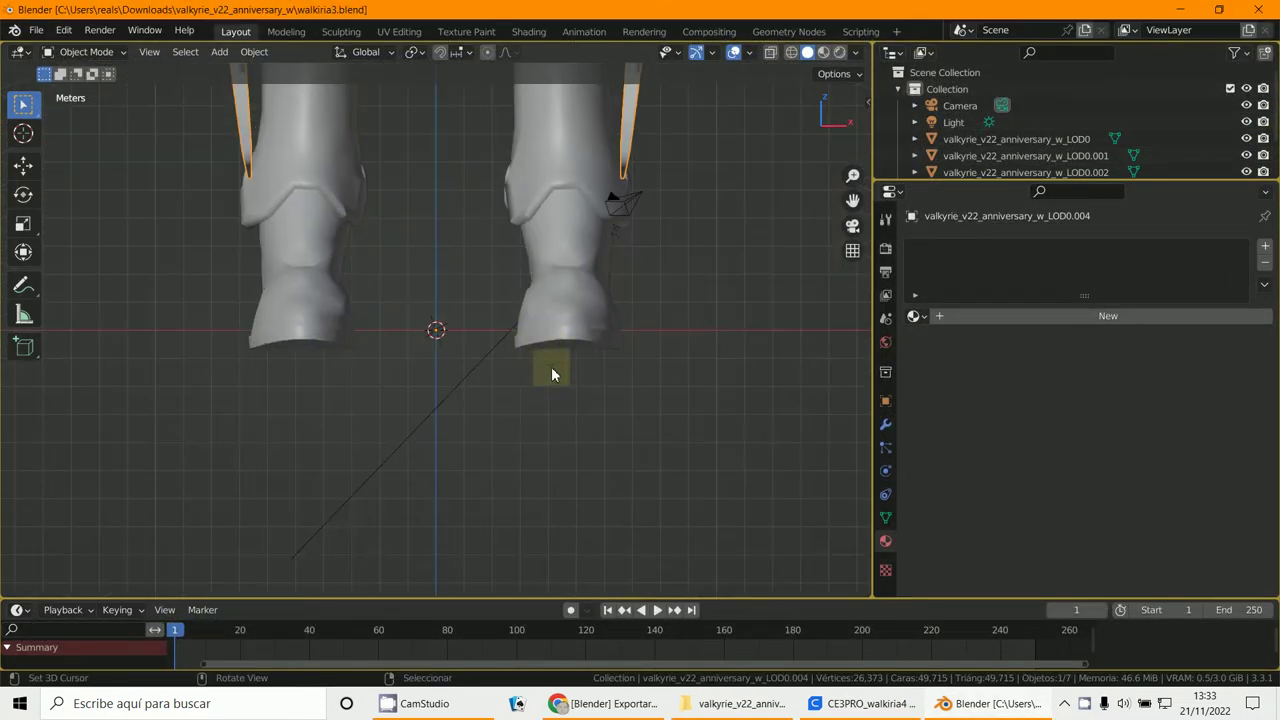
pyautogui.scroll(-6, 559, 263)
pyautogui.scroll(8, 584, 347)
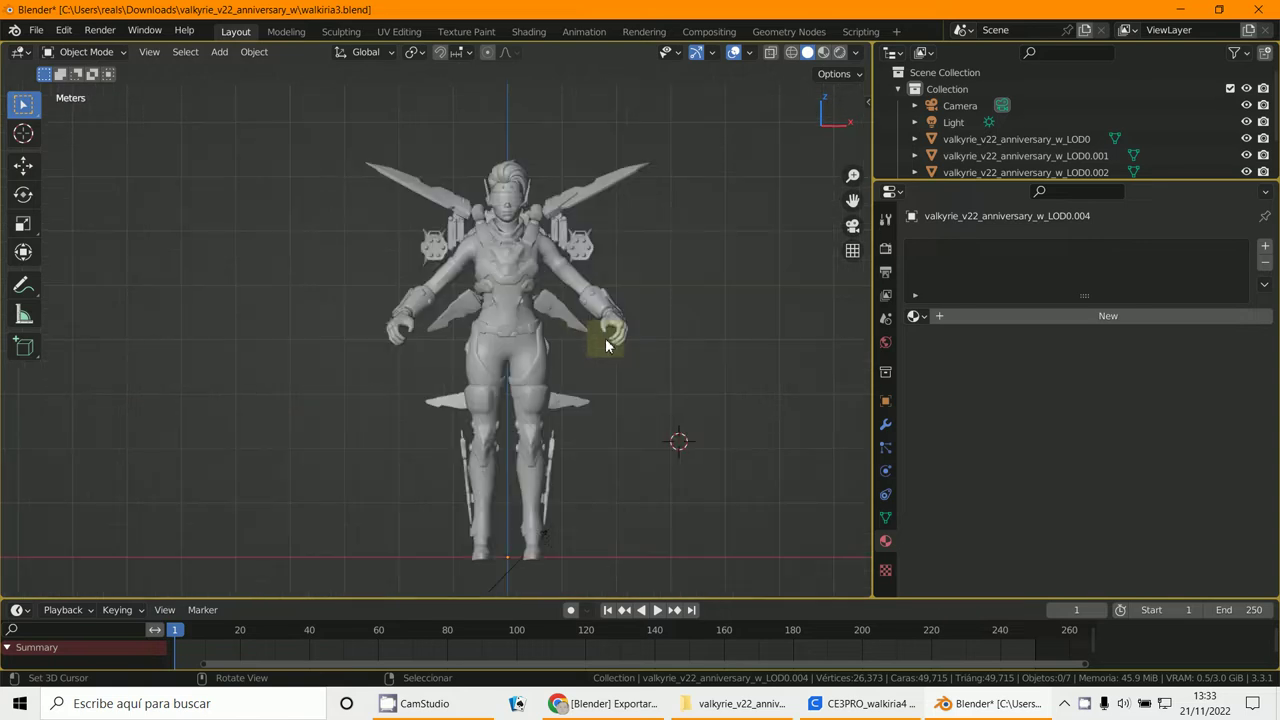
pyautogui.click(1014, 138)
pyautogui.scroll(-3, 657, 375)
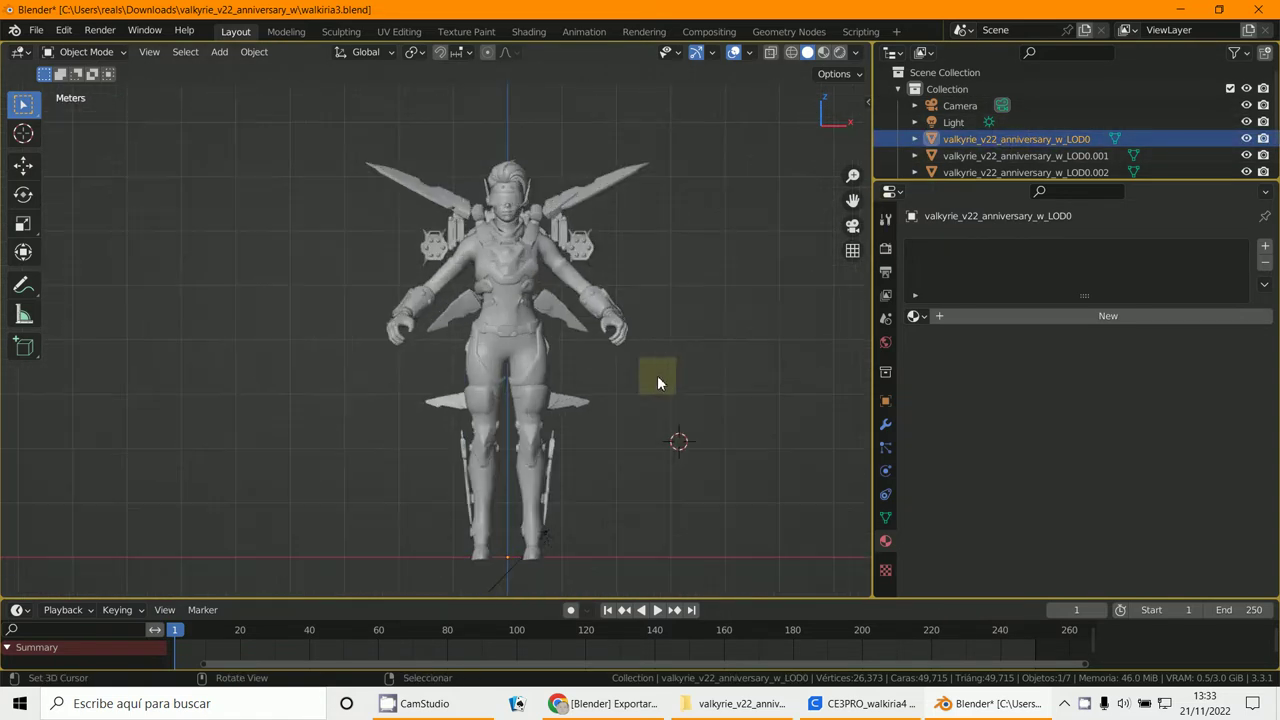
pyautogui.press('g')
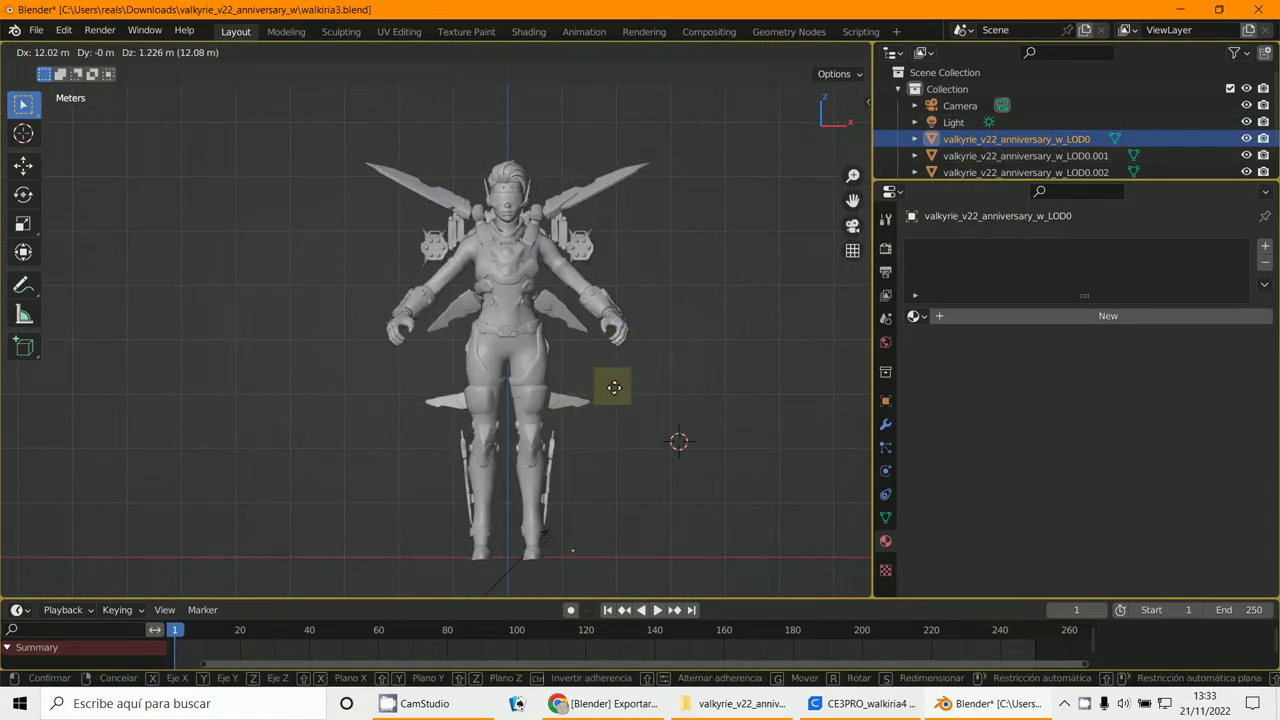
pyautogui.click(608, 380)
# Try moving the hair object valkyrie_v22_anniversary_w_LOD0.001 away from the head, then cancel the move
pyautogui.click(1040, 155)
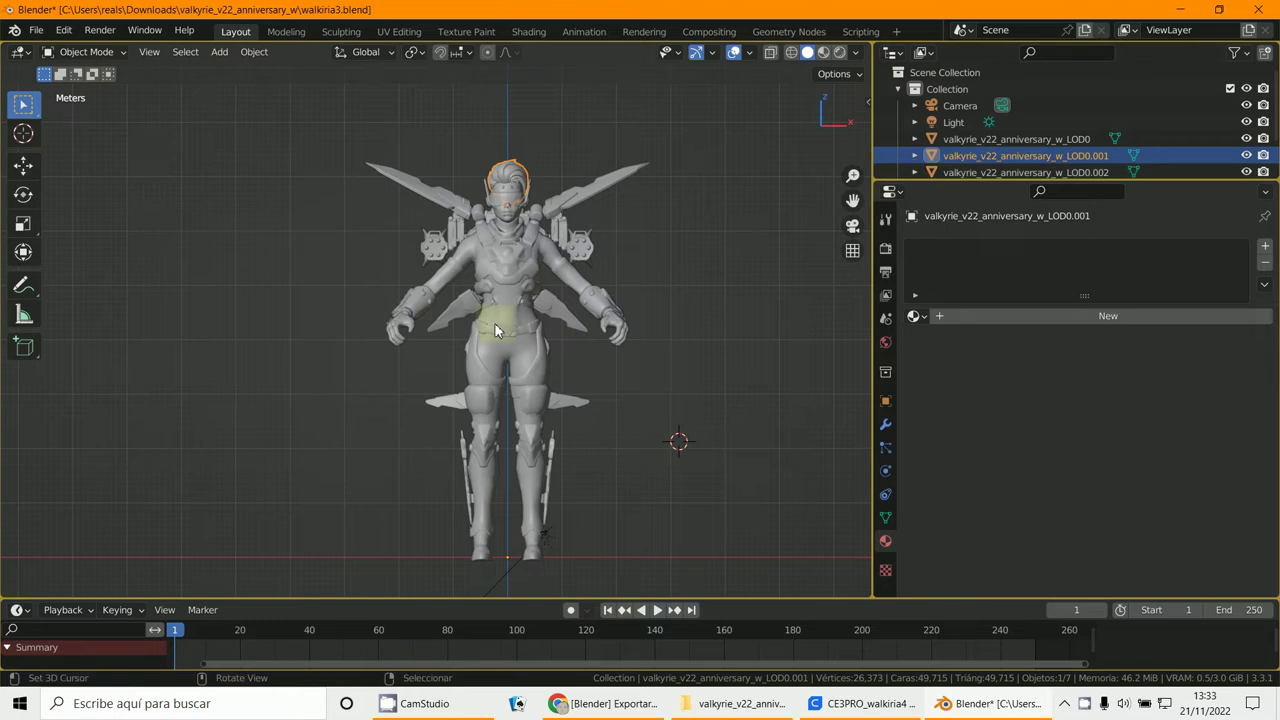
pyautogui.press('g')
pyautogui.rightClick(544, 316)
pyautogui.scroll(6, 543, 322)
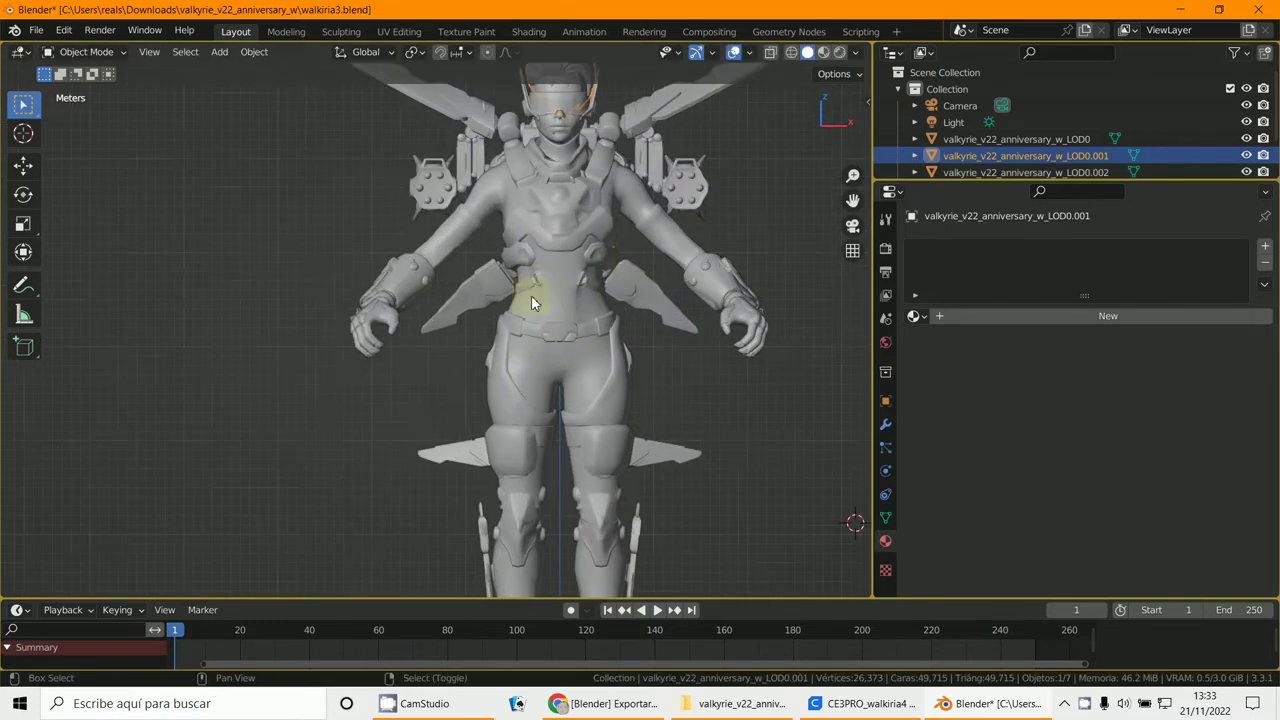
pyautogui.press('g')
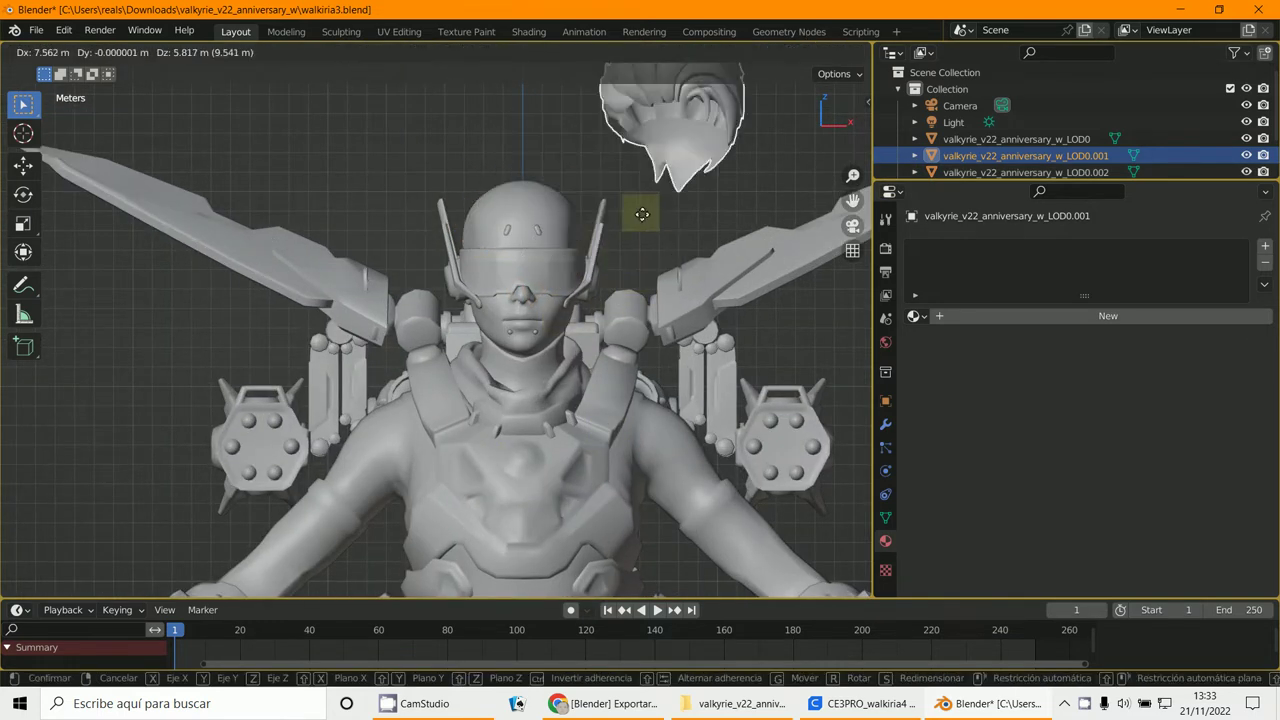
pyautogui.rightClick(571, 229)
# Hide the valkyrie_v22_anniversary_w_LOD0 object in the viewport
pyautogui.scroll(-2, 1072, 157)
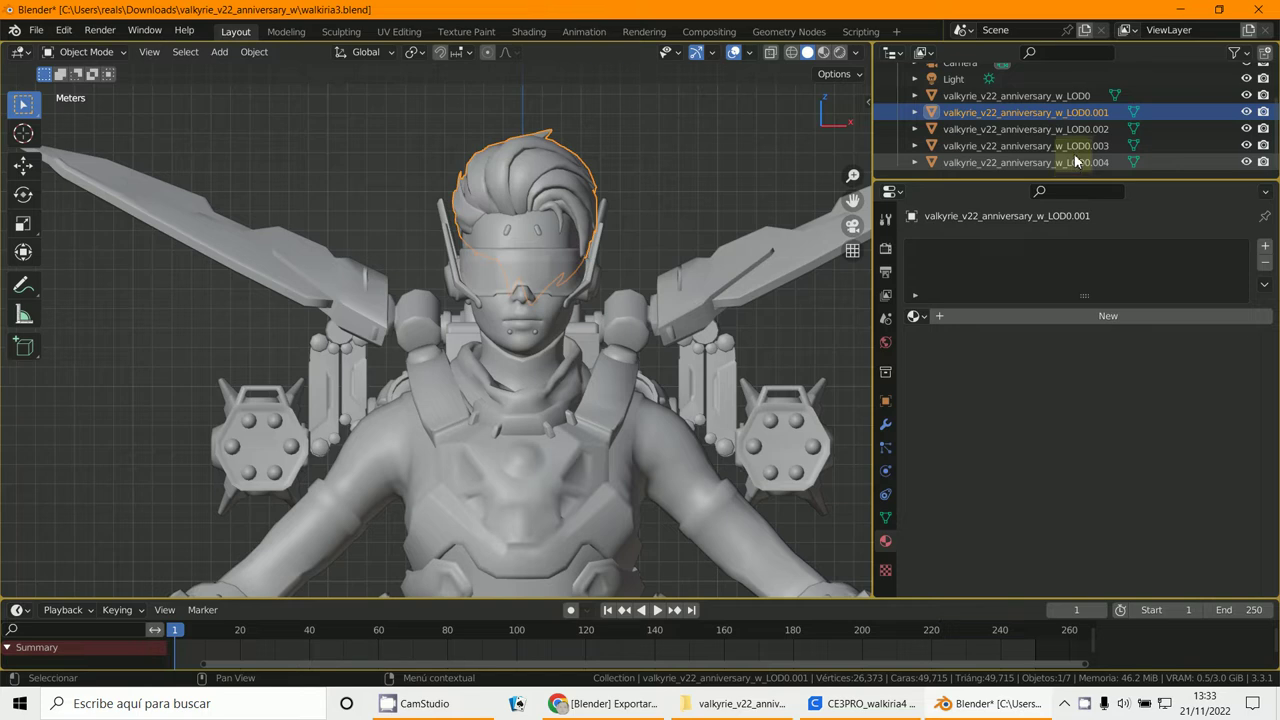
pyautogui.click(1247, 95)
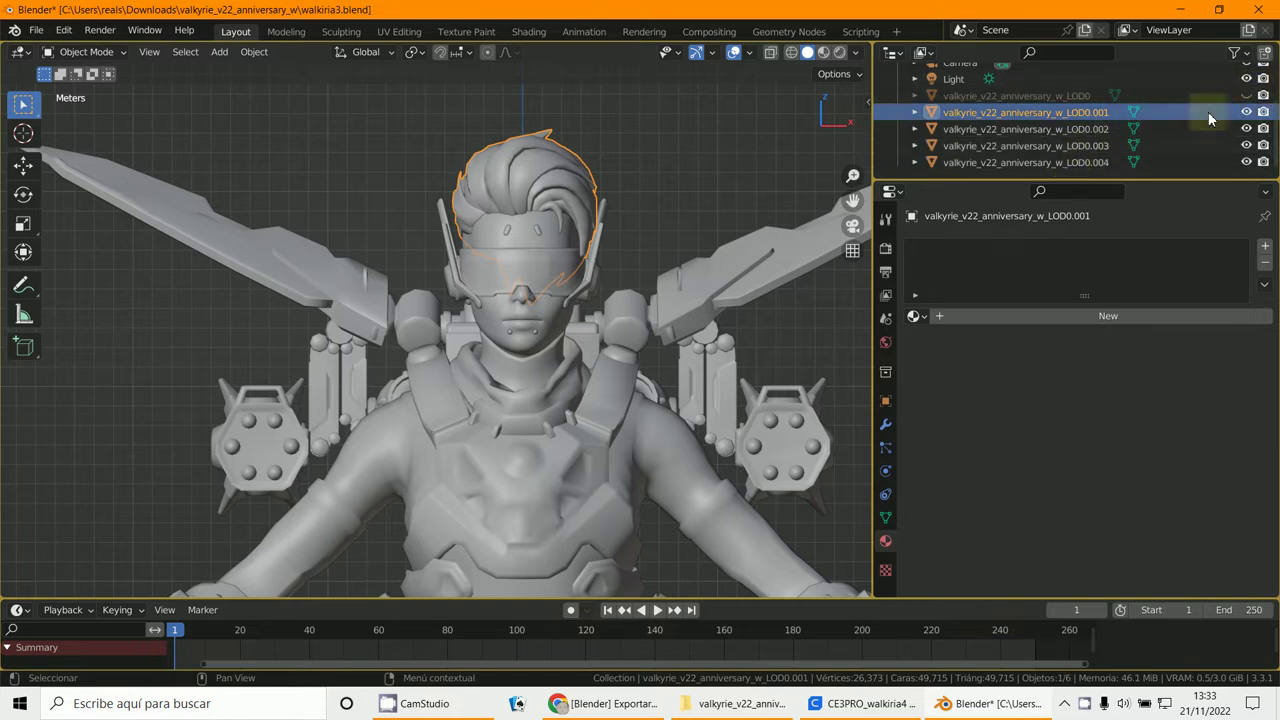
# Try moving the body object valkyrie_v22_anniversary_w_LOD0.002 away from the other parts, then cancel the move
pyautogui.click(1100, 129)
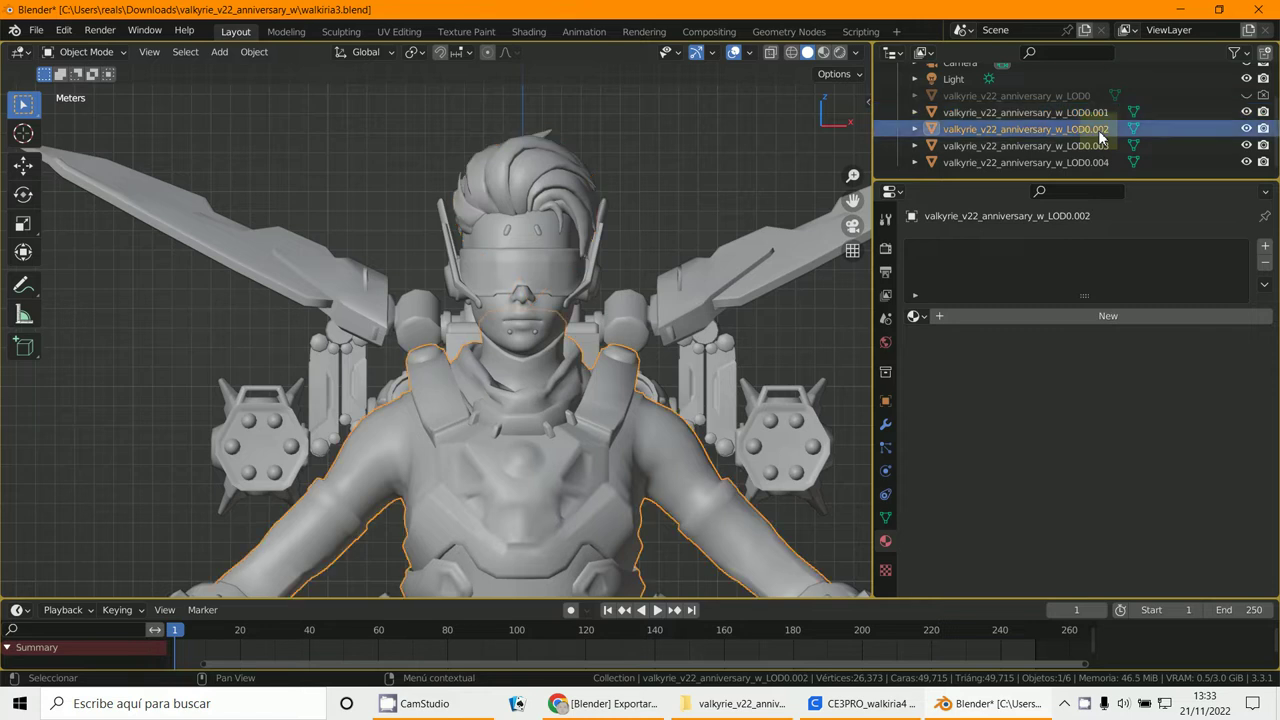
pyautogui.press('g')
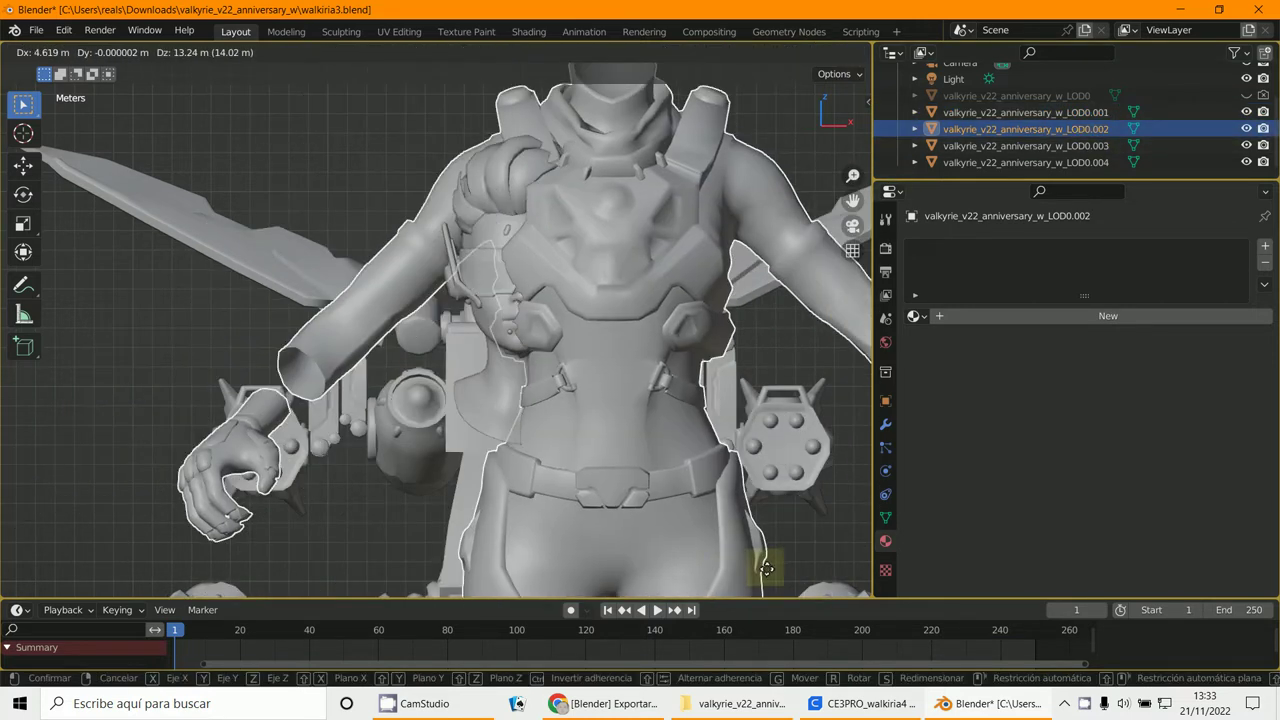
pyautogui.rightClick(766, 566)
pyautogui.scroll(-1, 766, 567)
pyautogui.scroll(-4, 740, 504)
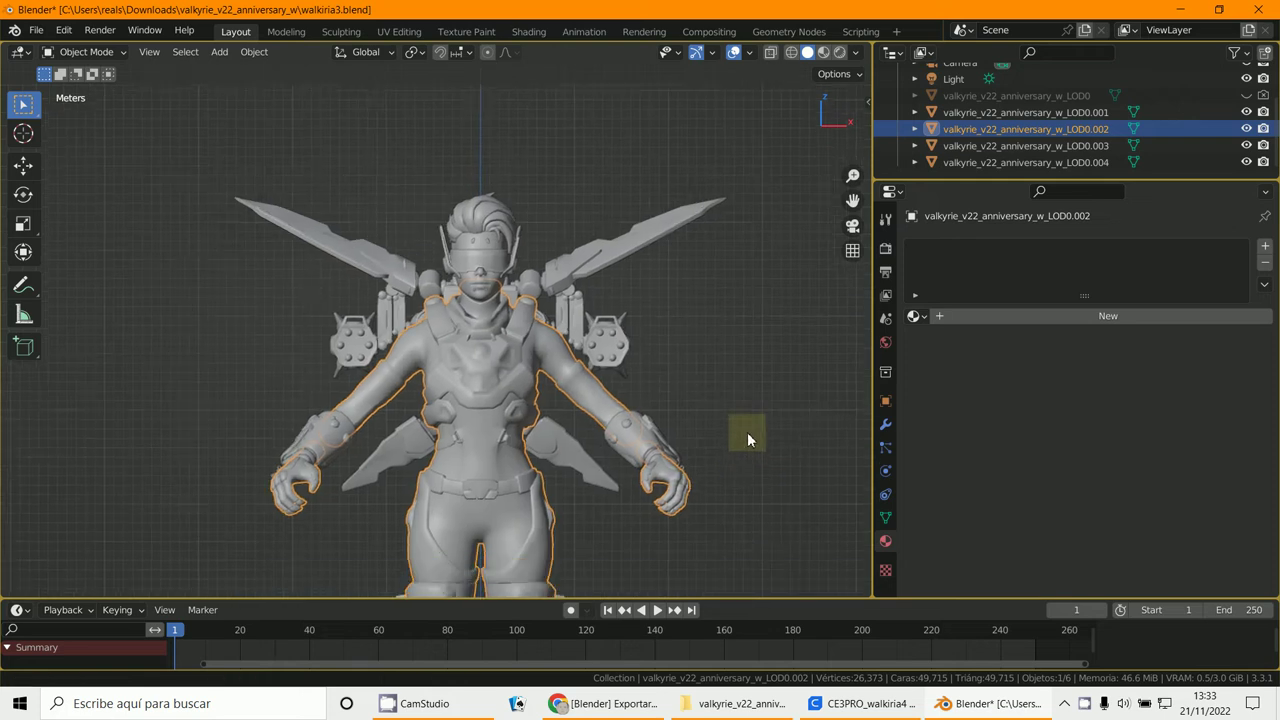
# Inspect the forearm and hand in perspective by temporarily moving the body mesh out of the arm guards
pyautogui.moveTo(743, 434); pyautogui.dragTo(657, 374, button='middle')
pyautogui.scroll(5, 657, 374)
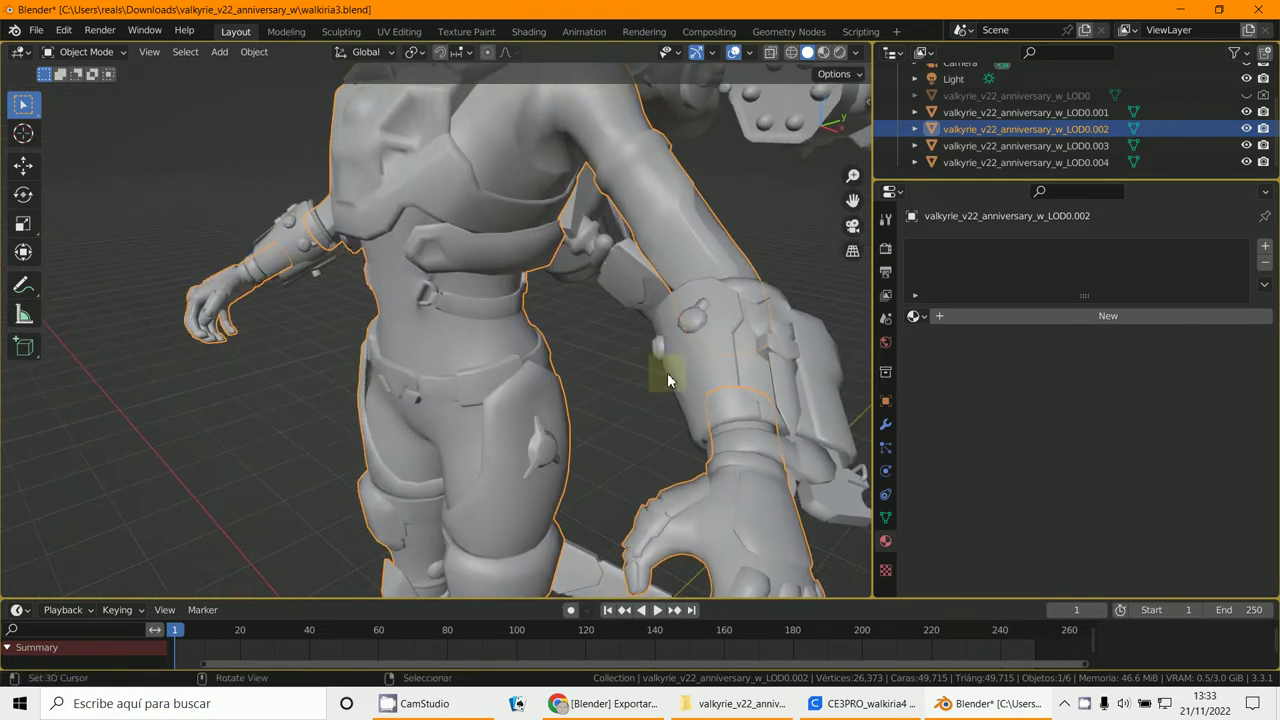
pyautogui.moveTo(654, 409); pyautogui.dragTo(694, 277, button='middle')
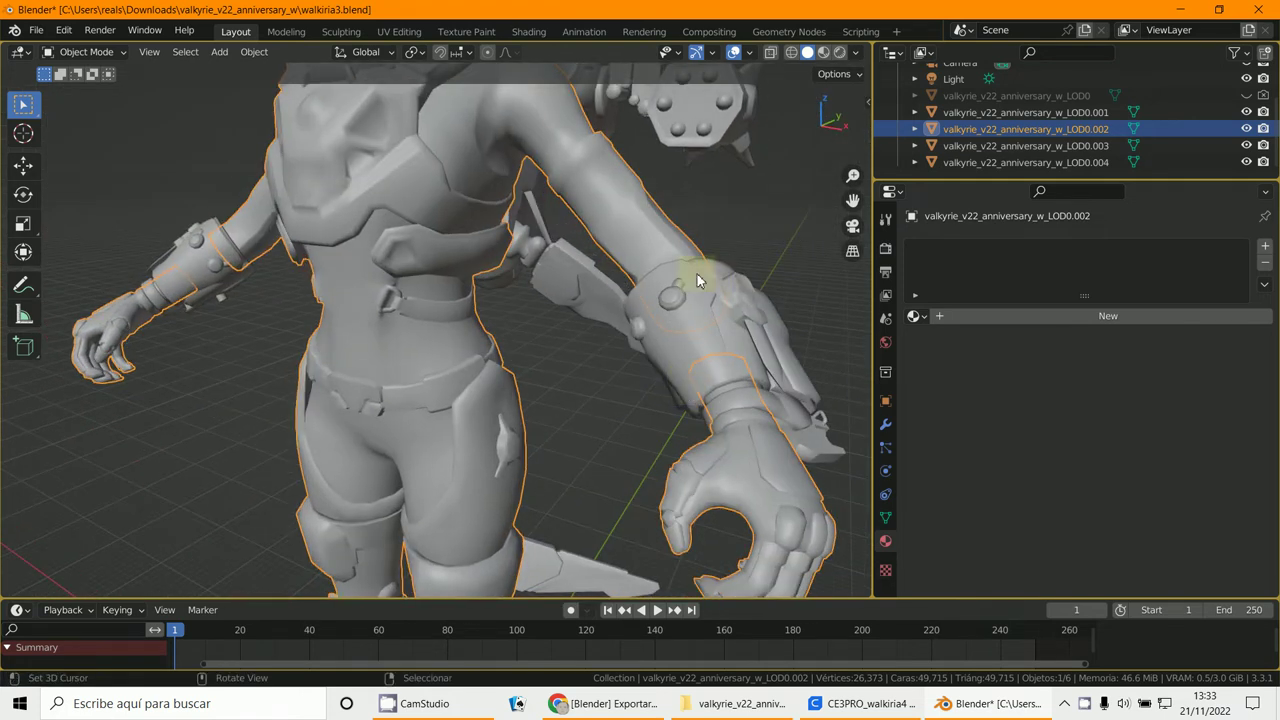
pyautogui.moveTo(689, 386); pyautogui.dragTo(645, 281, button='middle')
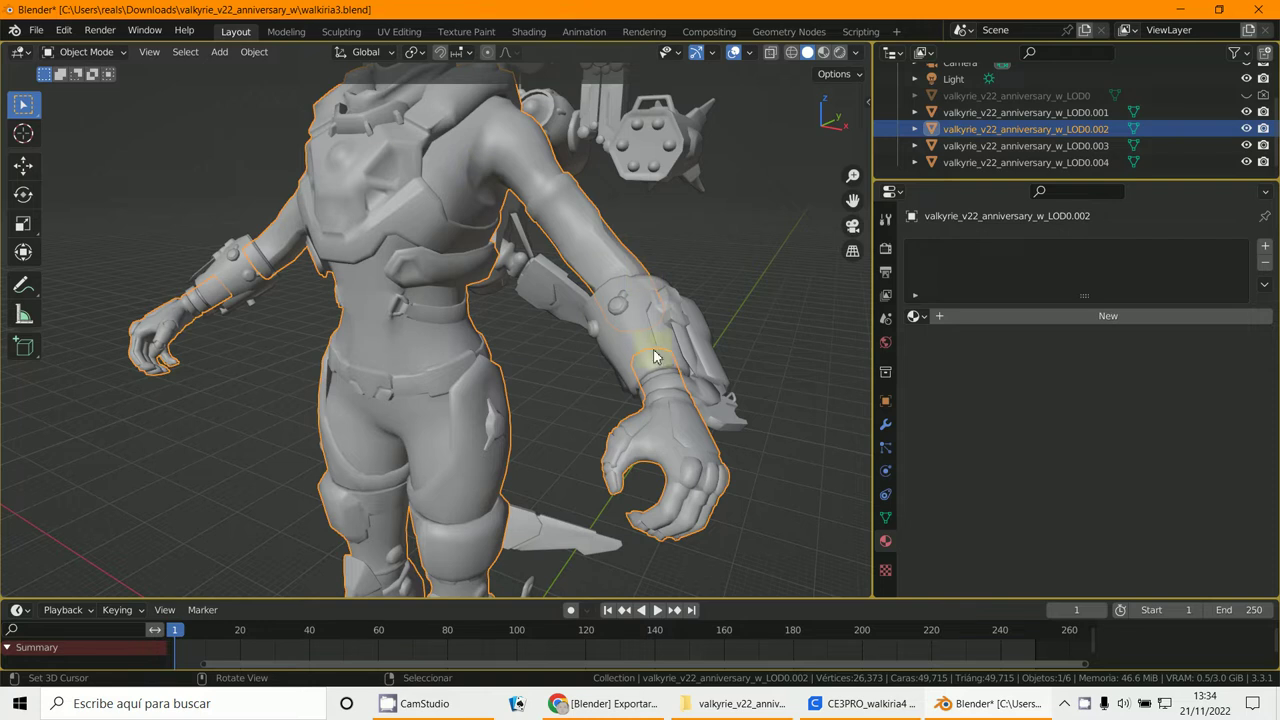
pyautogui.press('g')
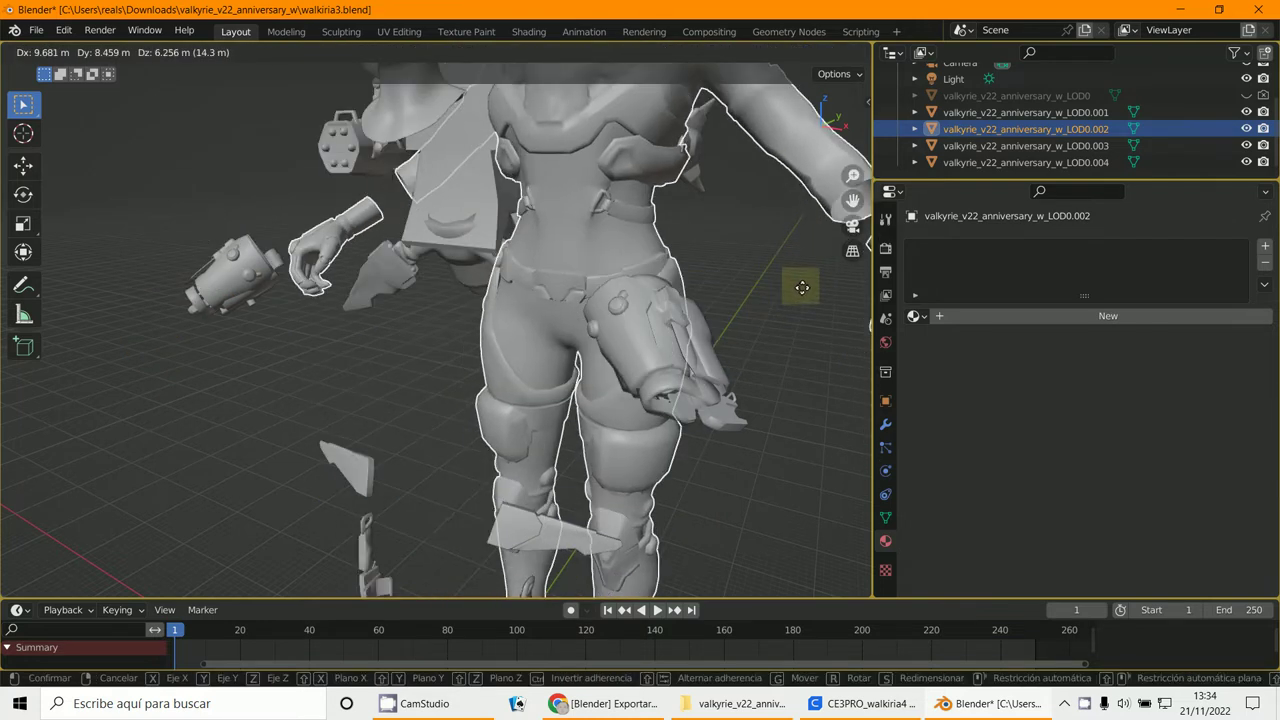
pyautogui.rightClick(734, 316)
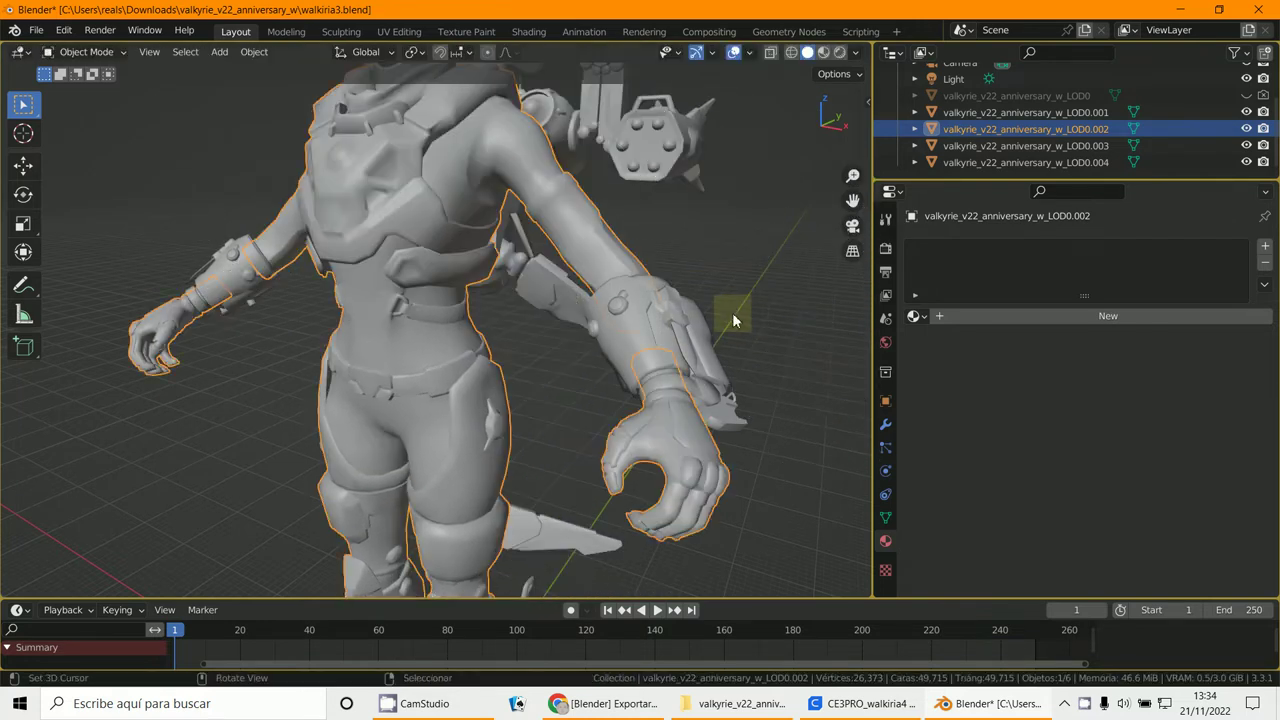
# Select the visor and wings object valkyrie_v22_anniversary_w_LOD0.004 and try moving it off the body, then cancel
pyautogui.scroll(-4, 734, 320)
pyautogui.moveTo(606, 377); pyautogui.dragTo(655, 362, button='middle')
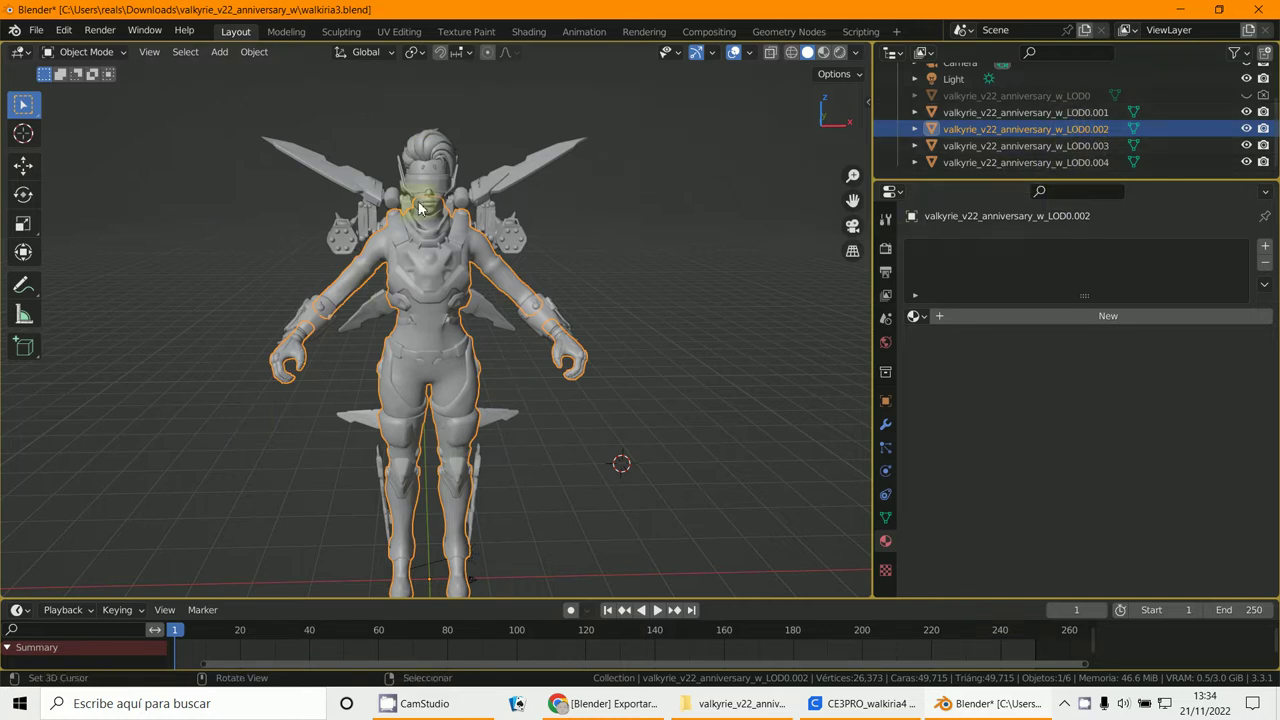
pyautogui.scroll(4, 403, 128)
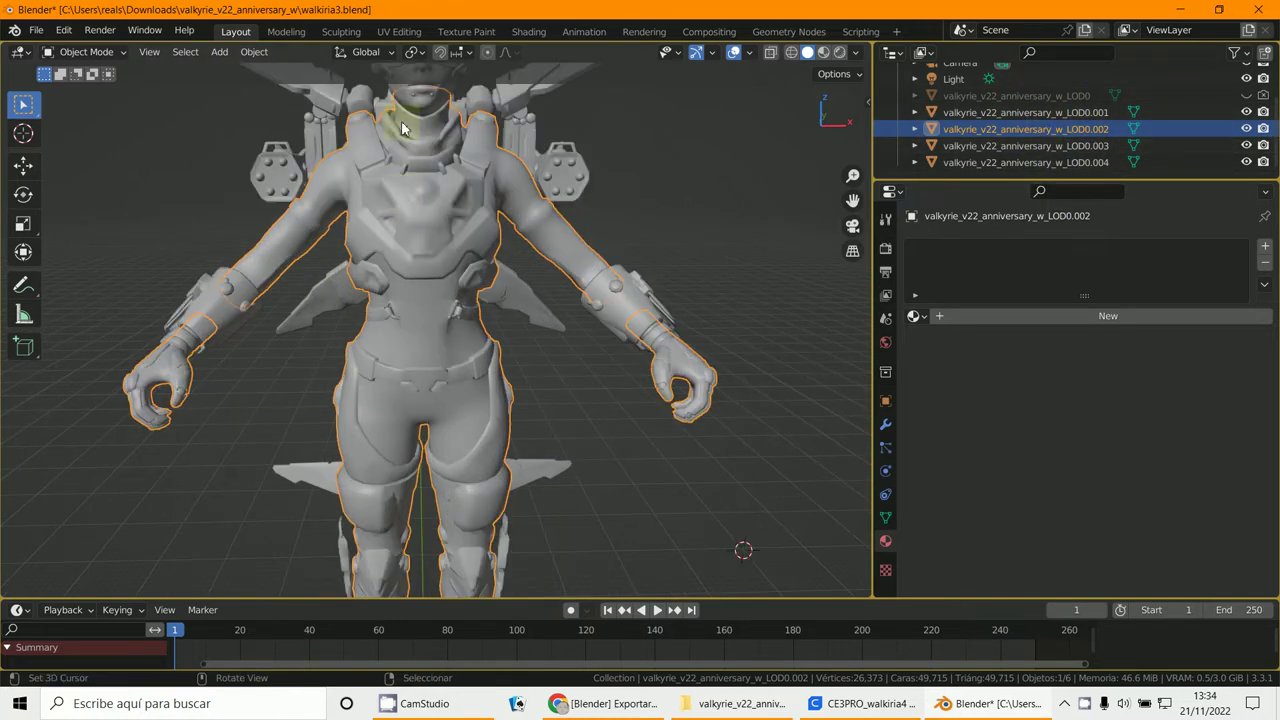
pyautogui.keyDown('shift'); pyautogui.moveTo(450, 160); pyautogui.dragTo(480, 258, button='middle'); pyautogui.keyUp('shift')
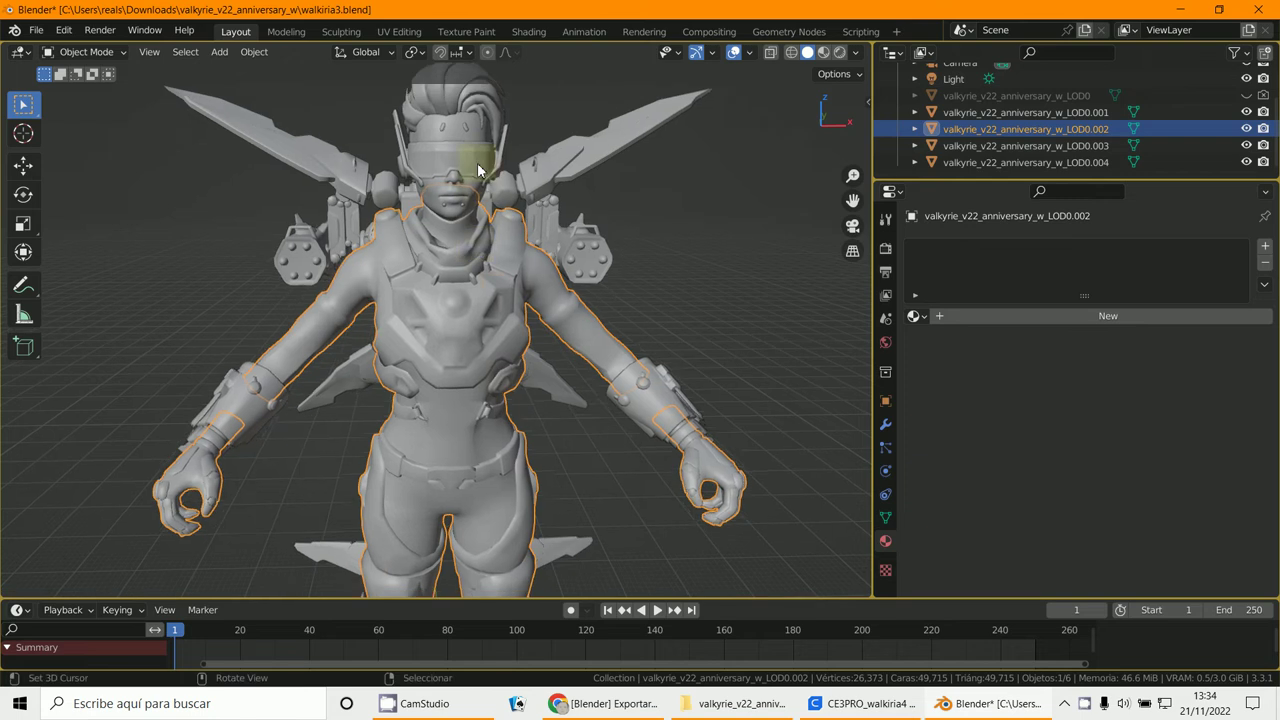
pyautogui.click(478, 166)
pyautogui.press('g')
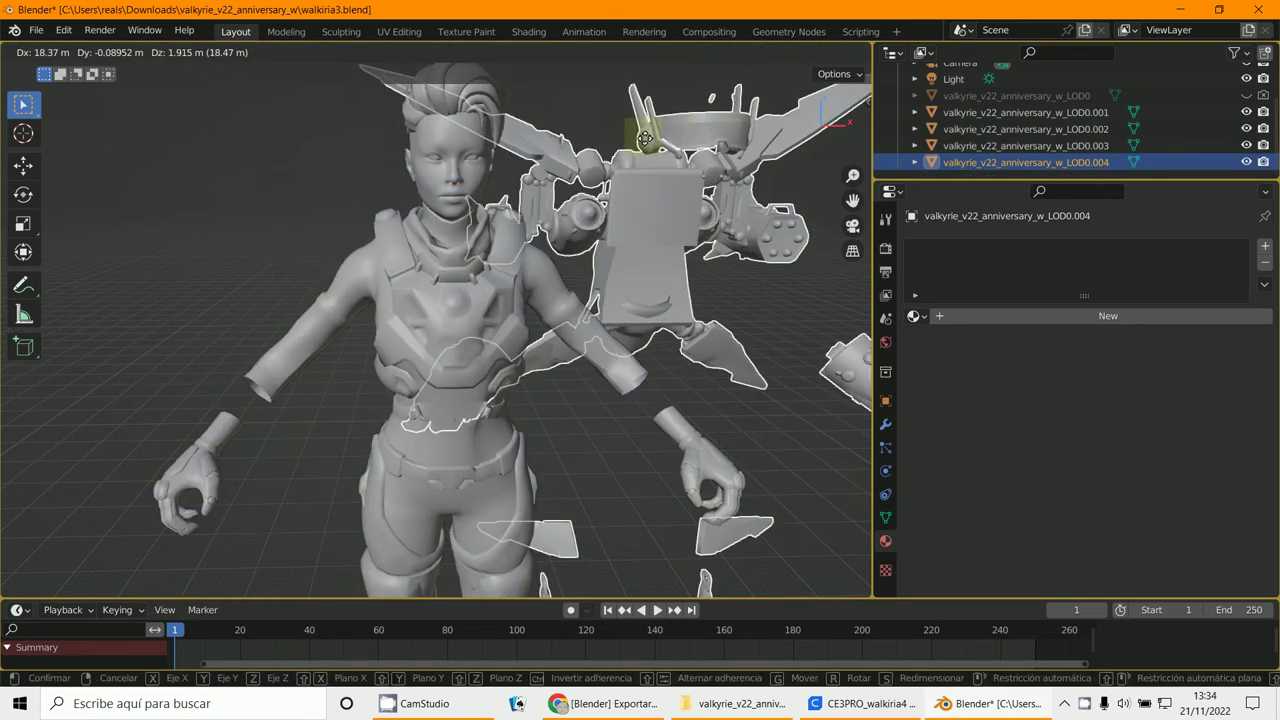
pyautogui.rightClick(643, 143)
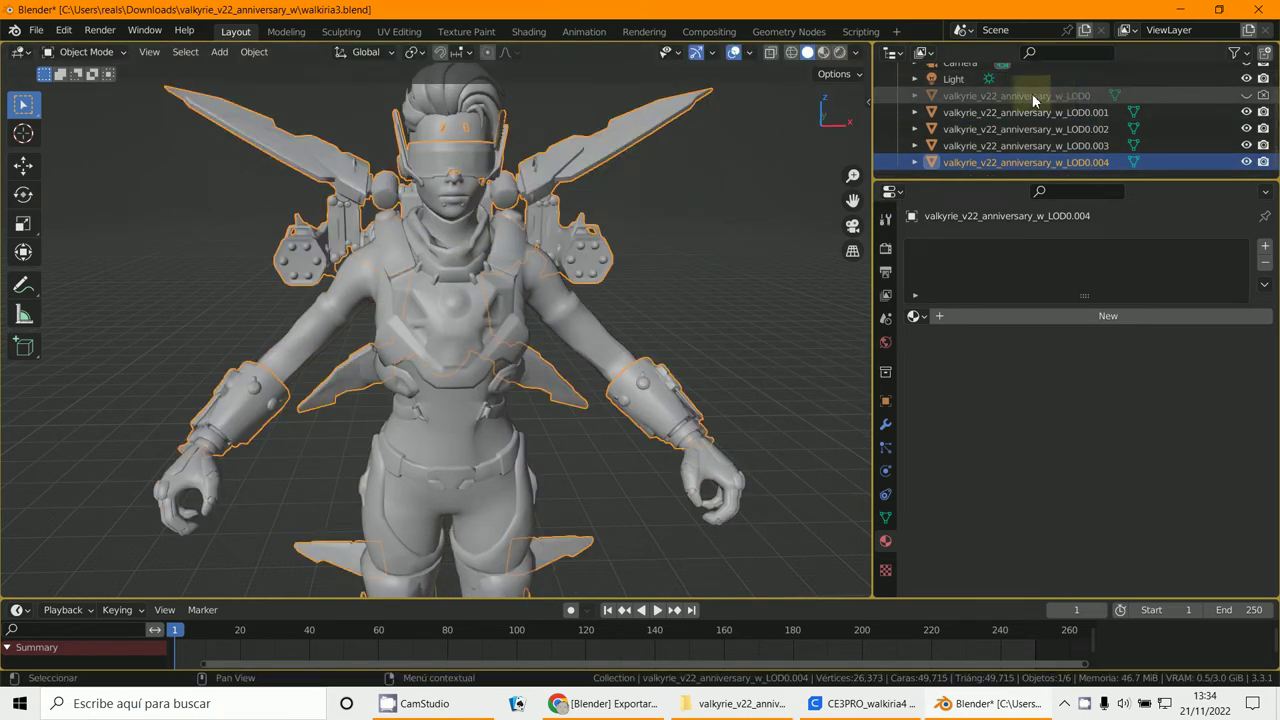
# Select all visible objects in the scene and open the list of export formats
pyautogui.scroll(-3, 481, 428)
pyautogui.moveTo(494, 460); pyautogui.dragTo(529, 388, button='middle')
pyautogui.scroll(1, 500, 385)
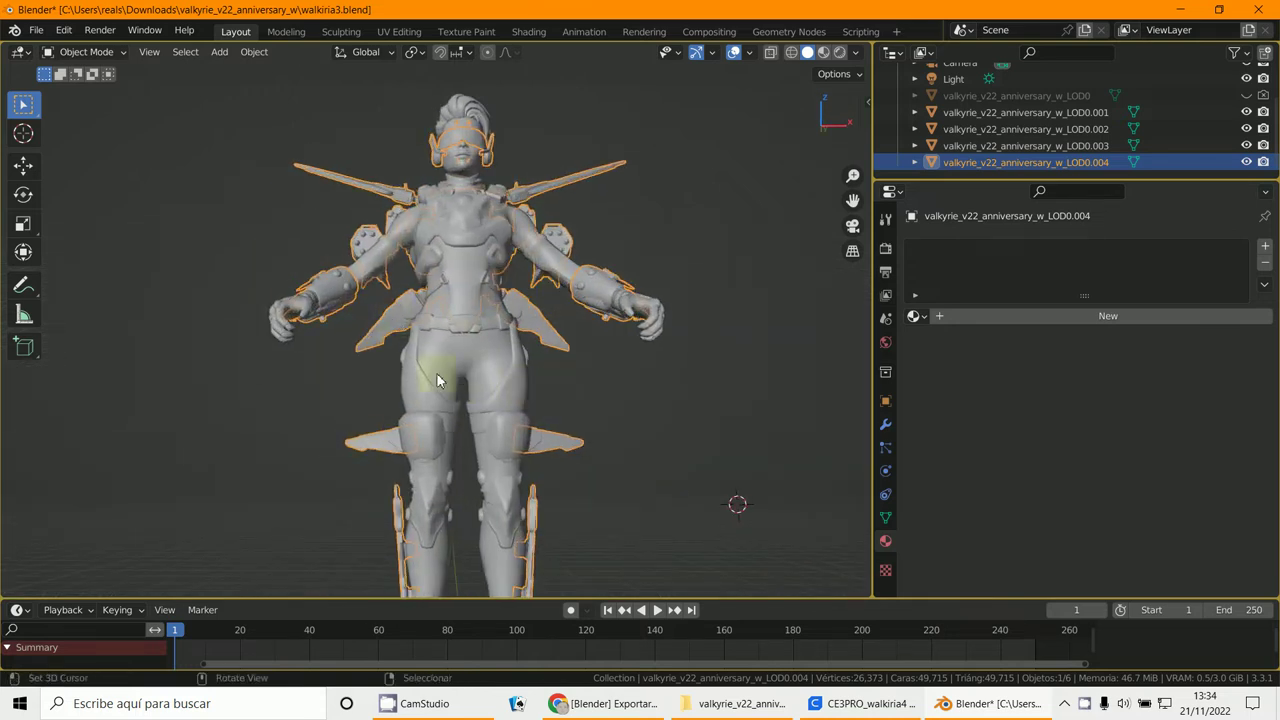
pyautogui.moveTo(436, 377); pyautogui.dragTo(576, 453, button='middle')
pyautogui.moveTo(491, 318); pyautogui.dragTo(590, 320, button='middle')
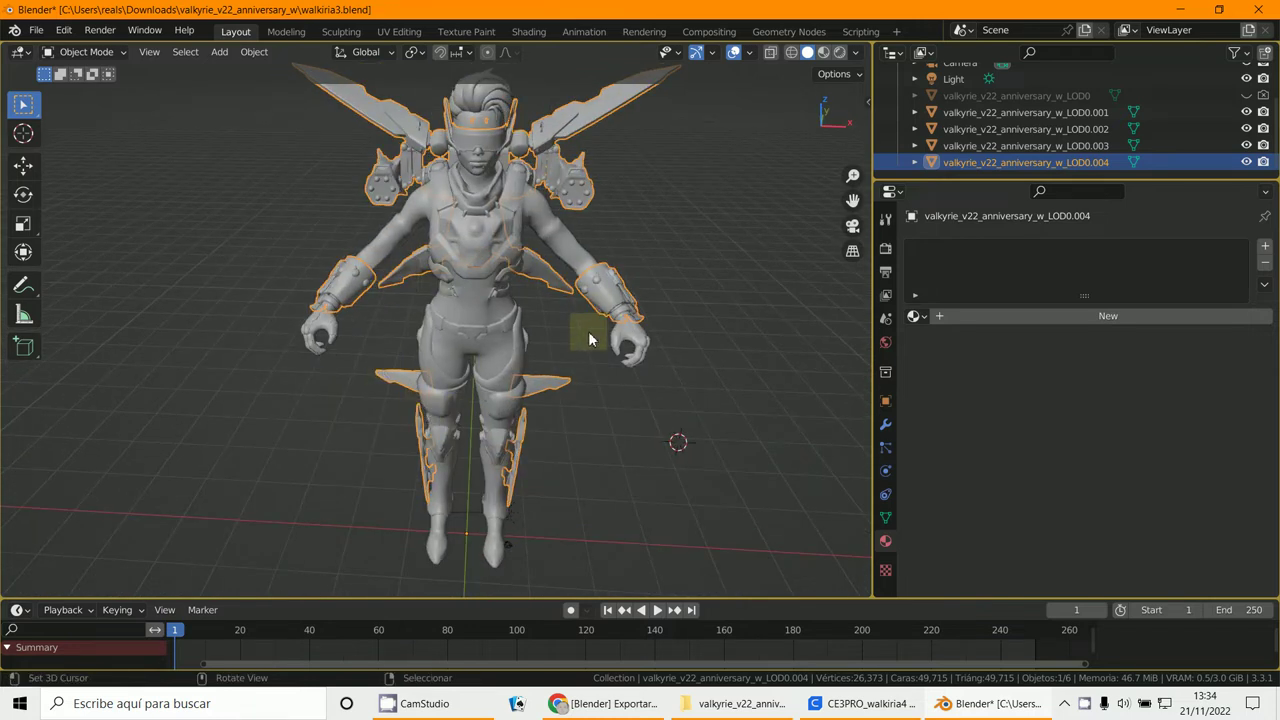
pyautogui.scroll(-4, 590, 340)
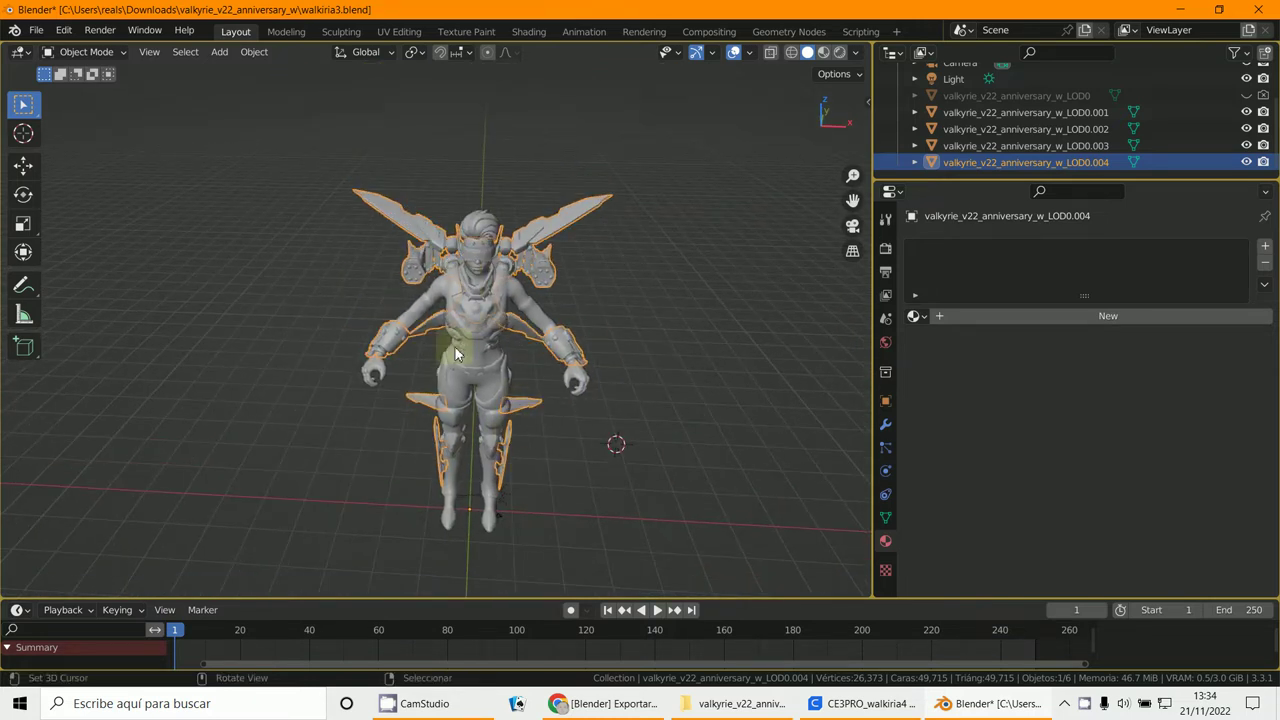
pyautogui.click(30, 32)
pyautogui.press('a')
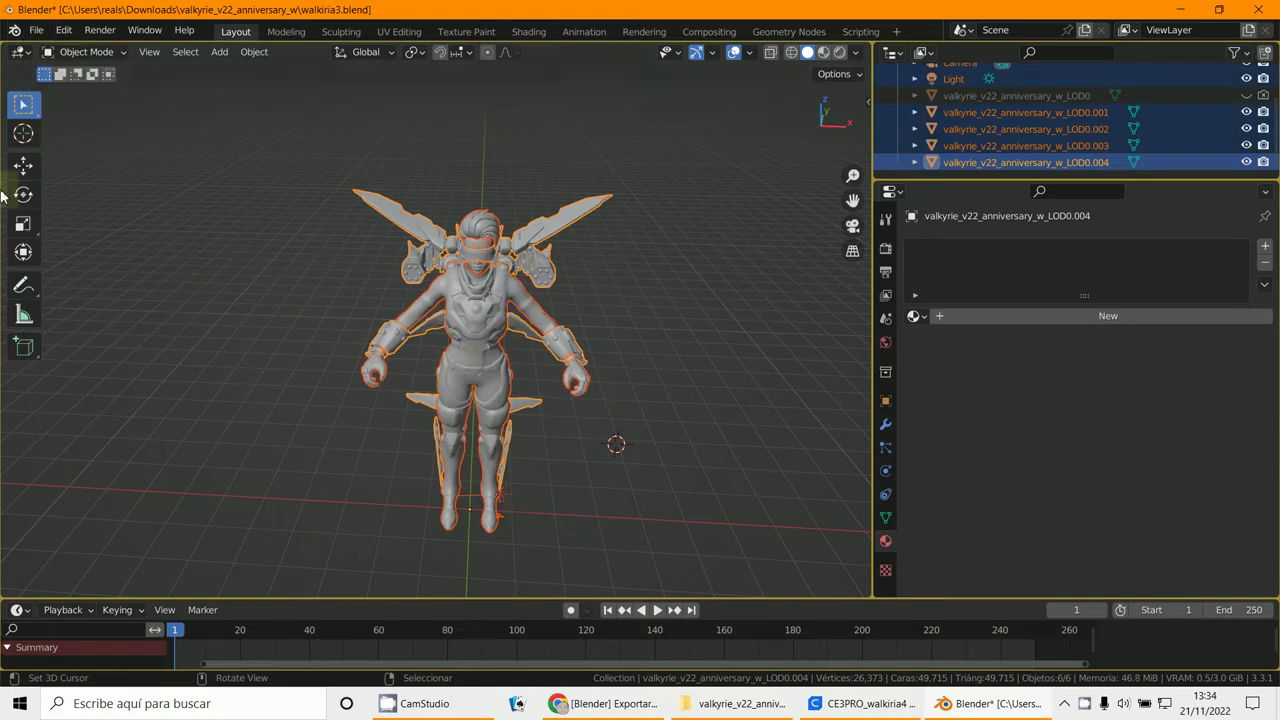
pyautogui.click(36, 30)
pyautogui.moveTo(145, 280)
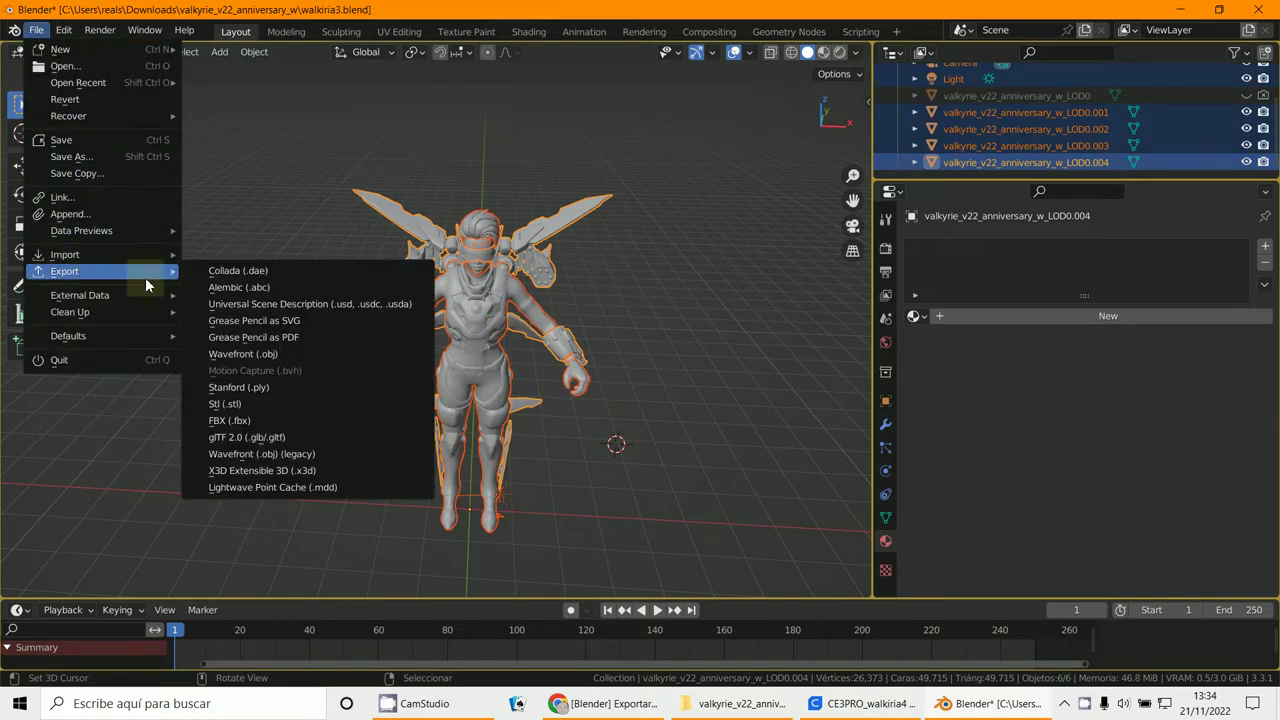
# Switch to Ultimaker Cura and examine the highlighted model errors on the figure's hands and legs
pyautogui.click(893, 708)
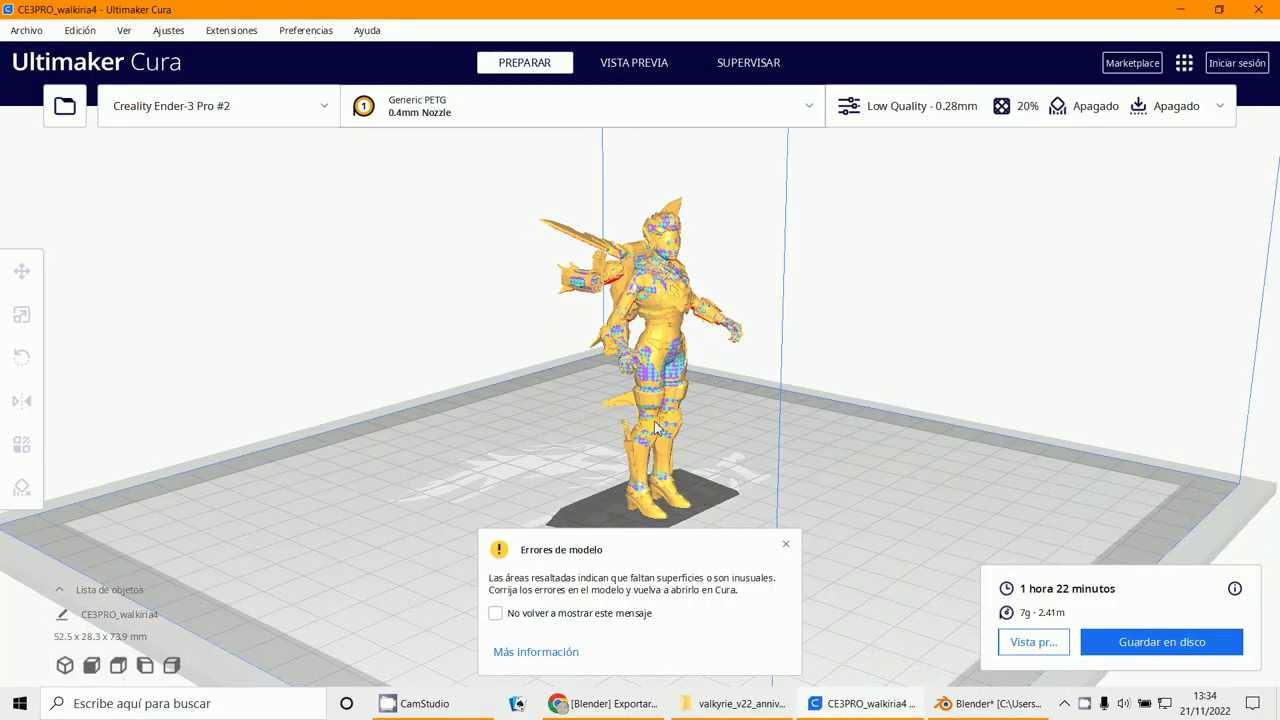
pyautogui.moveTo(708, 432); pyautogui.dragTo(680, 472, button='middle')
pyautogui.scroll(10, 732, 510)
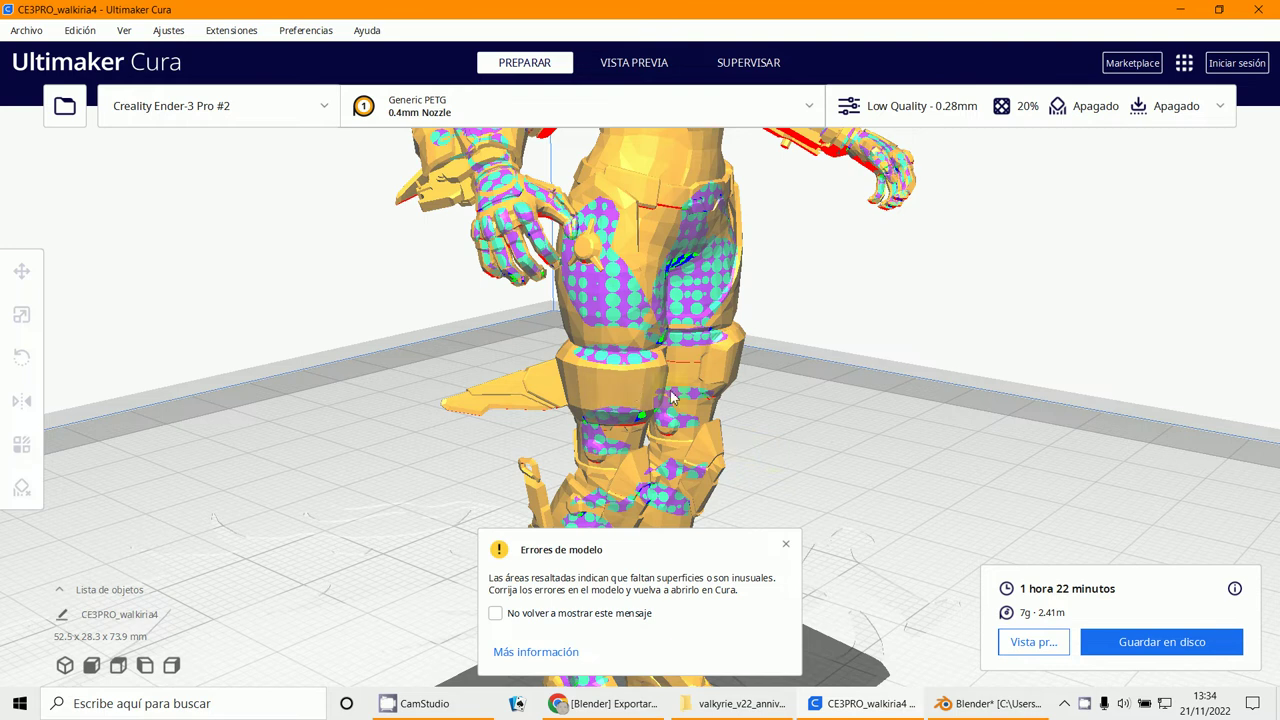
pyautogui.moveTo(666, 391)
pyautogui.mouseDown(button='middle')
pyautogui.moveTo(656, 408)
pyautogui.moveTo(651, 379)
pyautogui.mouseUp(button='middle')
pyautogui.scroll(-8, 652, 384)
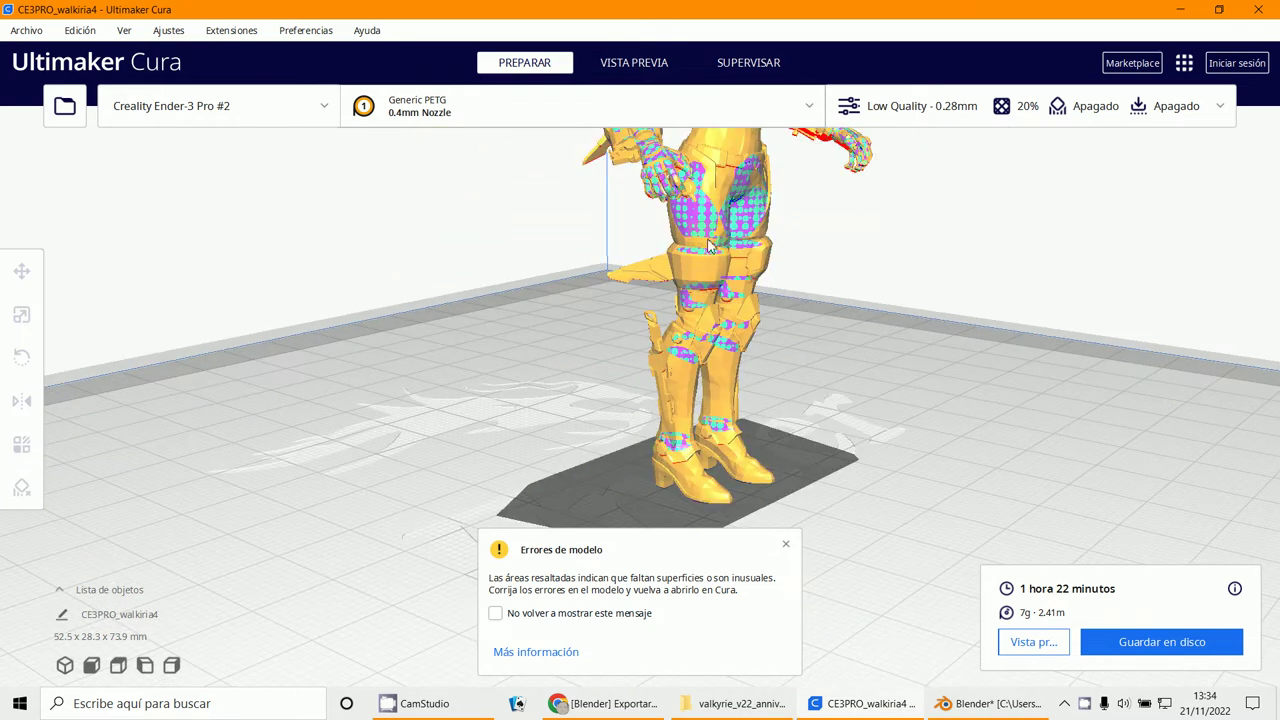
pyautogui.scroll(5, 678, 400)
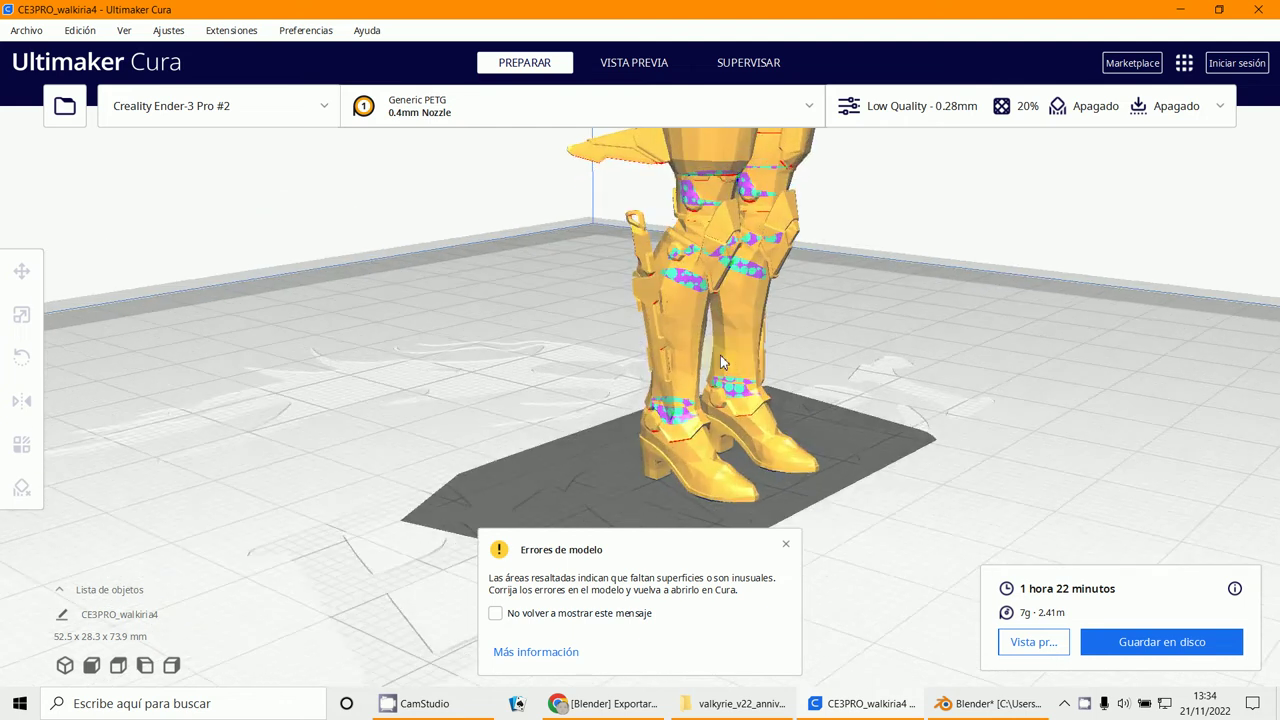
# Examine the highlighted model errors on the figure's head, torso, arms and thighs from close up and at full-body scale
pyautogui.scroll(-6, 666, 444)
pyautogui.moveTo(763, 263); pyautogui.dragTo(744, 461, button='middle')
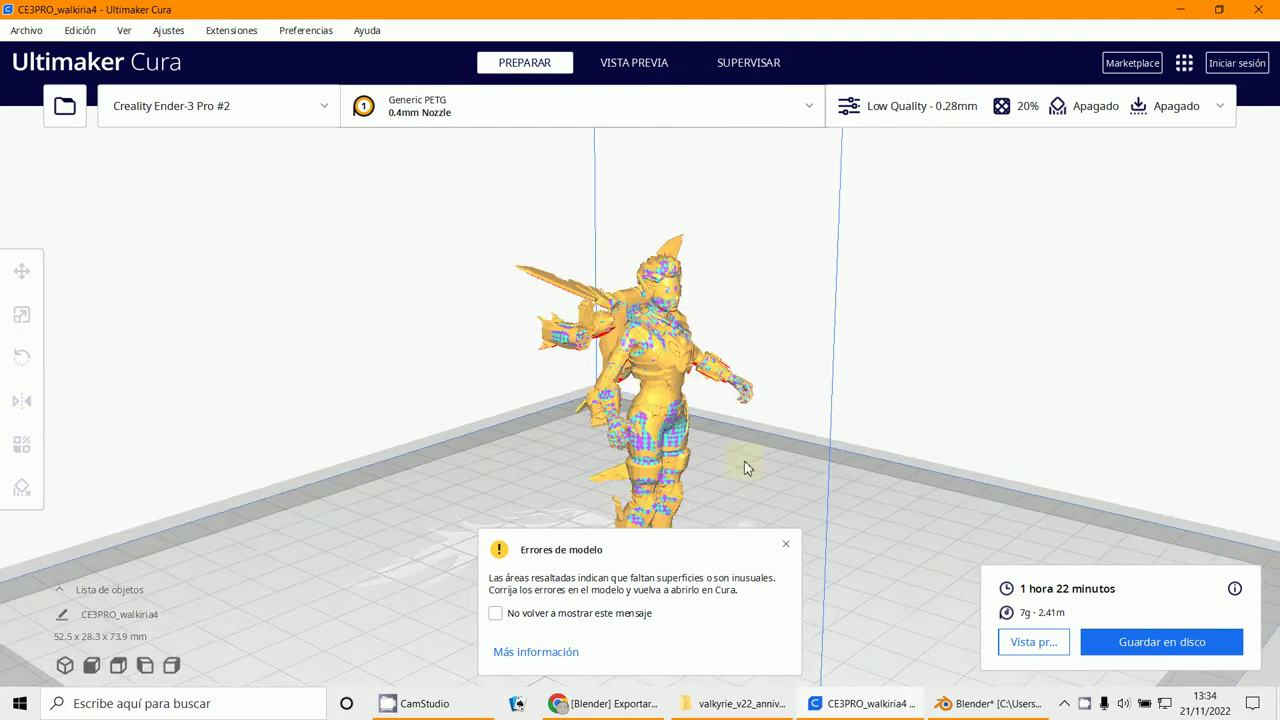
pyautogui.scroll(2, 736, 476)
pyautogui.scroll(8, 735, 478)
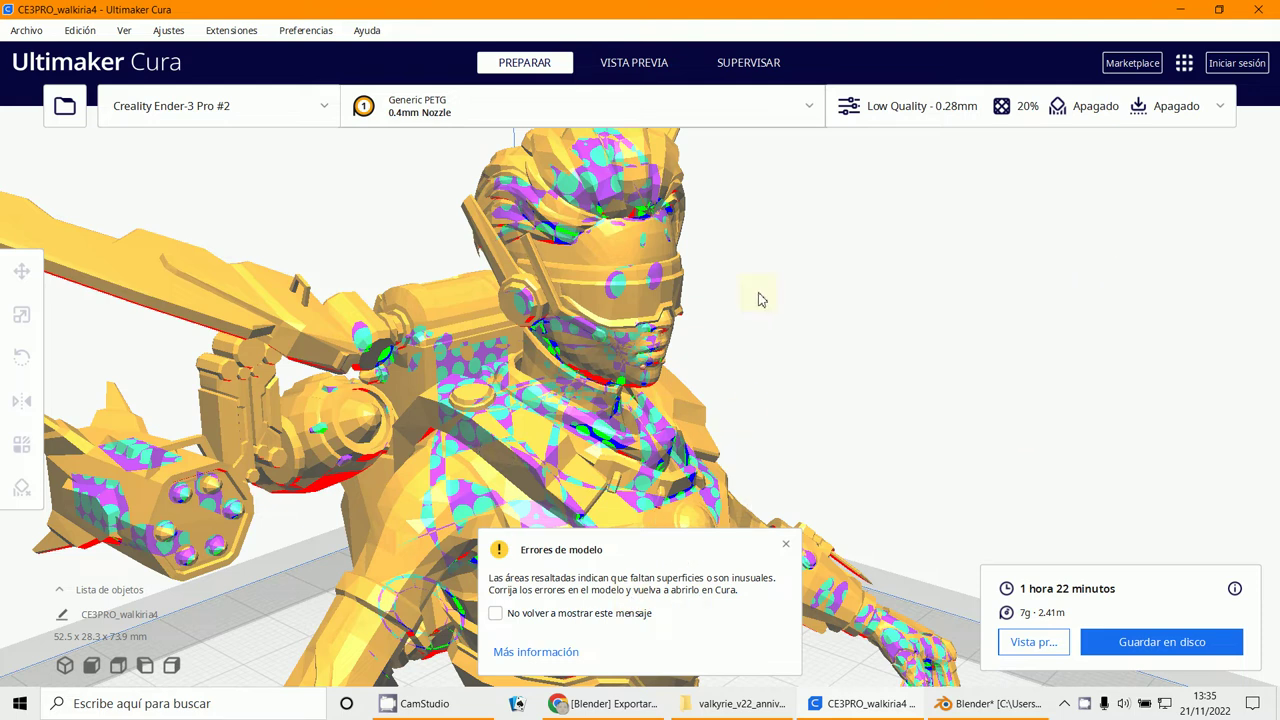
pyautogui.scroll(-3, 1149, 390)
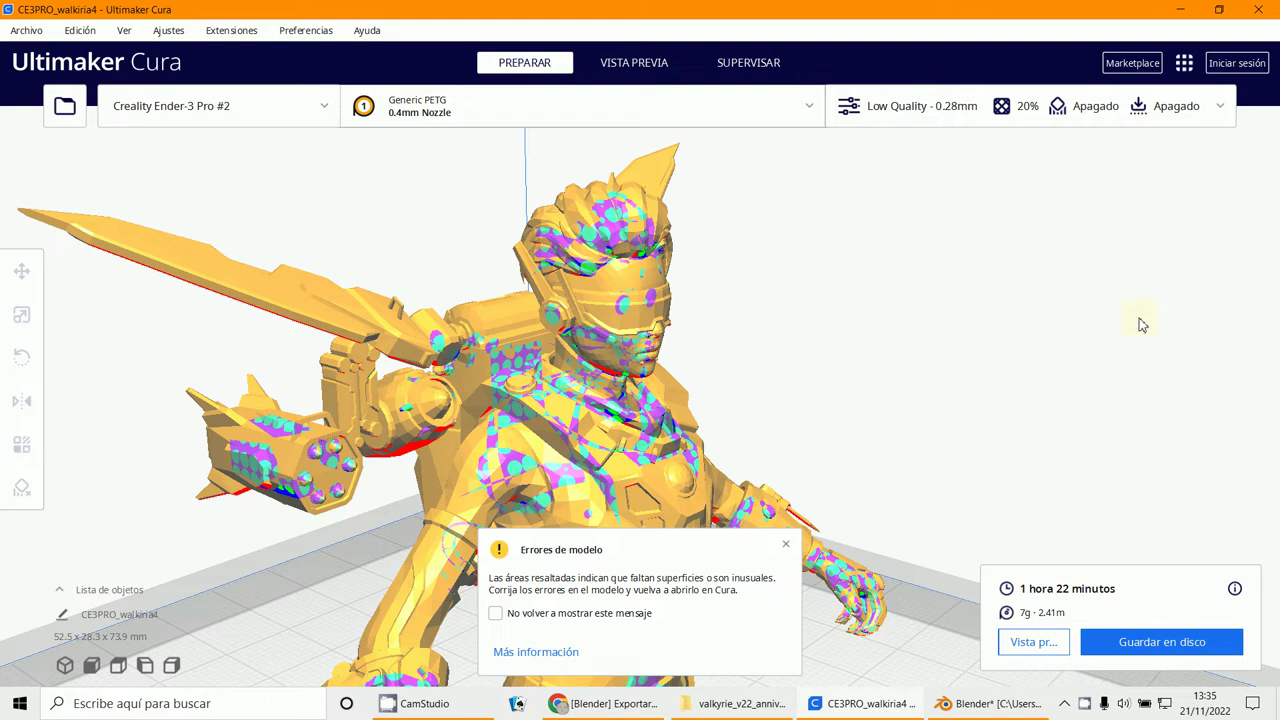
pyautogui.scroll(-3, 668, 422)
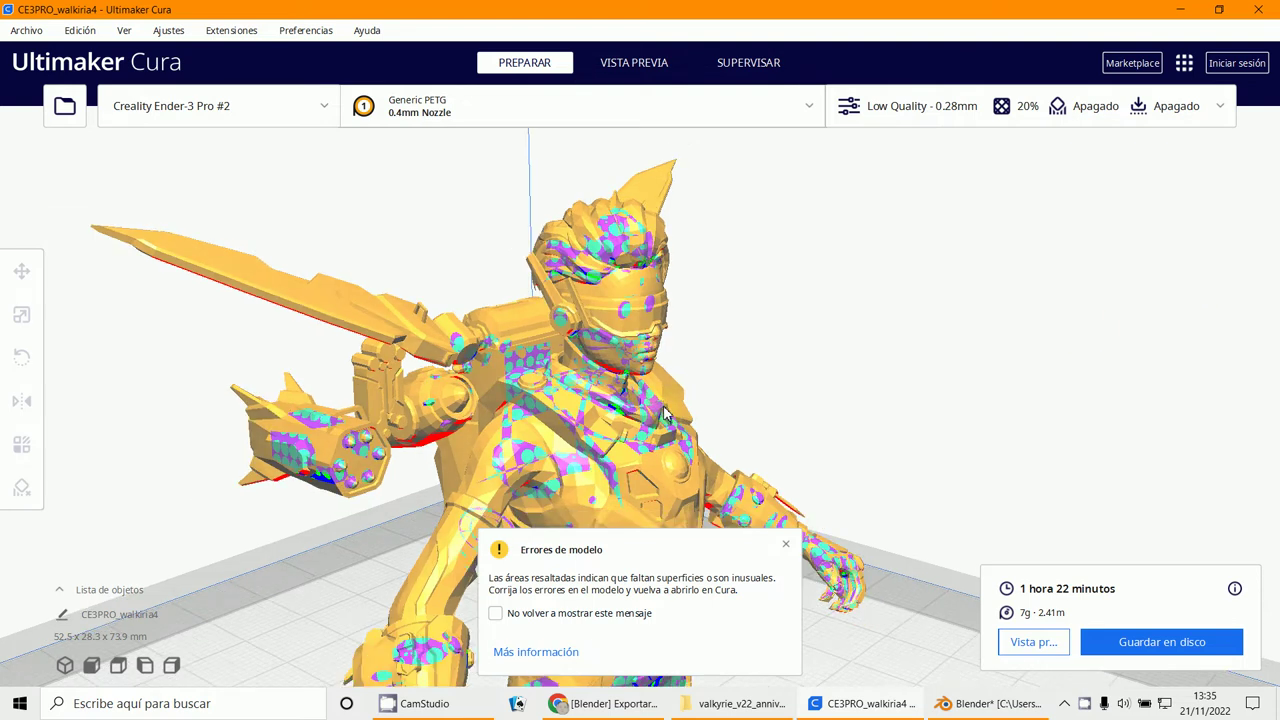
pyautogui.scroll(5, 693, 449)
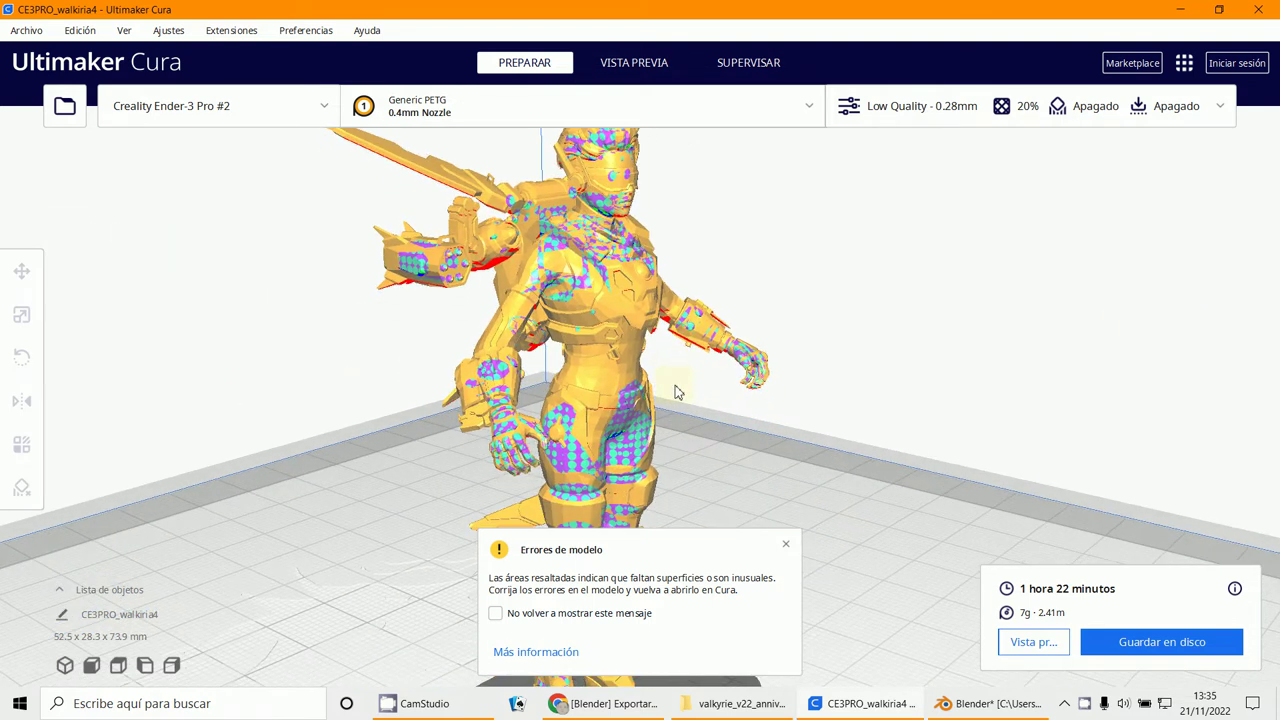
pyautogui.scroll(-6, 494, 392)
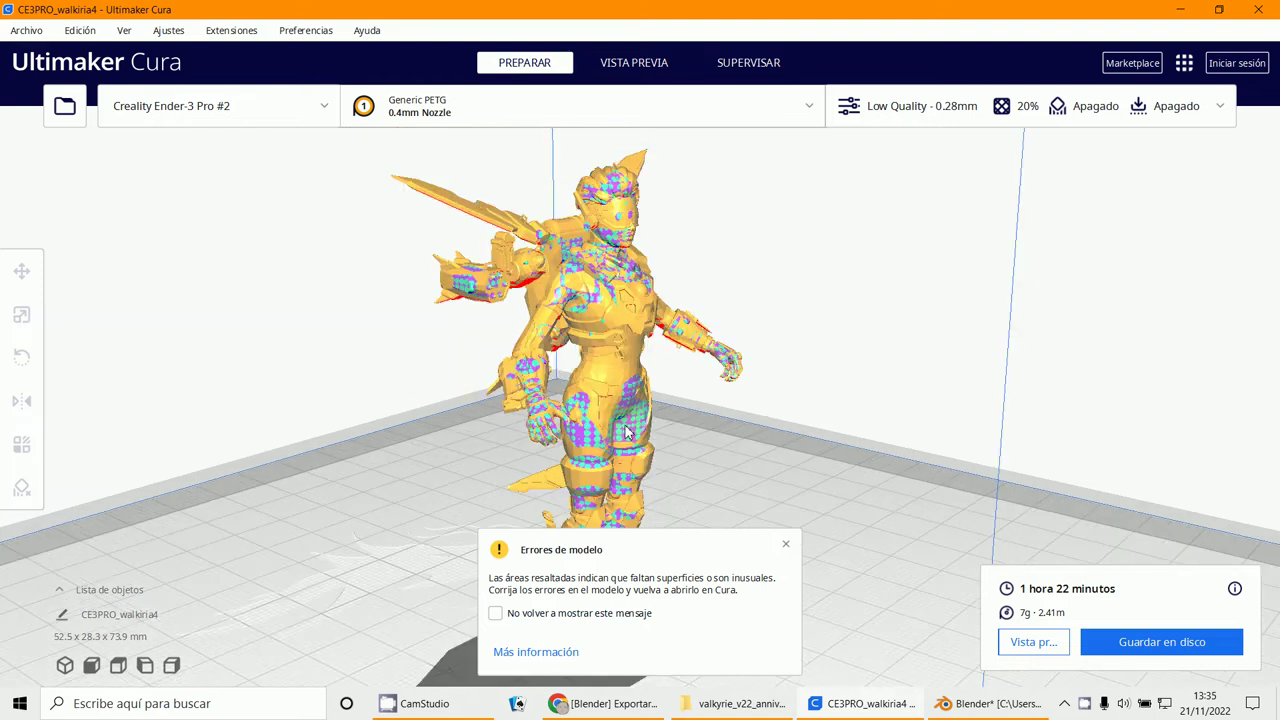
pyautogui.moveTo(628, 400); pyautogui.dragTo(628, 414, button='right')
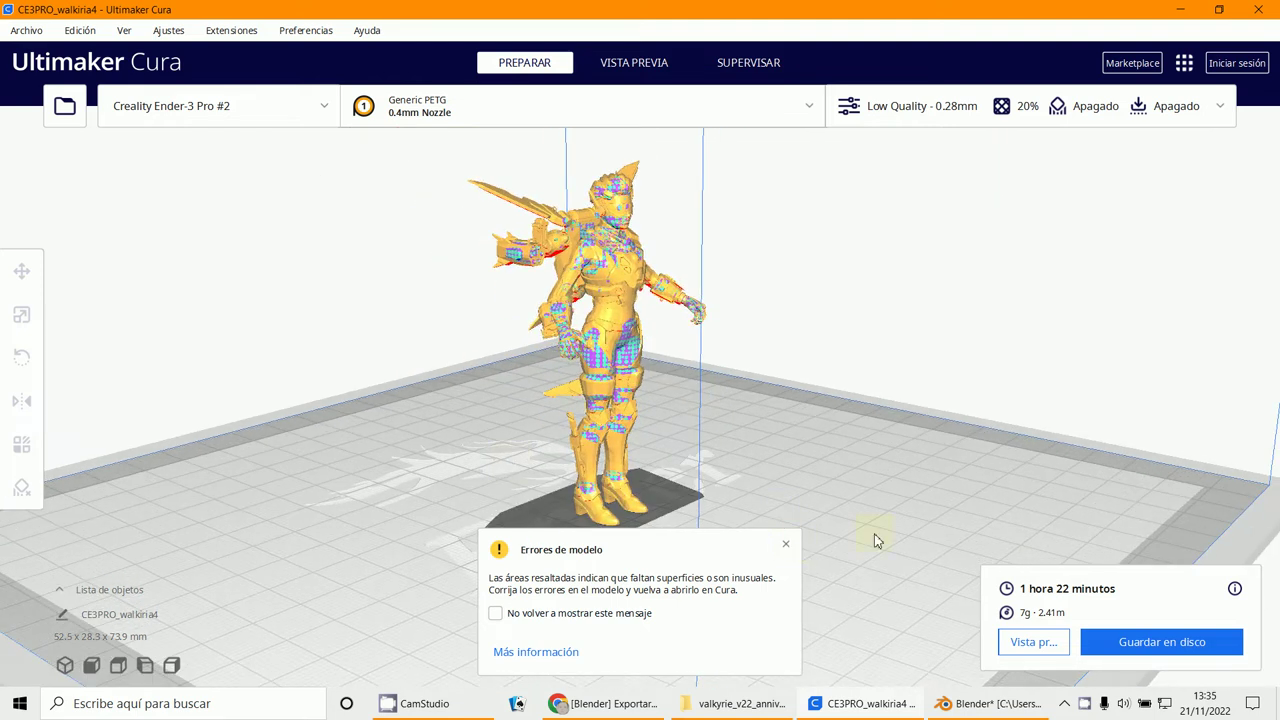
# Switch back to Blender, select the body object valkyrie_v22_anniversary_w_LOD0.002 and enter Edit Mode around the lower legs
pyautogui.click(1177, 12)
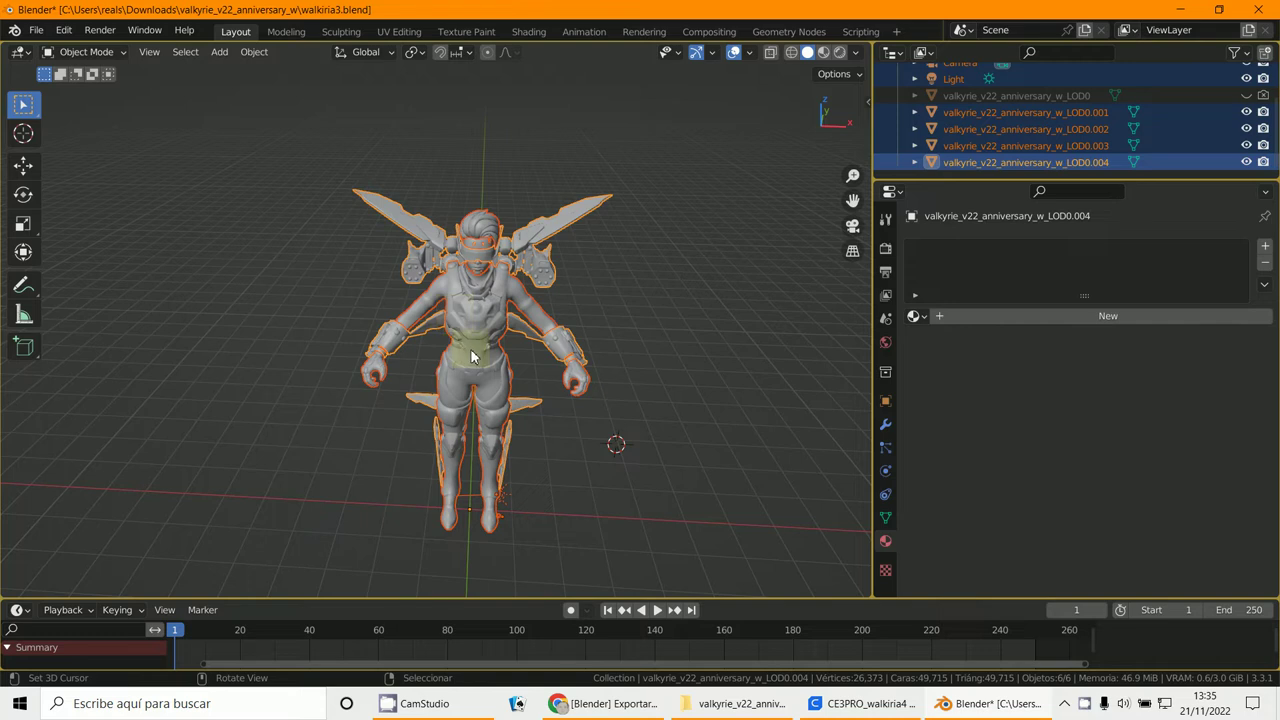
pyautogui.click(472, 357)
pyautogui.moveTo(509, 409); pyautogui.dragTo(545, 325, button='middle')
pyautogui.scroll(4, 533, 354)
pyautogui.moveTo(533, 388)
pyautogui.keyDown('shift'); pyautogui.mouseDown(button='middle')
pyautogui.moveTo(510, 327)
pyautogui.moveTo(552, 372)
pyautogui.mouseUp(button='middle'); pyautogui.keyUp('shift')
pyautogui.scroll(1, 537, 417)
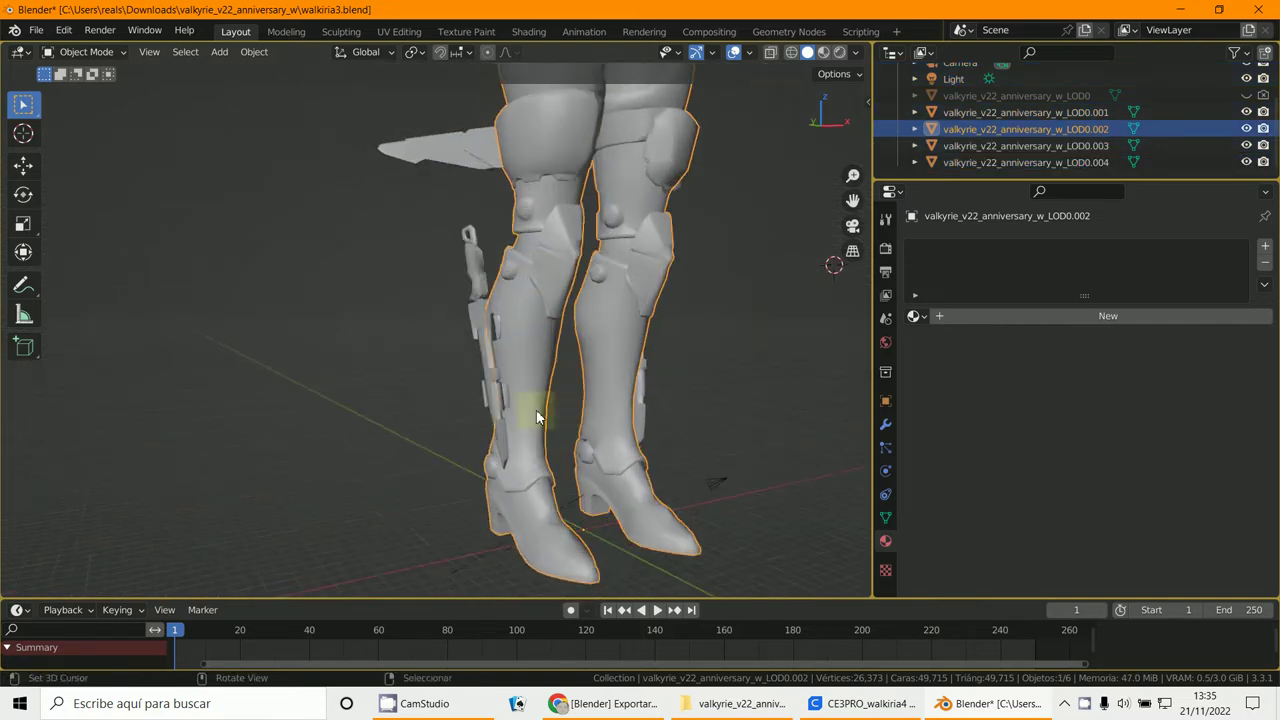
pyautogui.moveTo(537, 417)
pyautogui.mouseDown(button='middle')
pyautogui.moveTo(514, 382)
pyautogui.moveTo(551, 432)
pyautogui.mouseUp(button='middle')
pyautogui.click(76, 56)
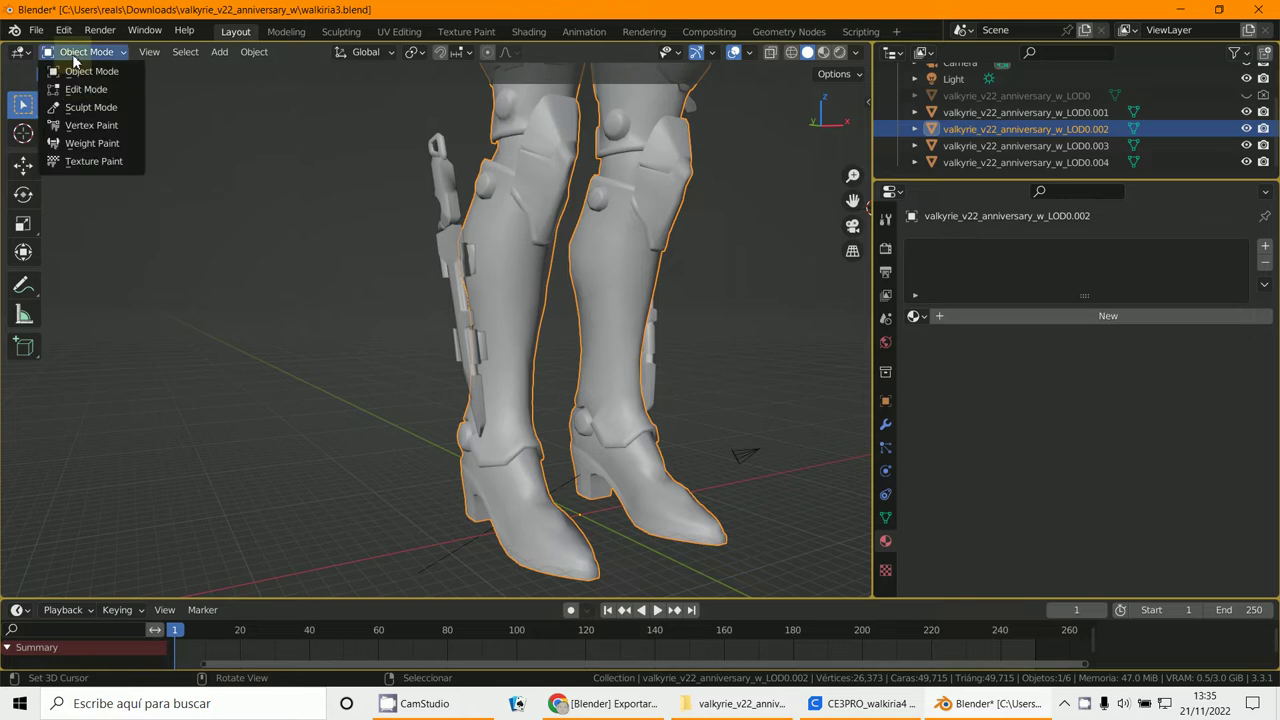
pyautogui.click(80, 91)
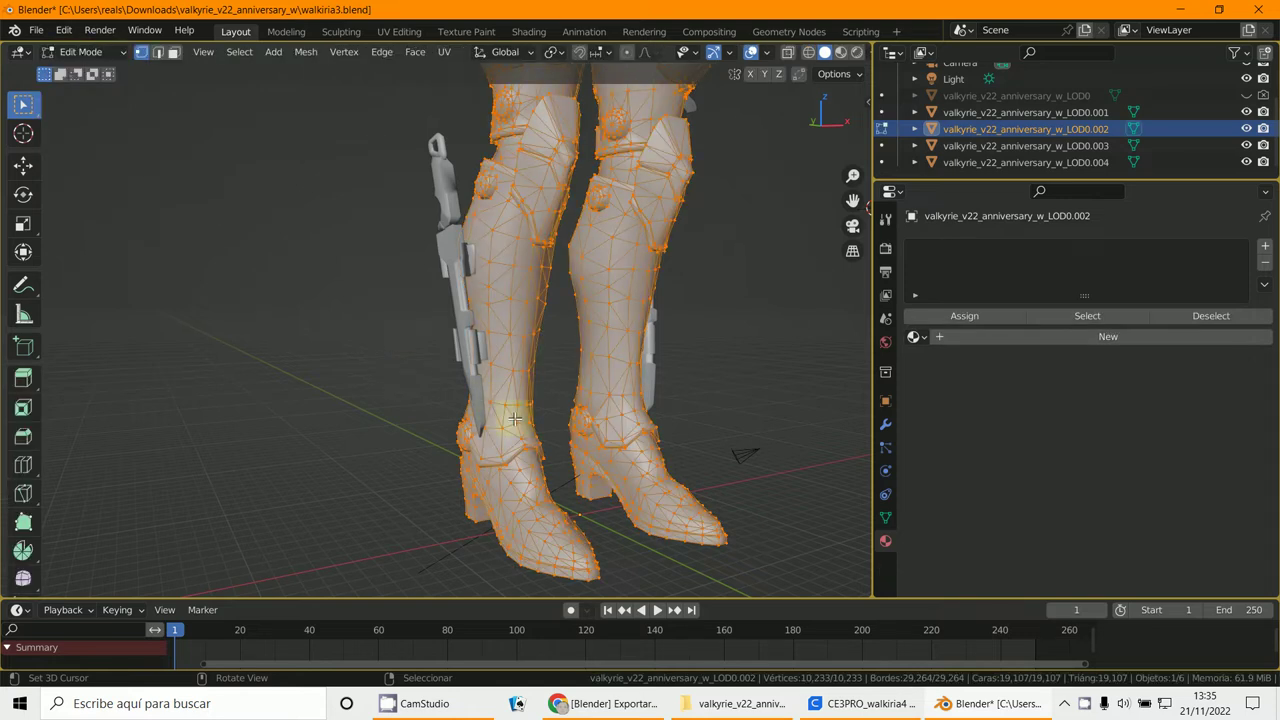
# Select the linked lower-leg piece of the figure's right leg and hide it to inspect the boot opening
pyautogui.click(513, 419)
pyautogui.hotkey('ctrl', 'l')
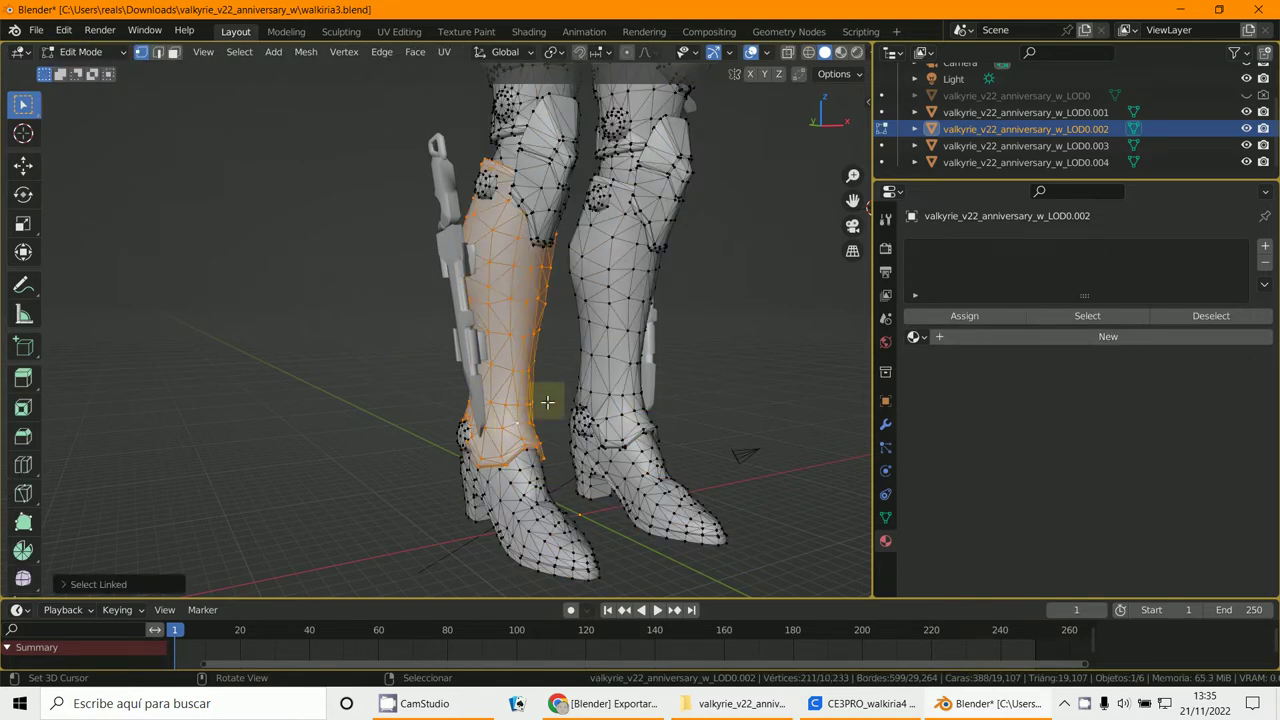
pyautogui.press('h')
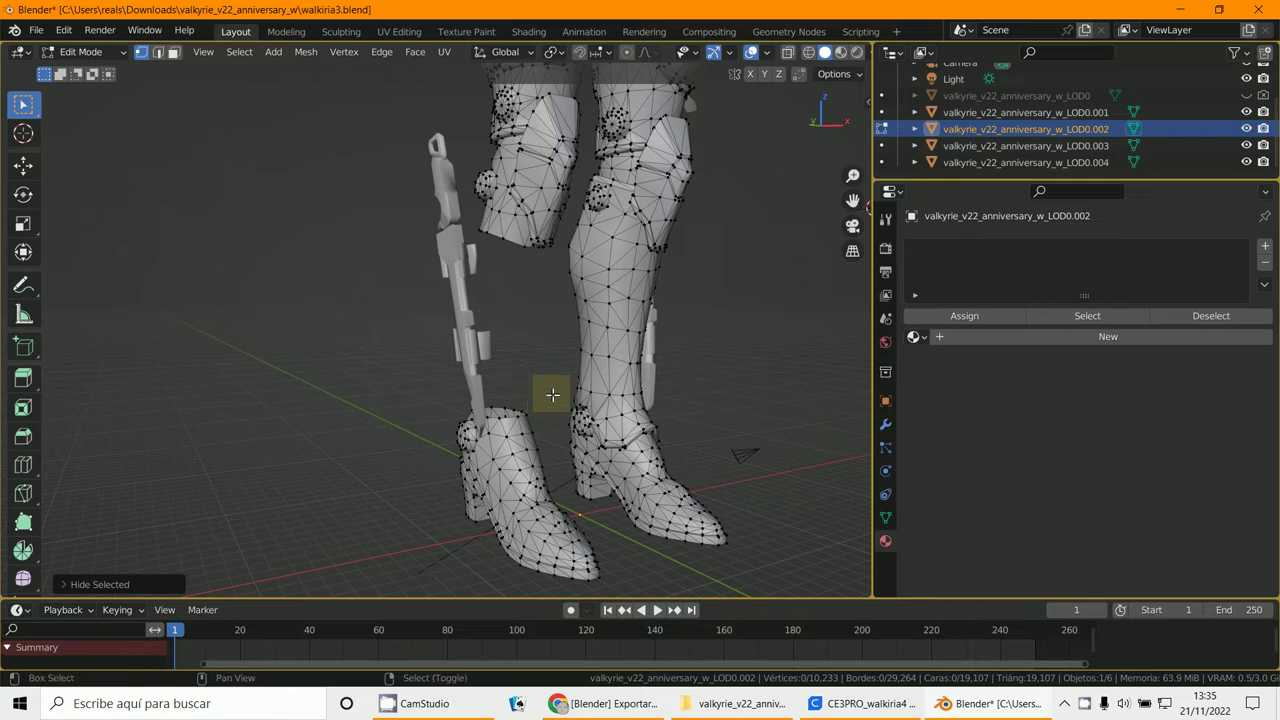
pyautogui.scroll(5, 552, 395)
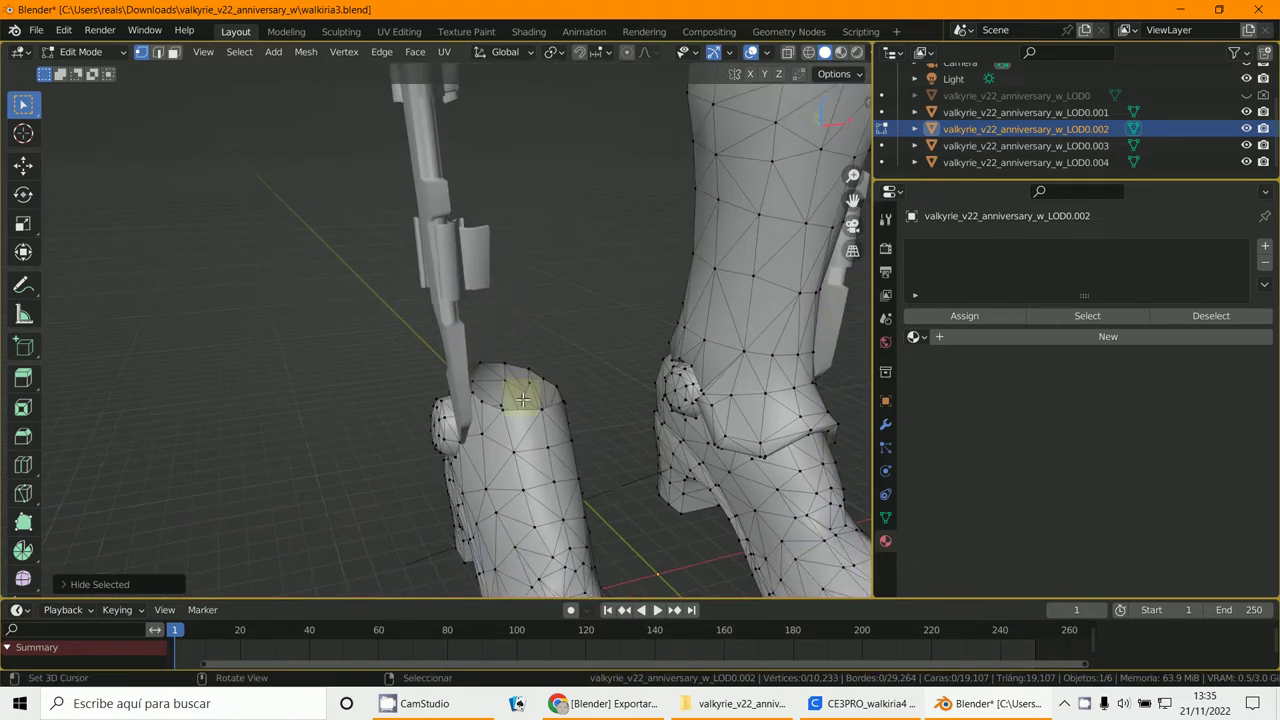
pyautogui.moveTo(522, 400); pyautogui.dragTo(502, 432, button='middle')
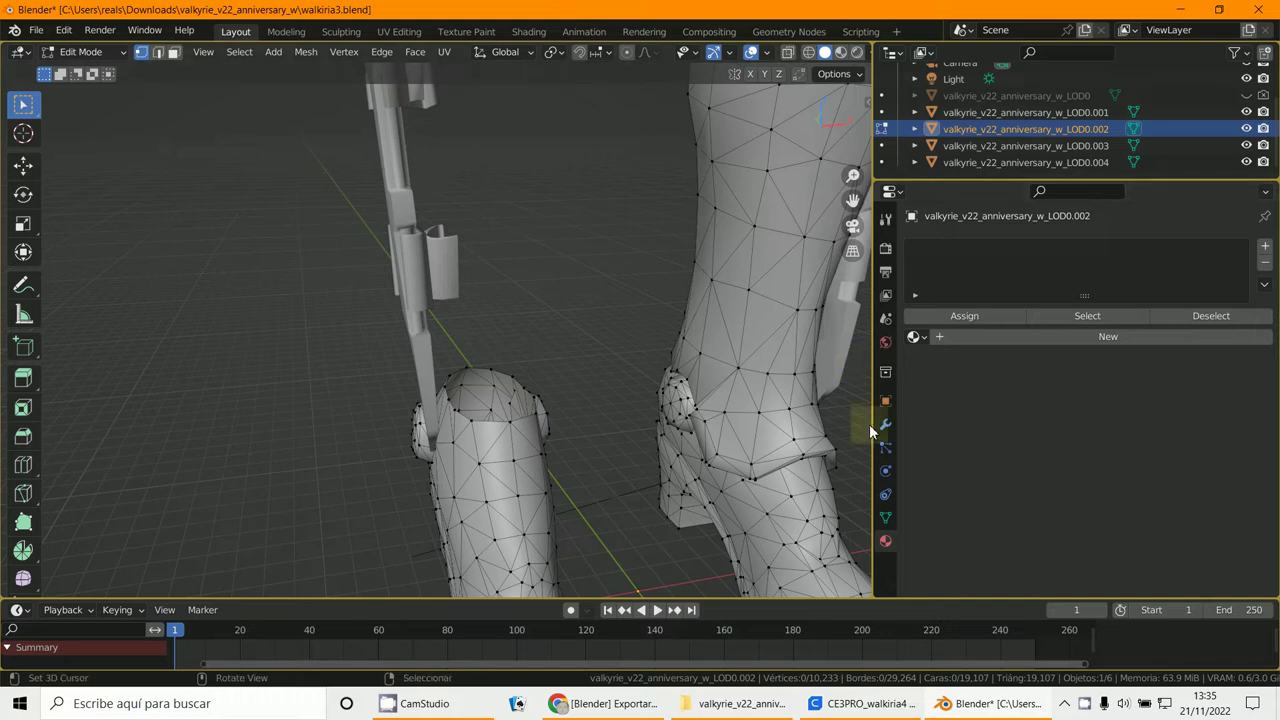
# Open the body mesh's data properties and bring up the MeshLint check options
pyautogui.click(885, 517)
pyautogui.scroll(-10, 1073, 450)
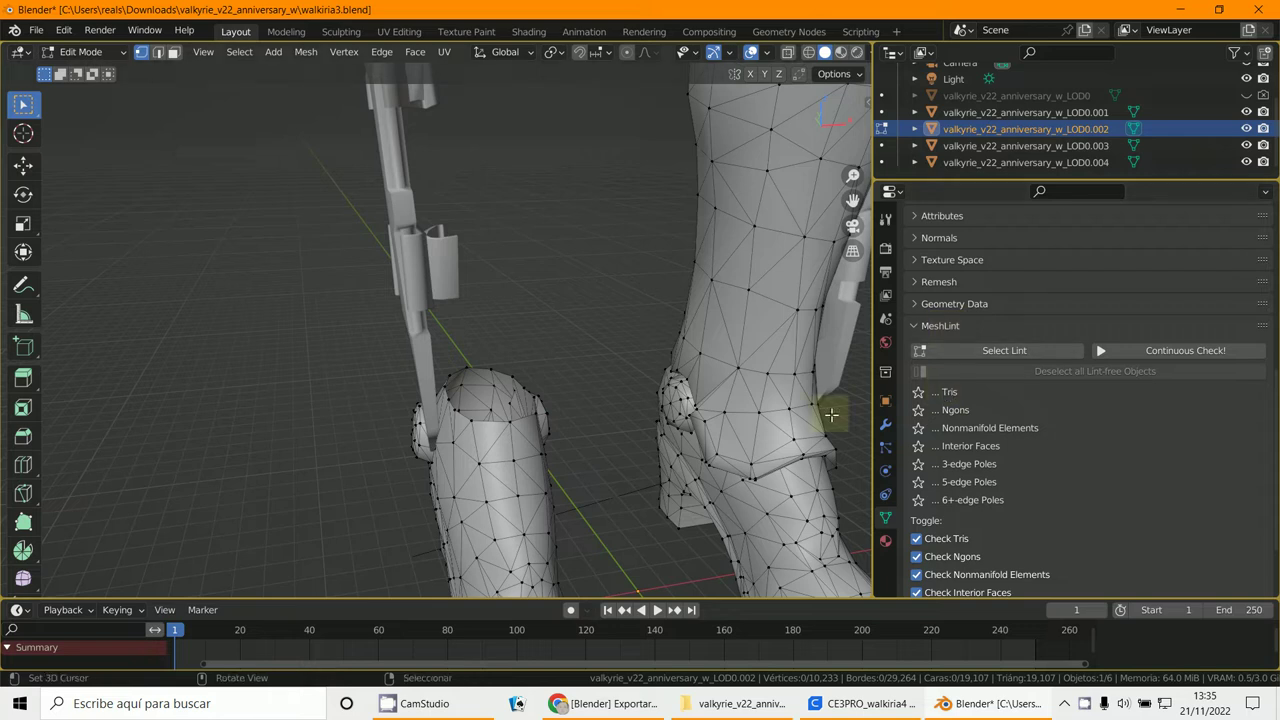
pyautogui.scroll(-3, 980, 429)
pyautogui.rightClick(977, 440)
pyautogui.moveTo(977, 440)
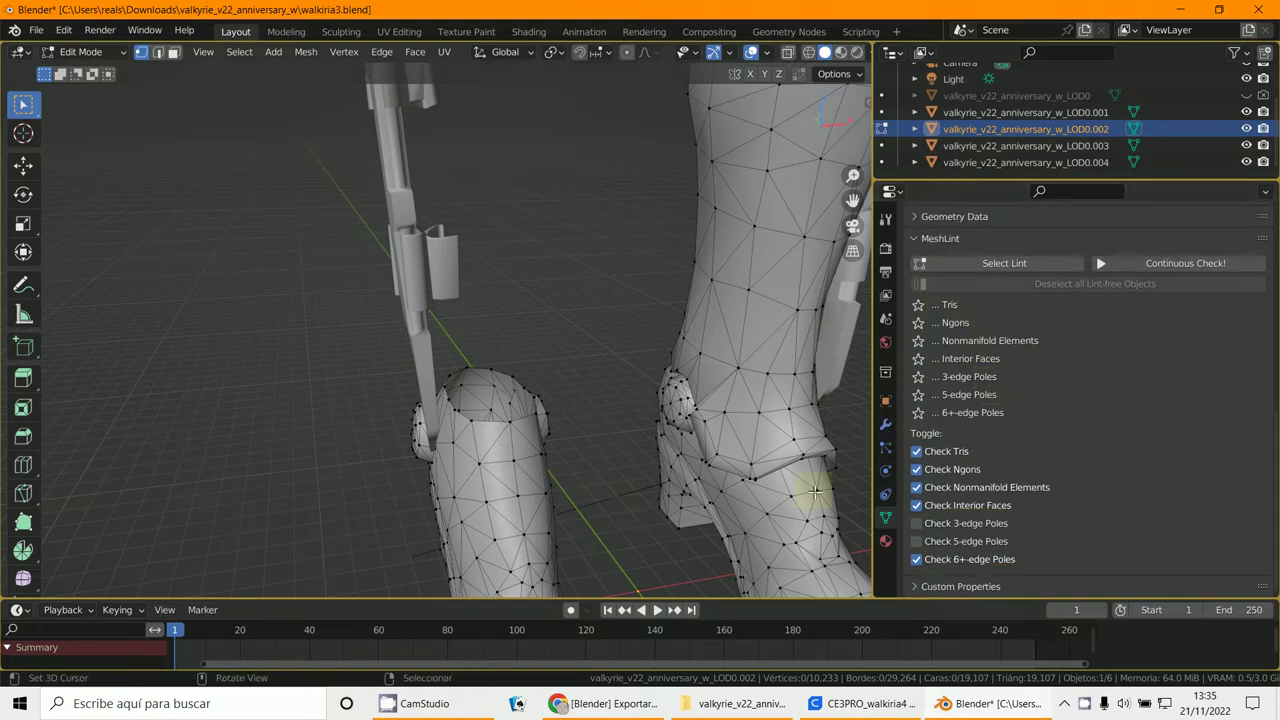
# Reveal the hidden lower-leg piece, show the whole figure and deselect all geometry
pyautogui.hotkey('alt', 'h')
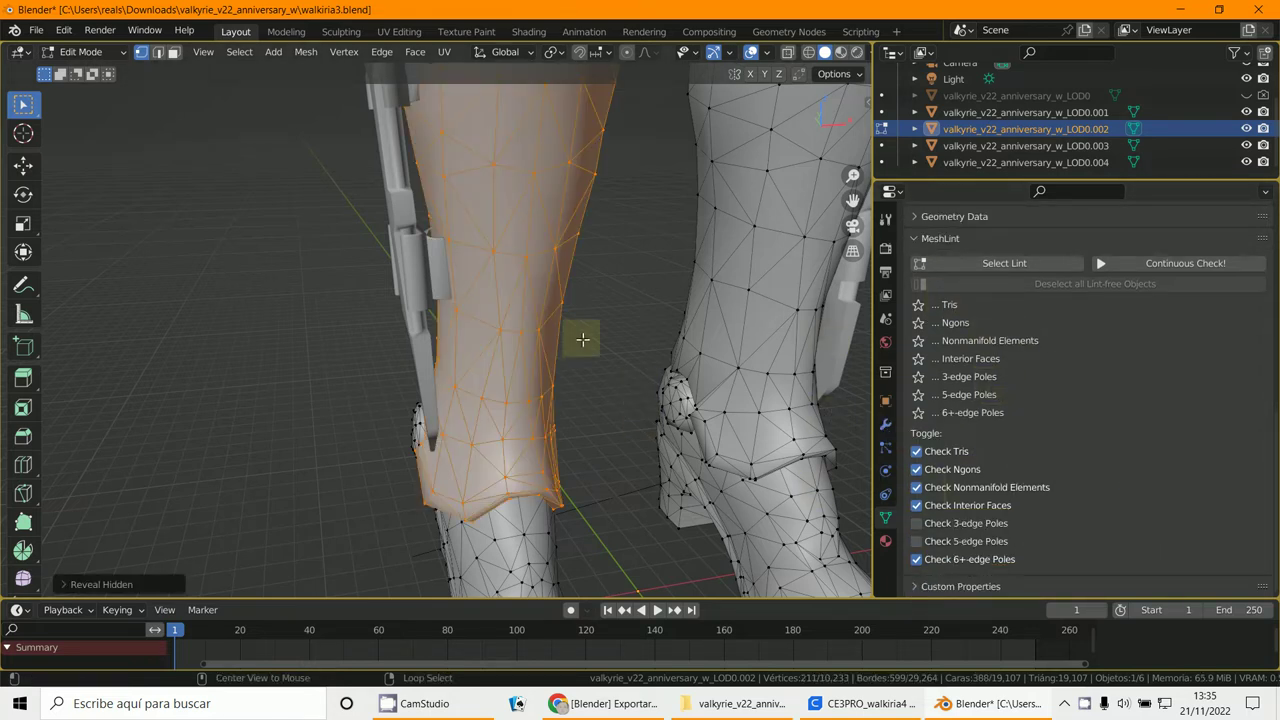
pyautogui.scroll(-6, 575, 255)
pyautogui.moveTo(583, 260); pyautogui.dragTo(569, 449, button='middle')
pyautogui.moveTo(594, 380); pyautogui.dragTo(563, 371, button='middle')
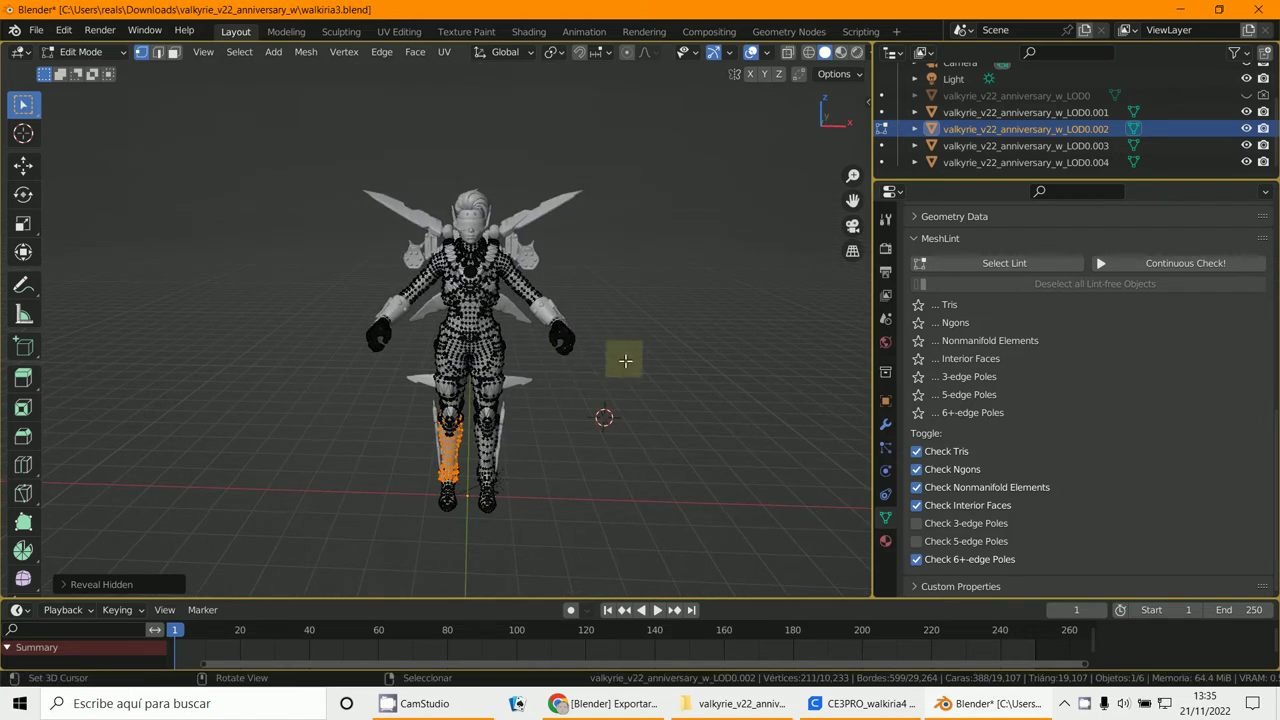
pyautogui.click(623, 357)
pyautogui.scroll(4, 484, 295)
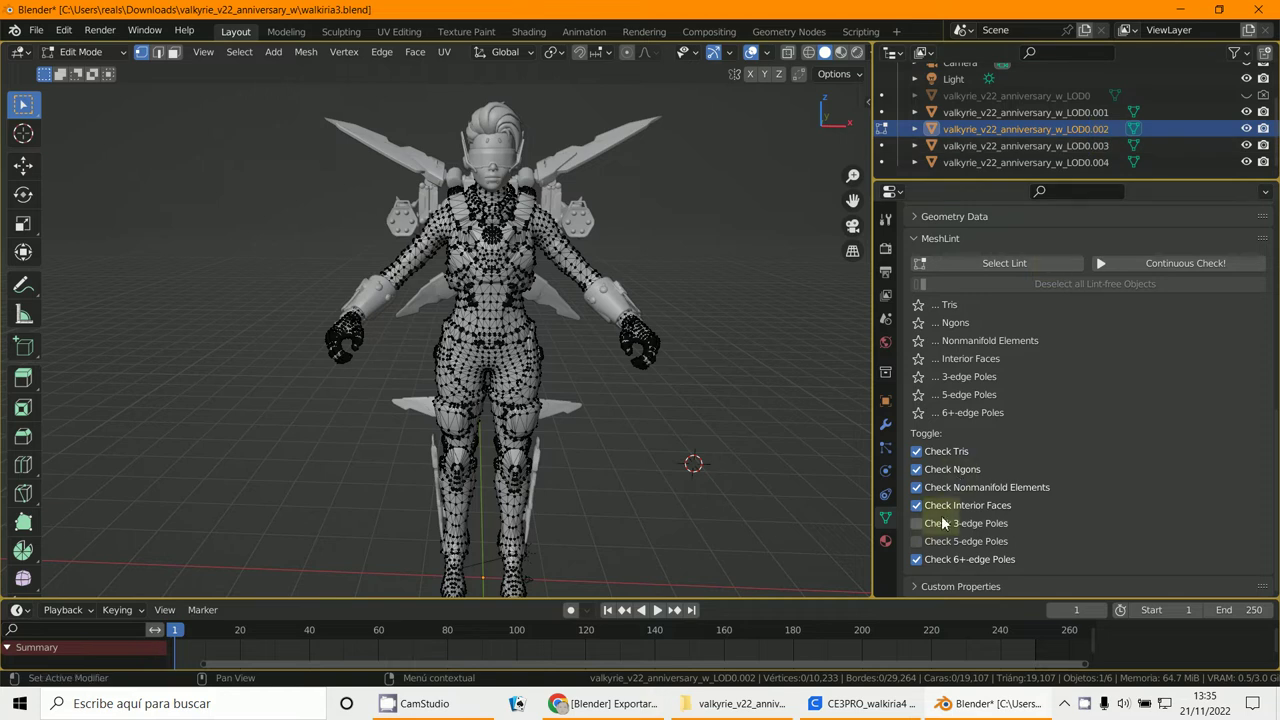
# Limit the MeshLint checks to Nonmanifold Elements only and select the lint on the body mesh
pyautogui.moveTo(926, 455); pyautogui.dragTo(914, 580)
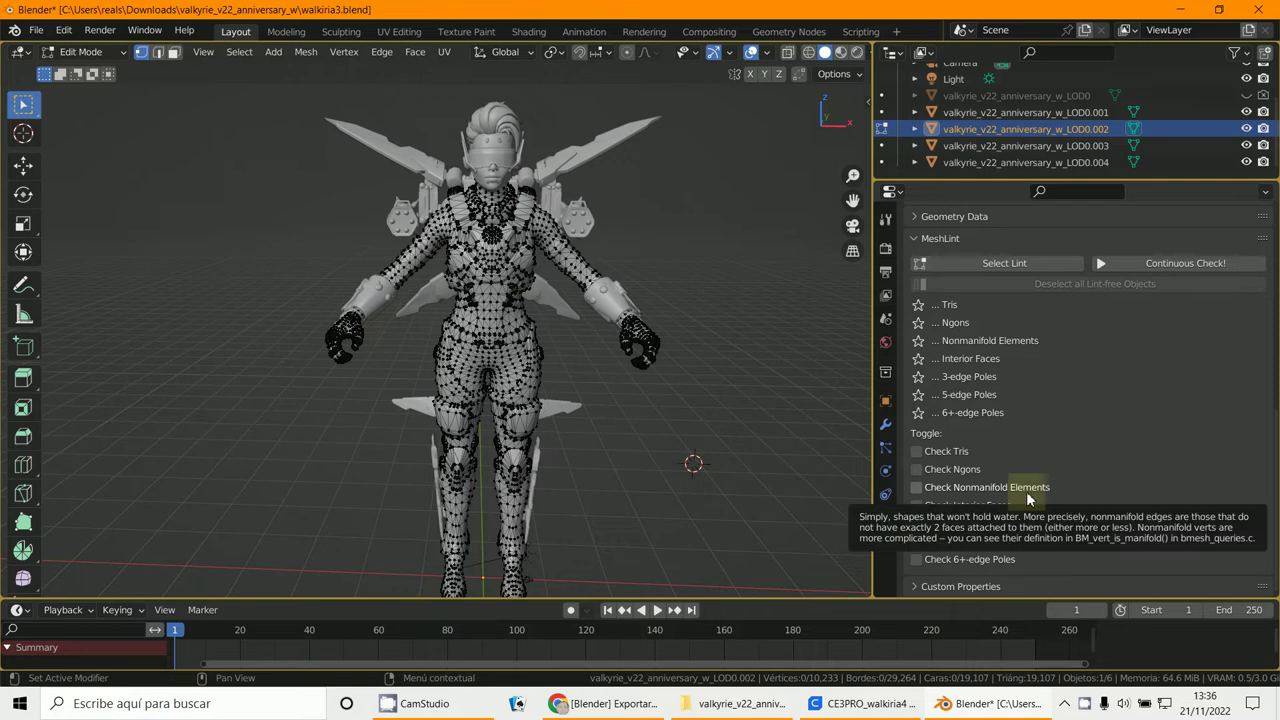
pyautogui.click(914, 488)
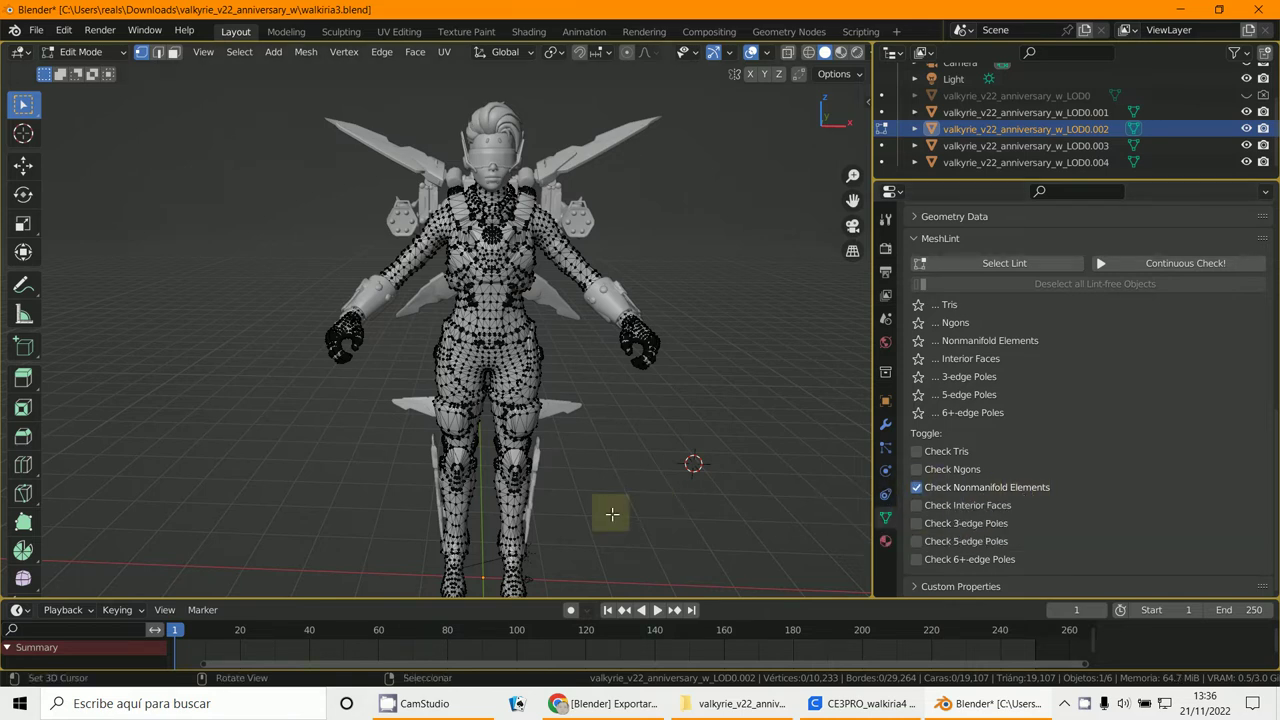
pyautogui.keyDown('shift'); pyautogui.moveTo(668, 498); pyautogui.dragTo(671, 320, button='middle'); pyautogui.keyUp('shift')
pyautogui.scroll(3, 684, 361)
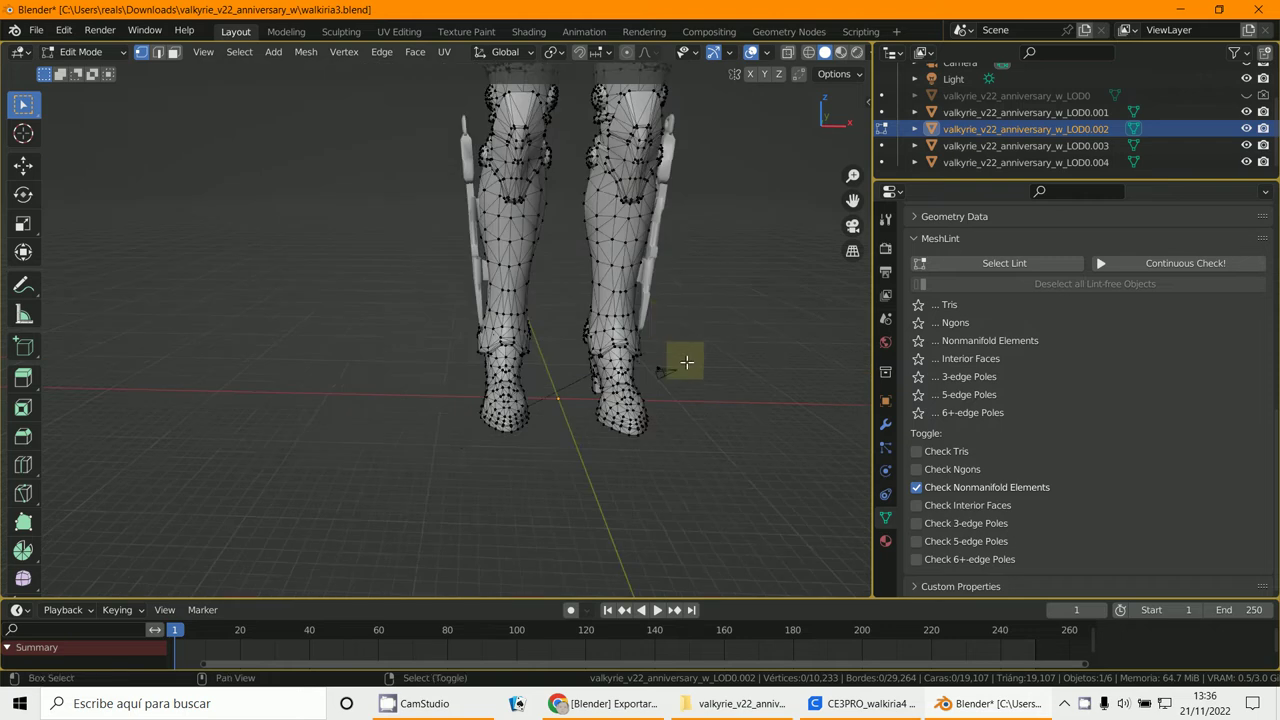
pyautogui.moveTo(686, 363)
pyautogui.mouseDown(button='middle')
pyautogui.moveTo(637, 386)
pyautogui.moveTo(686, 376)
pyautogui.mouseUp(button='middle')
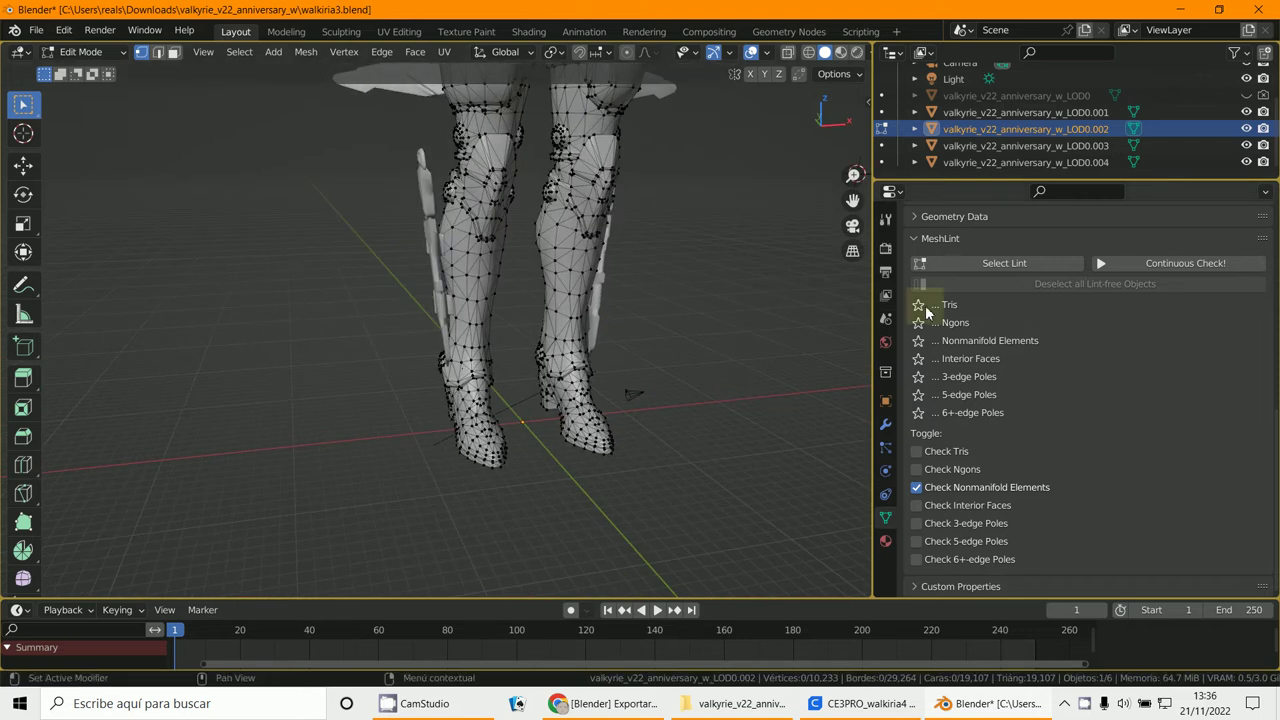
pyautogui.click(1031, 264)
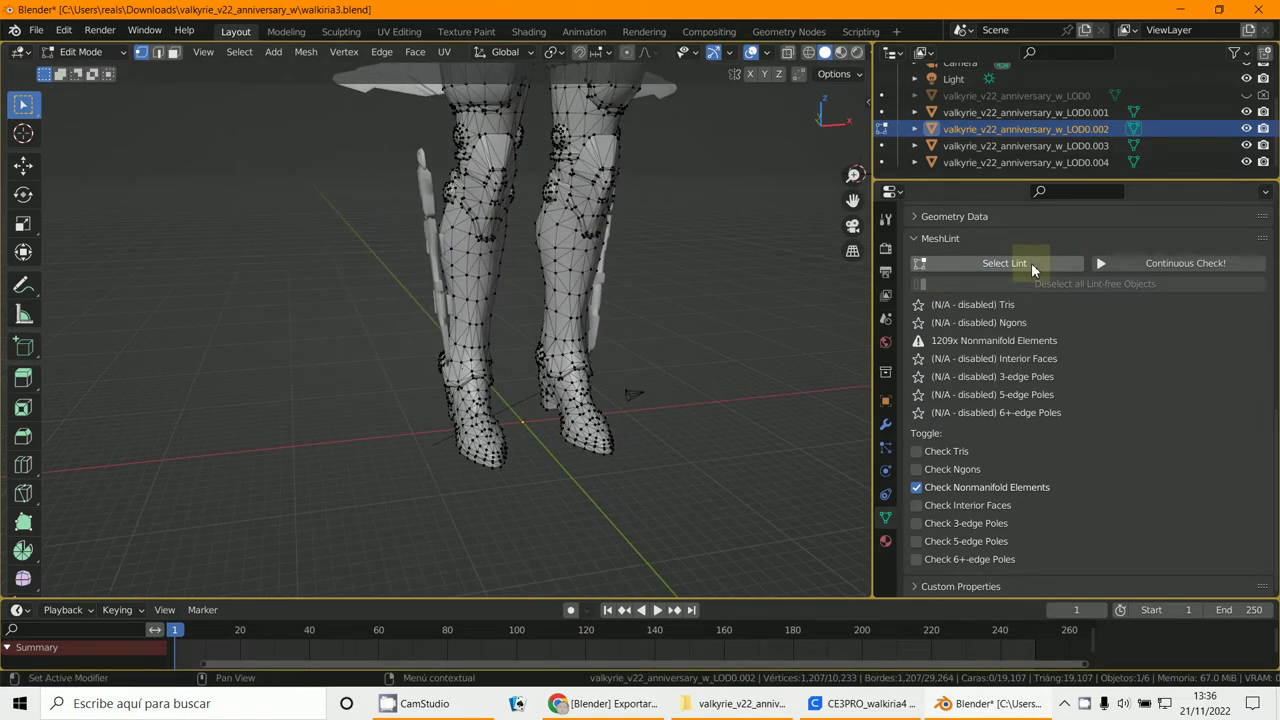
# Examine the selected nonmanifold geometry around the knees and ankles in wireframe shading
pyautogui.scroll(-5, 669, 329)
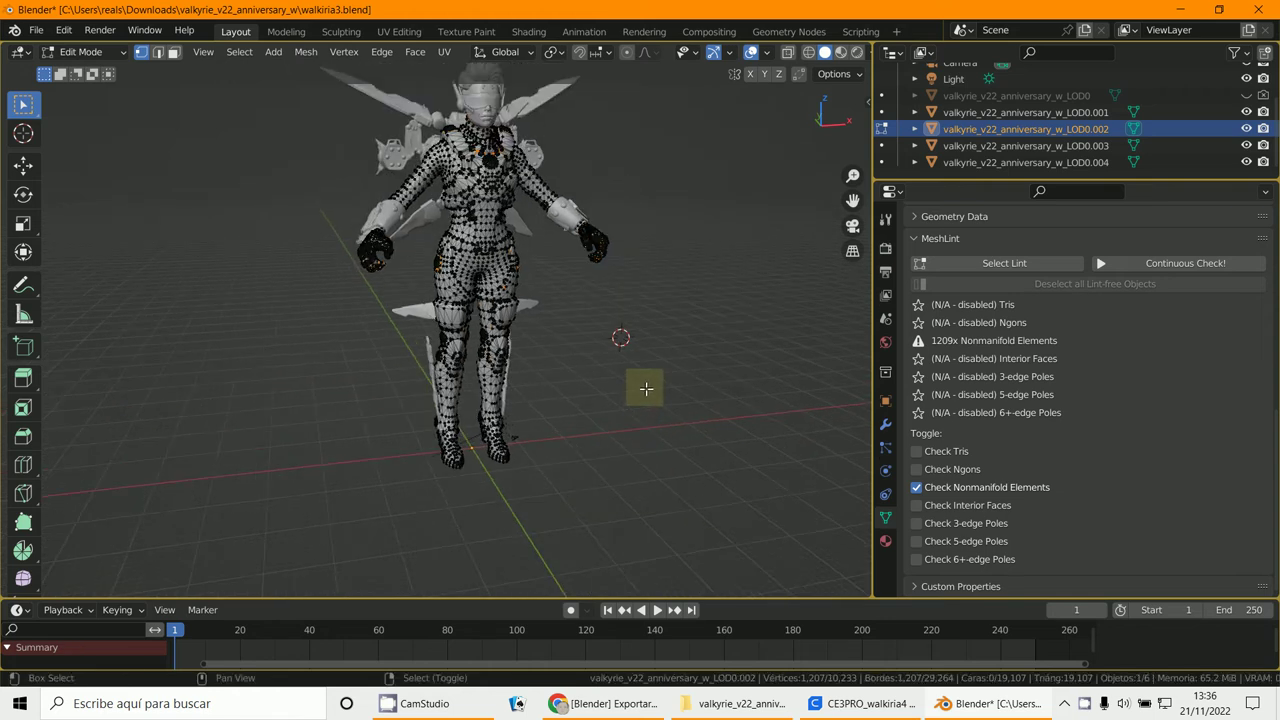
pyautogui.moveTo(646, 389)
pyautogui.mouseDown(button='middle')
pyautogui.moveTo(688, 380)
pyautogui.moveTo(674, 307)
pyautogui.moveTo(711, 309)
pyautogui.moveTo(734, 286)
pyautogui.moveTo(659, 331)
pyautogui.moveTo(623, 286)
pyautogui.mouseUp(button='middle')
pyautogui.scroll(3, 680, 400)
pyautogui.scroll(1, 674, 307)
pyautogui.scroll(2, 620, 287)
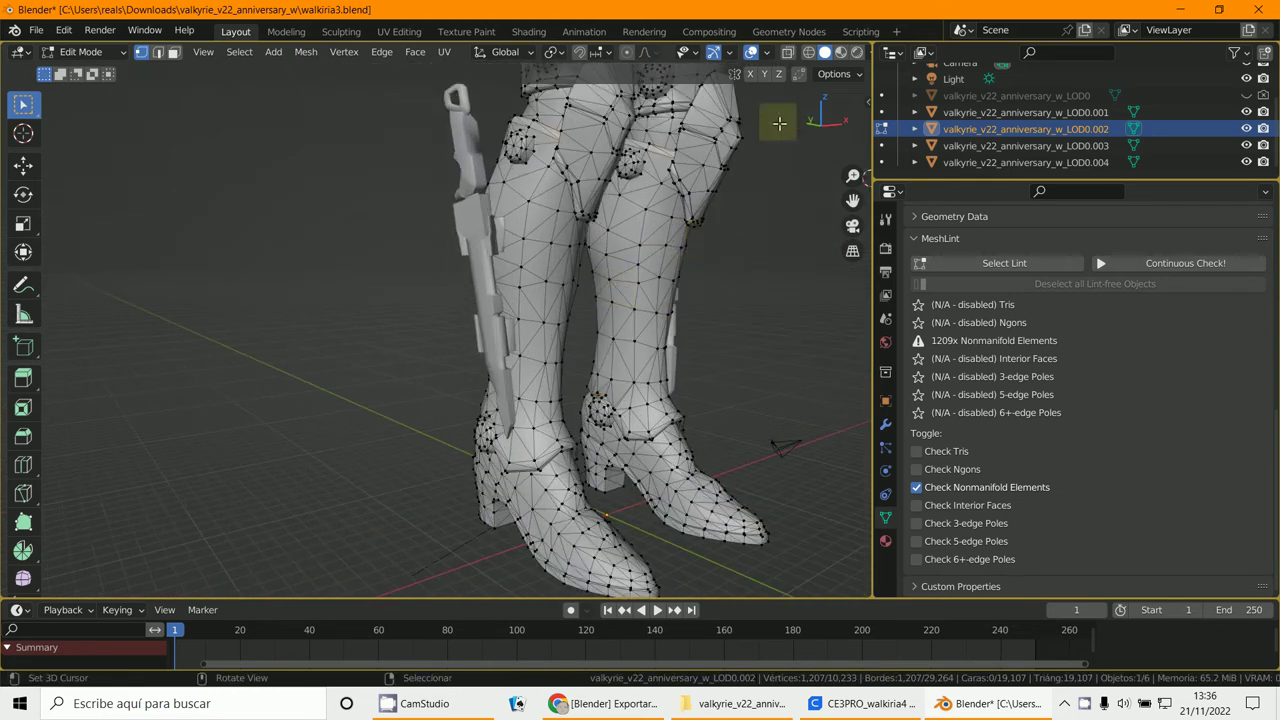
pyautogui.click(812, 57)
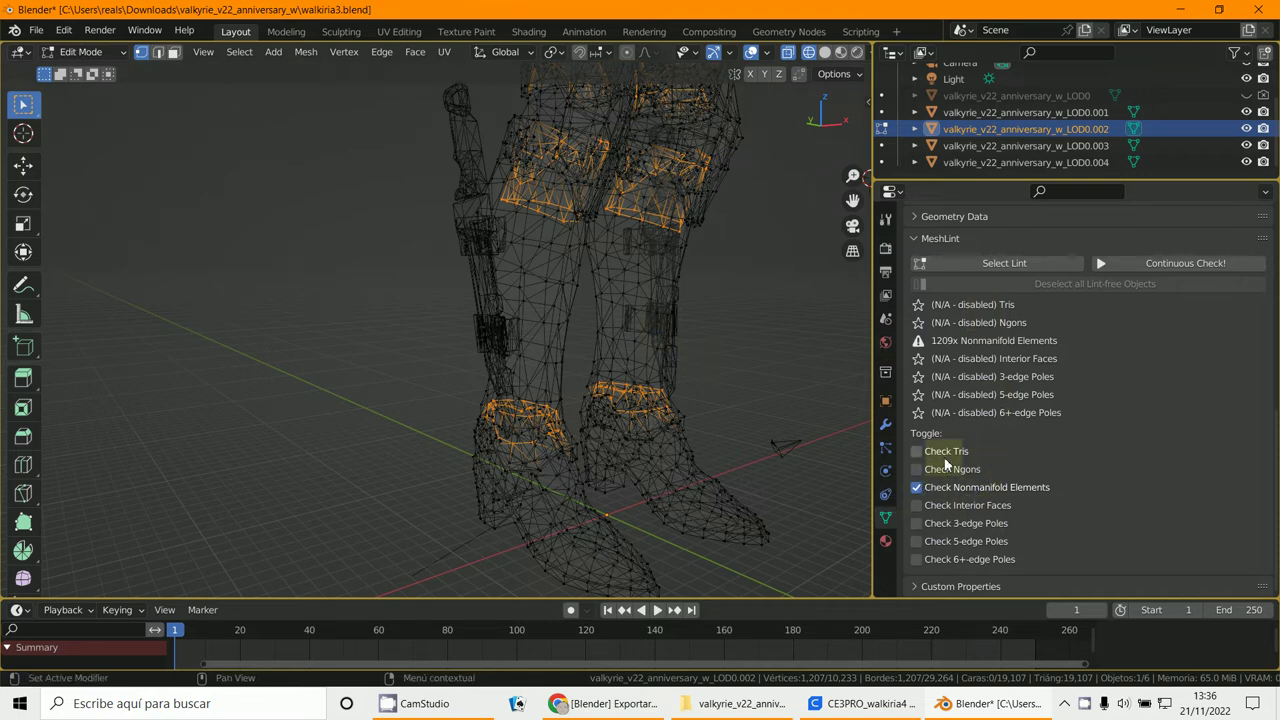
pyautogui.hotkey('shift', 'z')
pyautogui.hotkey('shift', 'z')
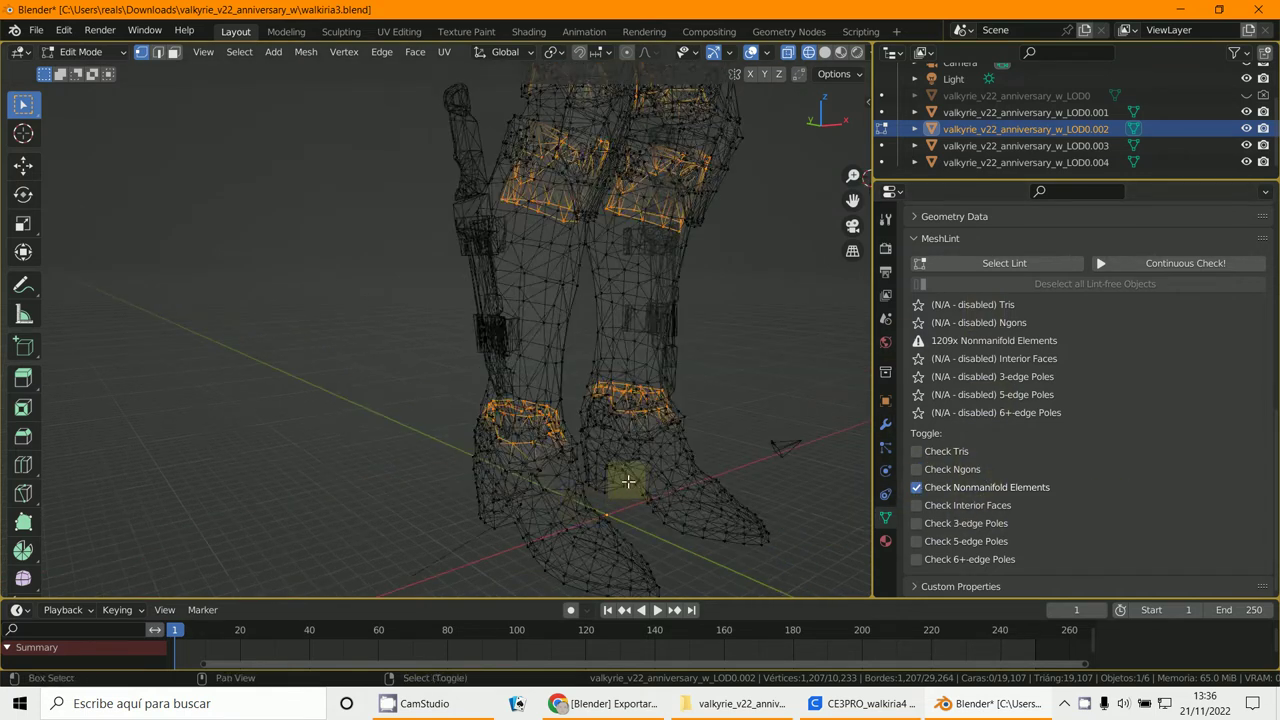
pyautogui.scroll(2, 546, 463)
pyautogui.keyDown('shift'); pyautogui.moveTo(628, 481); pyautogui.dragTo(585, 413, button='middle'); pyautogui.keyUp('shift')
pyautogui.scroll(1, 555, 475)
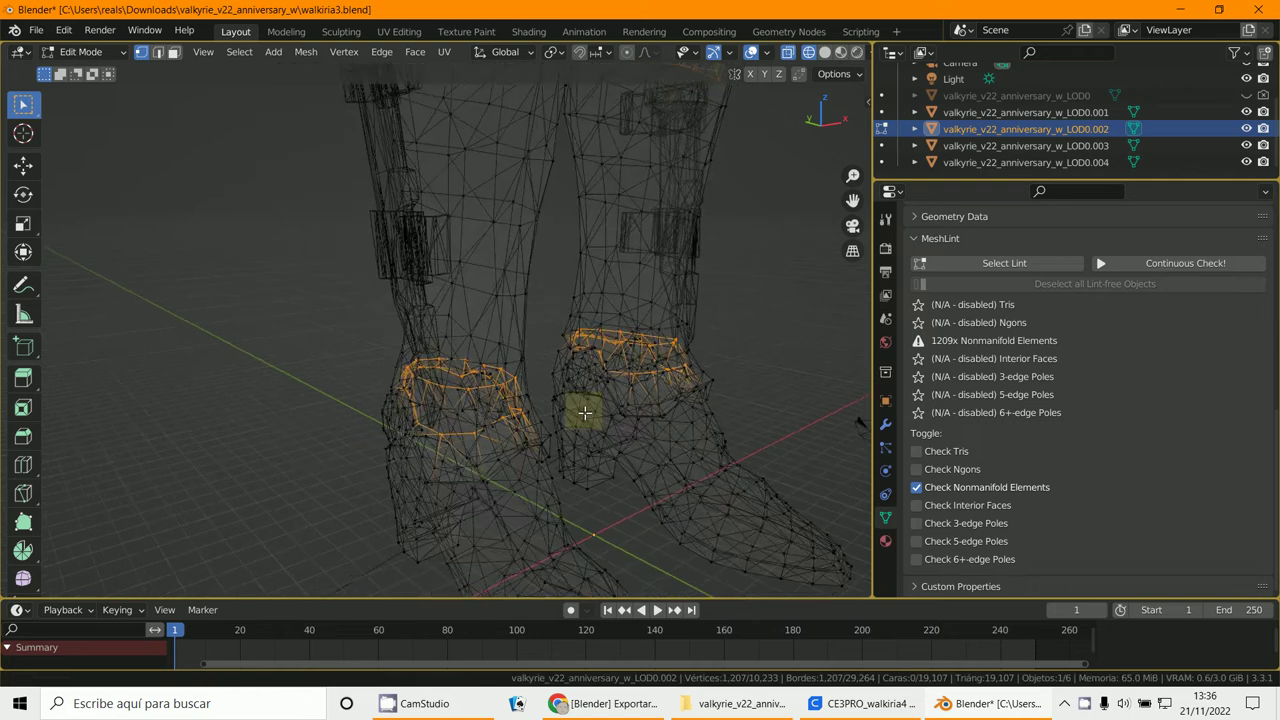
pyautogui.scroll(1, 585, 413)
pyautogui.rightClick(519, 286)
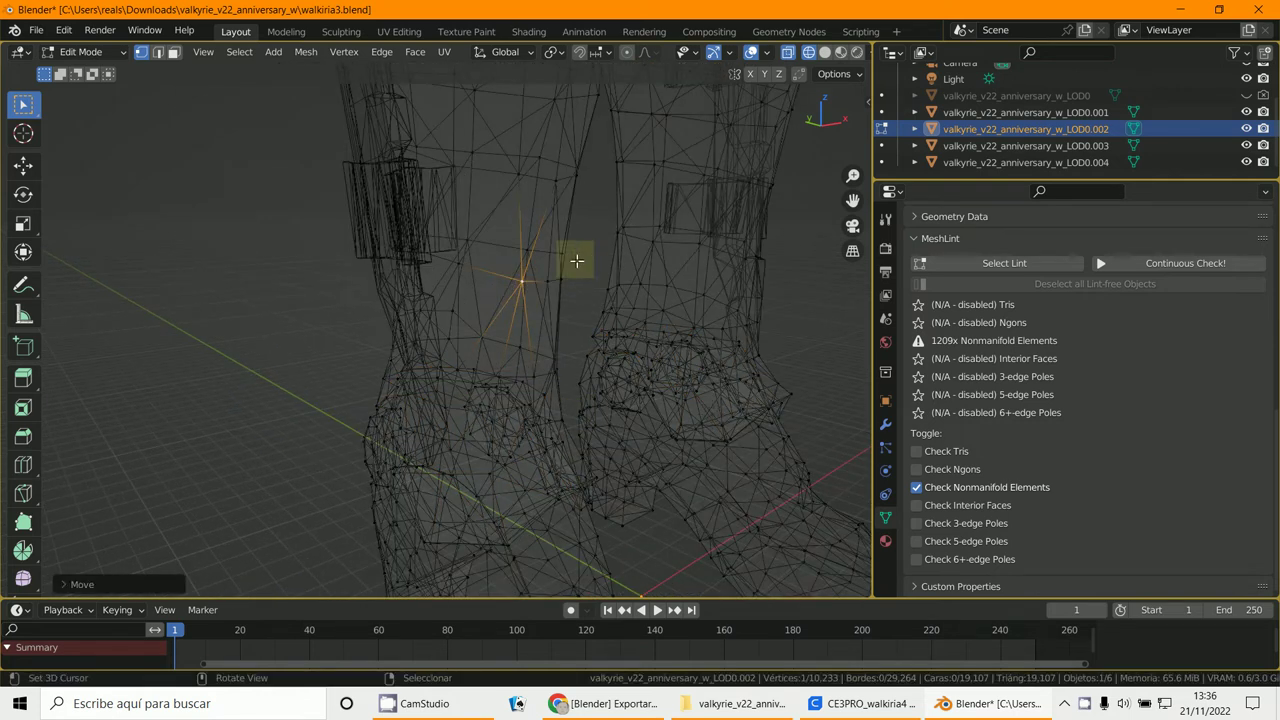
pyautogui.press('l')
pyautogui.scroll(-4, 577, 260)
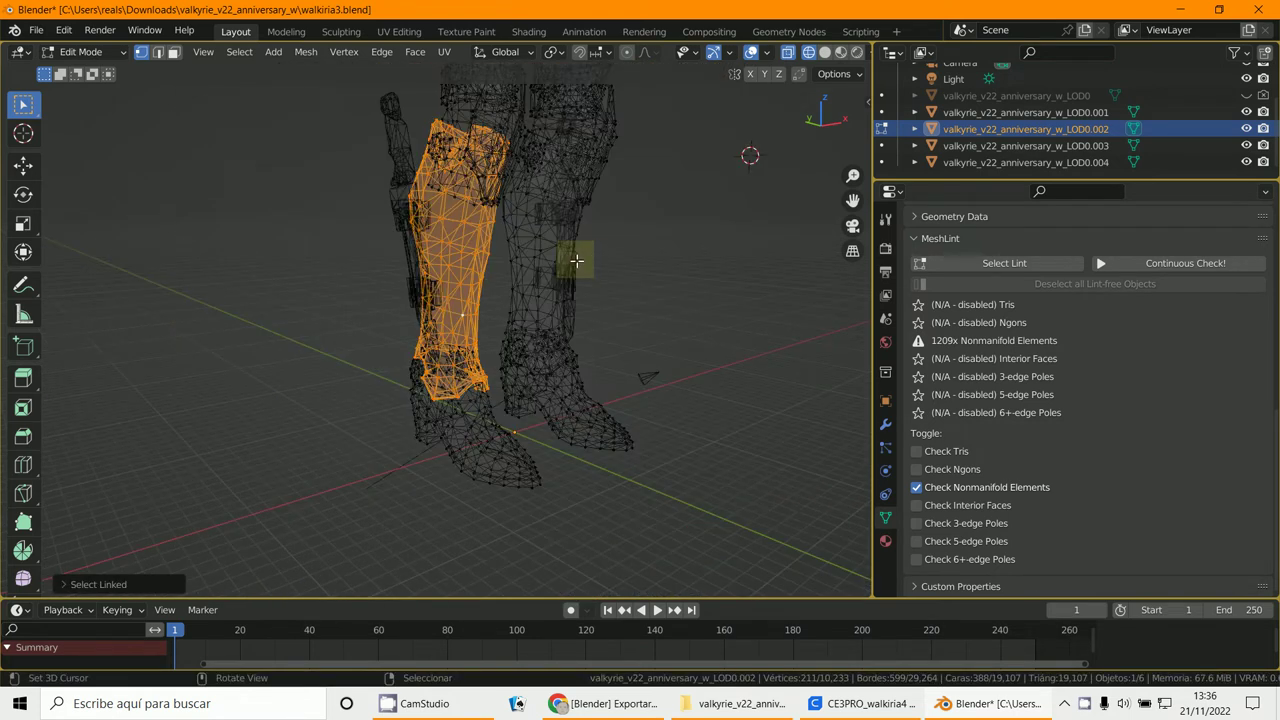
pyautogui.hotkey('alt', 'a')
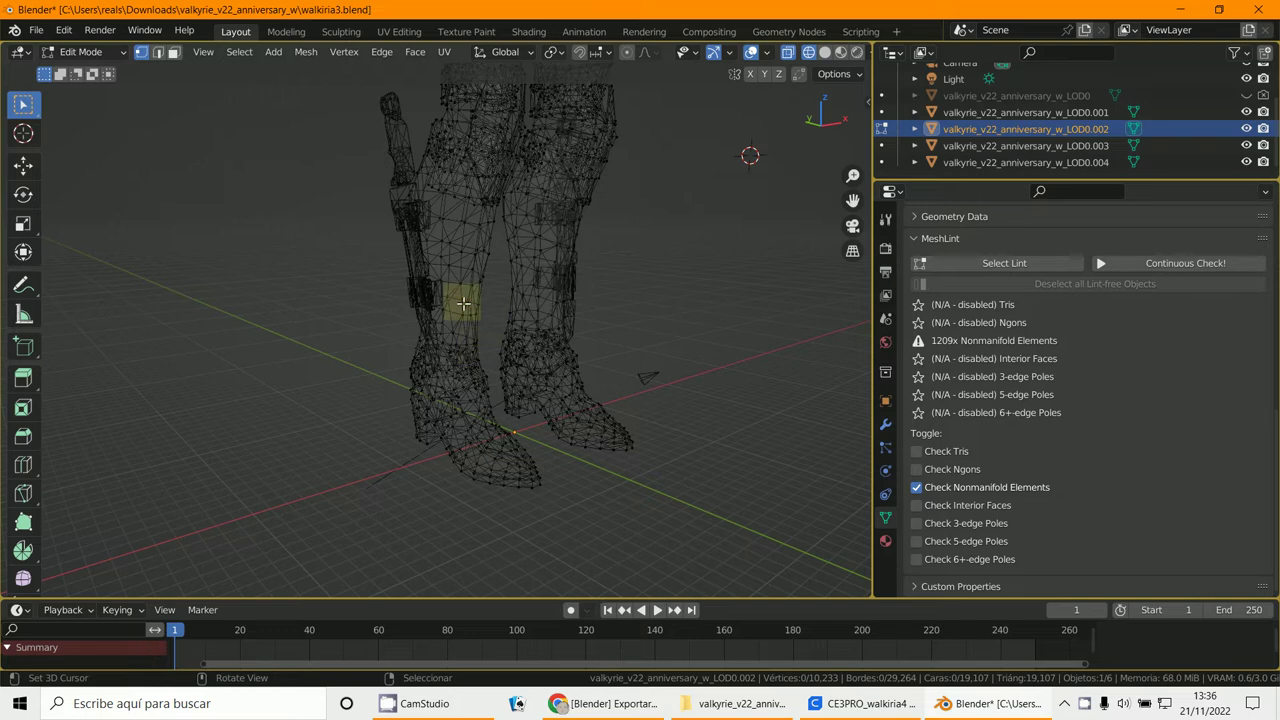
# Hide the linked lower-leg piece of the figure's right leg and return the viewport to solid shading
pyautogui.press('l')
pyautogui.press('h')
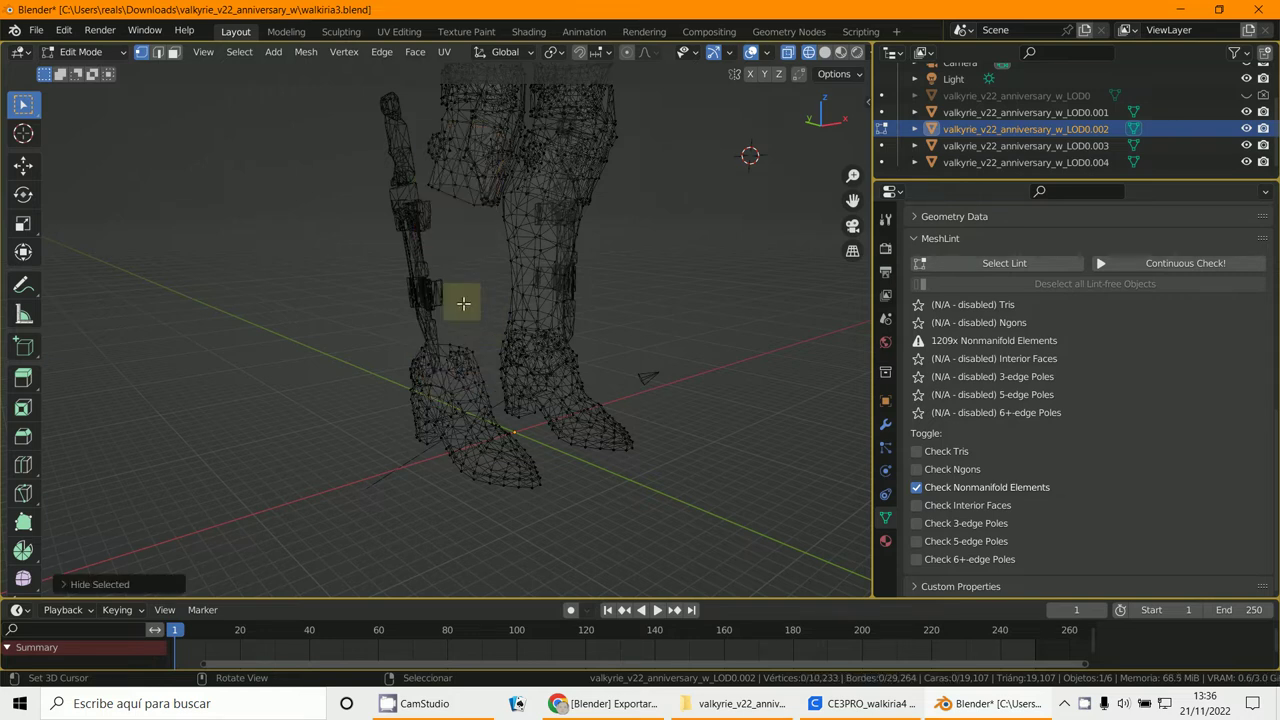
pyautogui.moveTo(481, 347); pyautogui.dragTo(525, 354, button='middle')
pyautogui.click(824, 52)
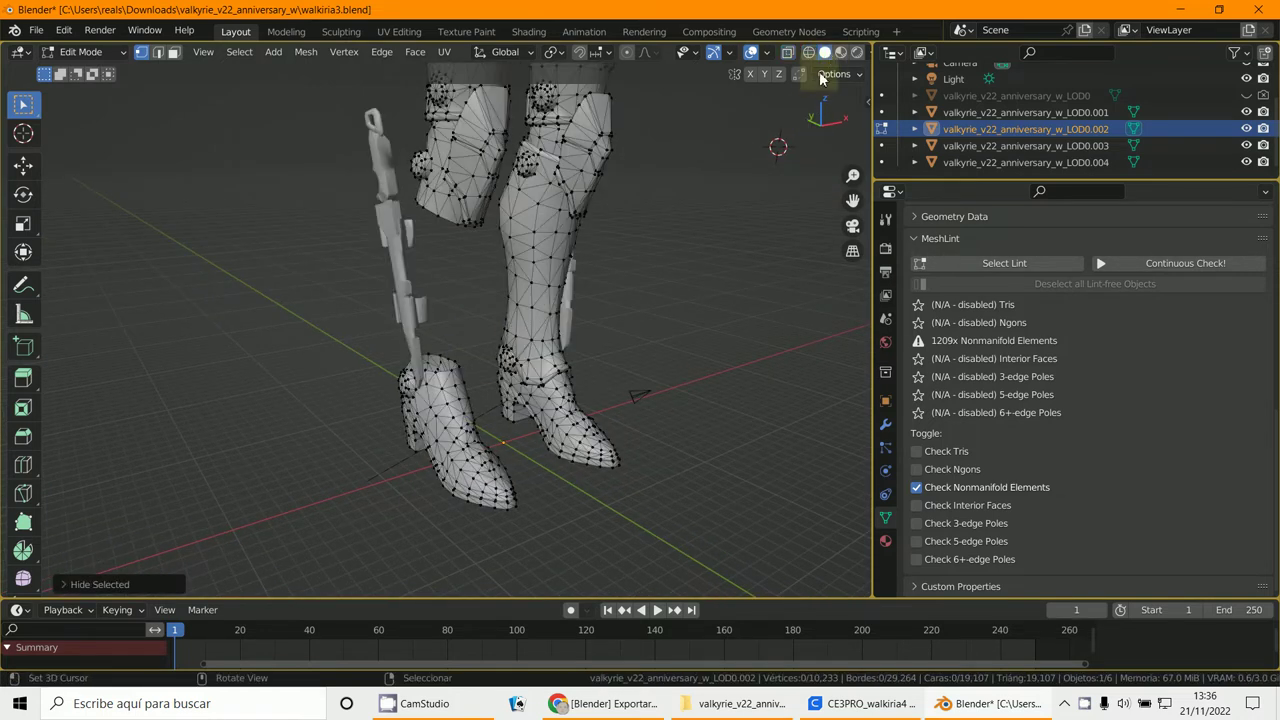
# Select the open edge loop around the top of the figure's right boot and cap it with a triangulated Fill
pyautogui.scroll(5, 689, 277)
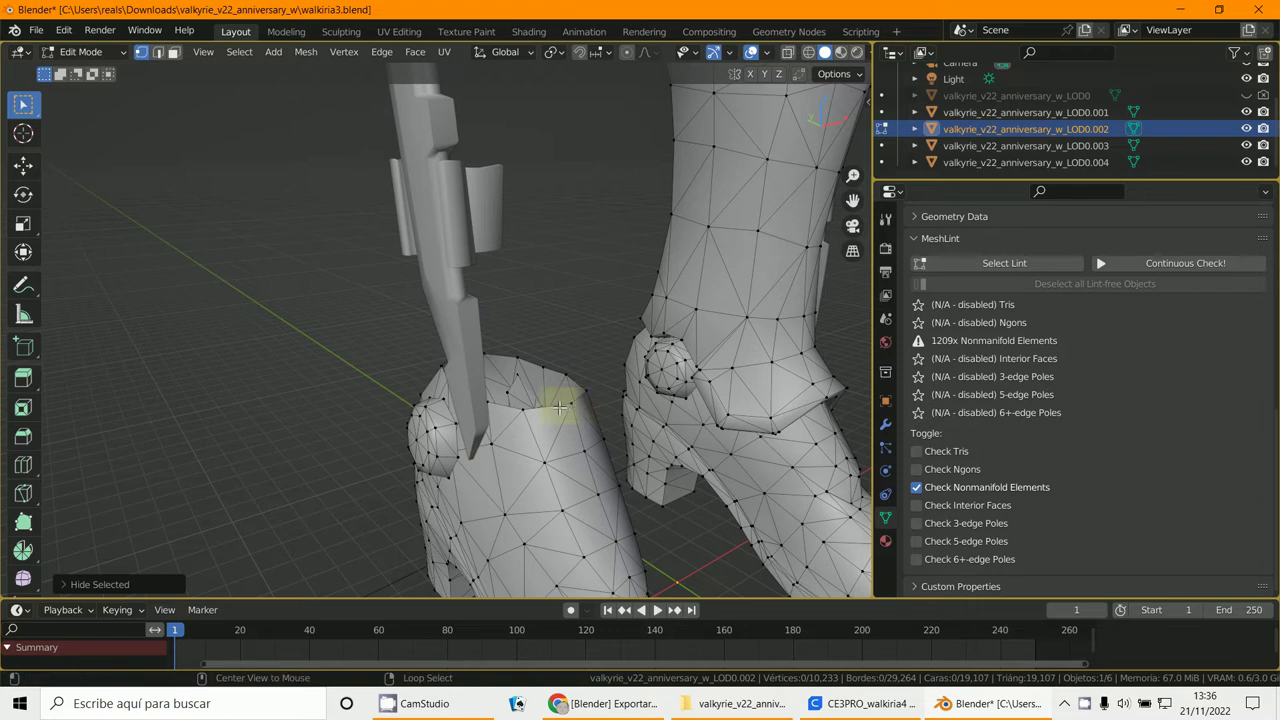
pyautogui.keyDown('alt'); pyautogui.click(569, 425); pyautogui.keyUp('alt')
pyautogui.moveTo(569, 434); pyautogui.dragTo(471, 411, button='middle')
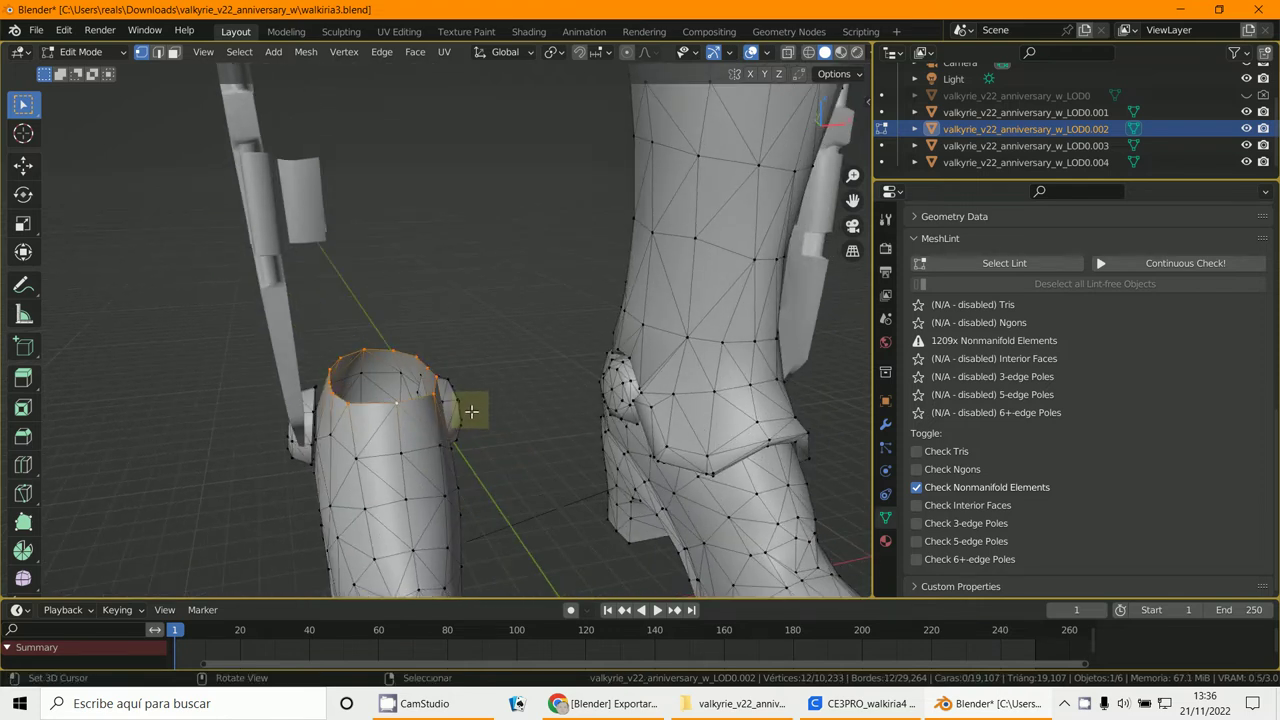
pyautogui.press('f')
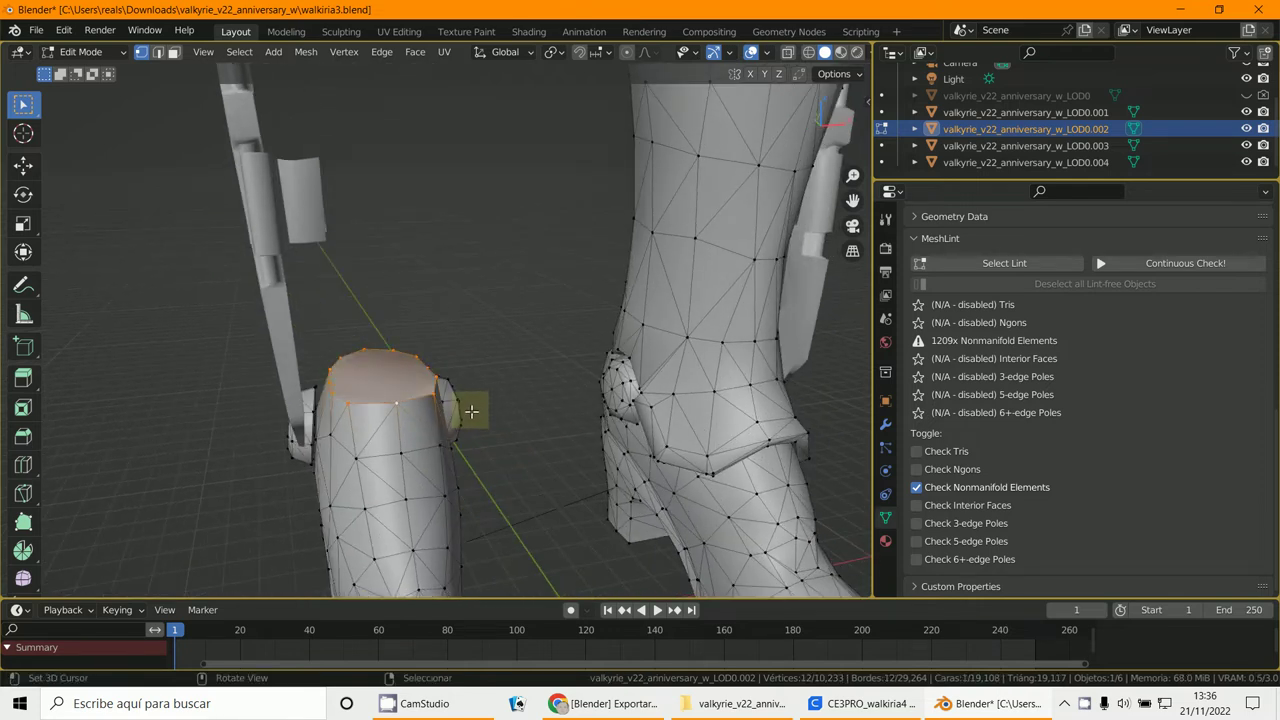
pyautogui.hotkey('ctrl', 'z')
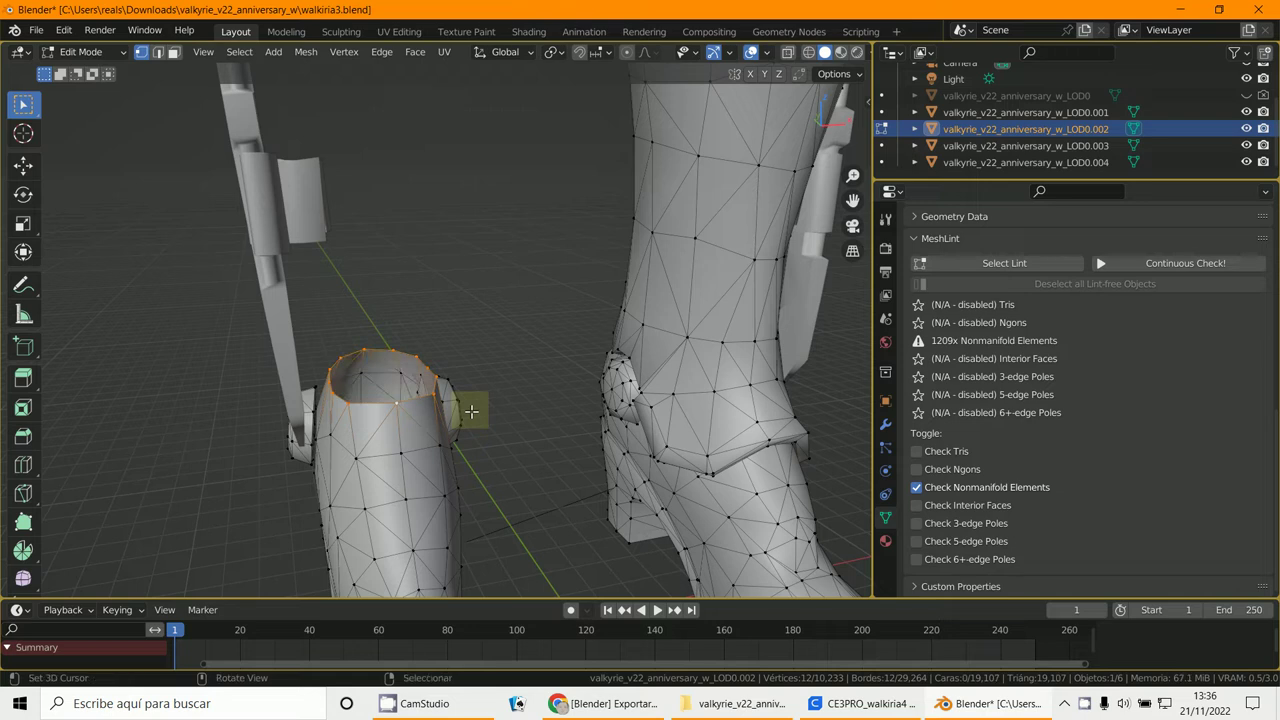
pyautogui.hotkey('alt', 'f')
pyautogui.moveTo(453, 425); pyautogui.dragTo(484, 443, button='middle')
pyautogui.scroll(-4, 484, 443)
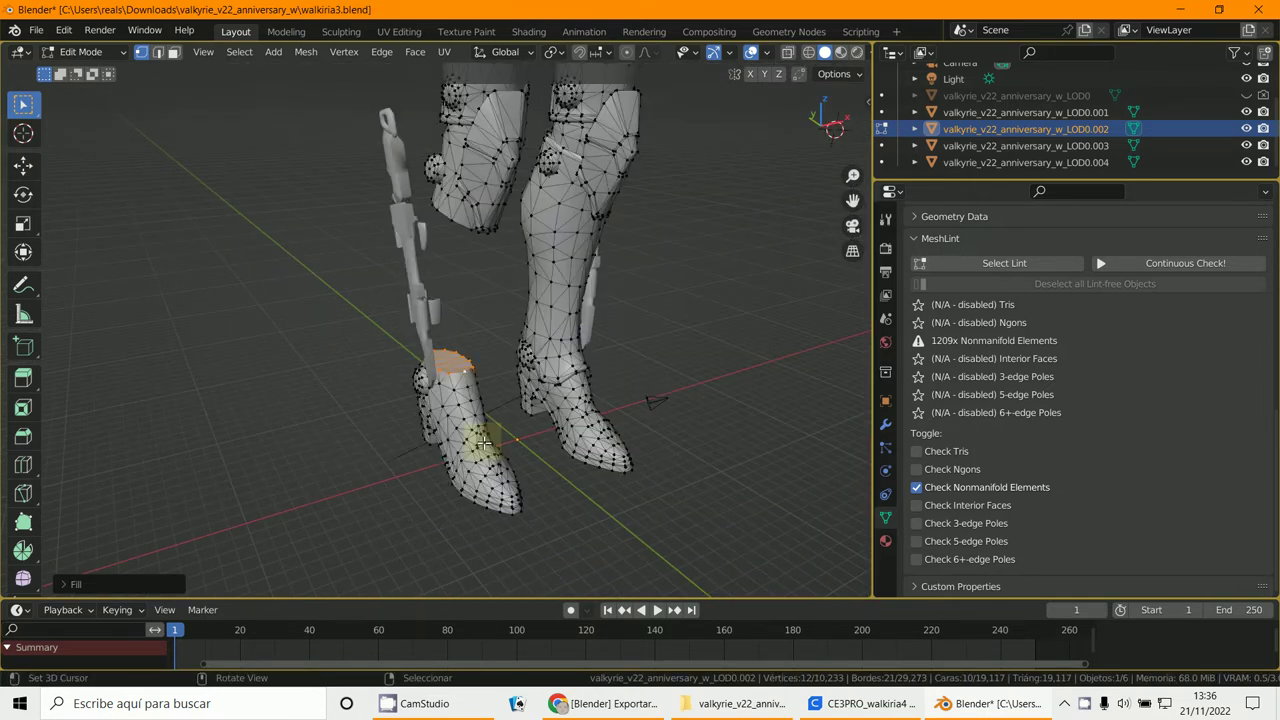
pyautogui.scroll(3, 484, 443)
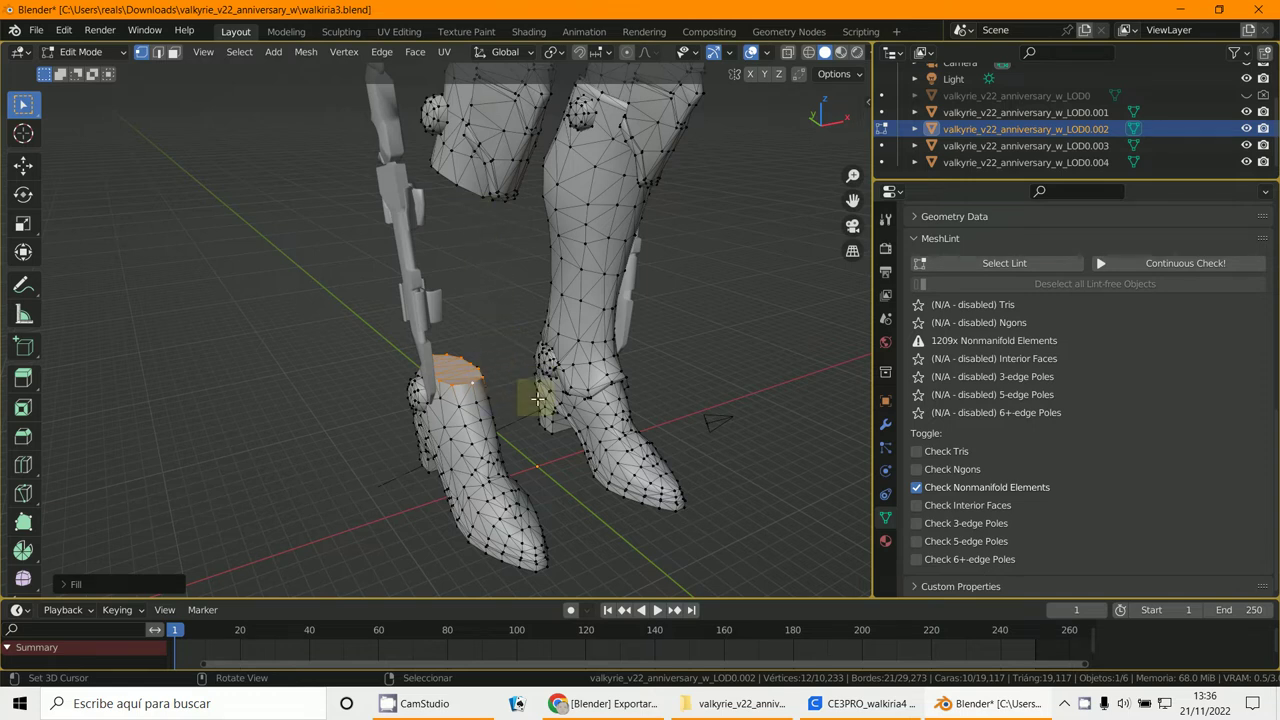
pyautogui.moveTo(538, 398); pyautogui.dragTo(514, 378, button='middle')
pyautogui.scroll(-4, 514, 378)
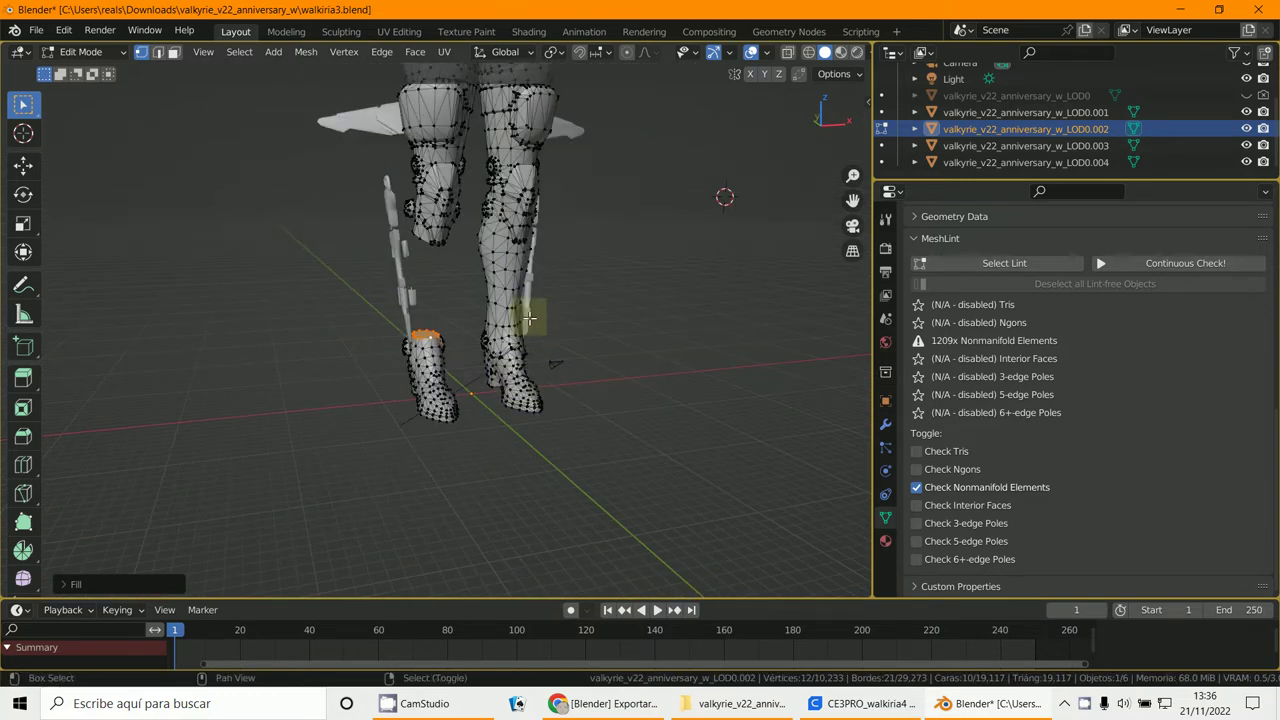
pyautogui.keyDown('shift'); pyautogui.moveTo(529, 306); pyautogui.dragTo(560, 449, button='middle'); pyautogui.keyUp('shift')
# Switch to Ultimaker Cura and examine the highlighted error areas on the figure's torso, arms and thighs
pyautogui.click(855, 706)
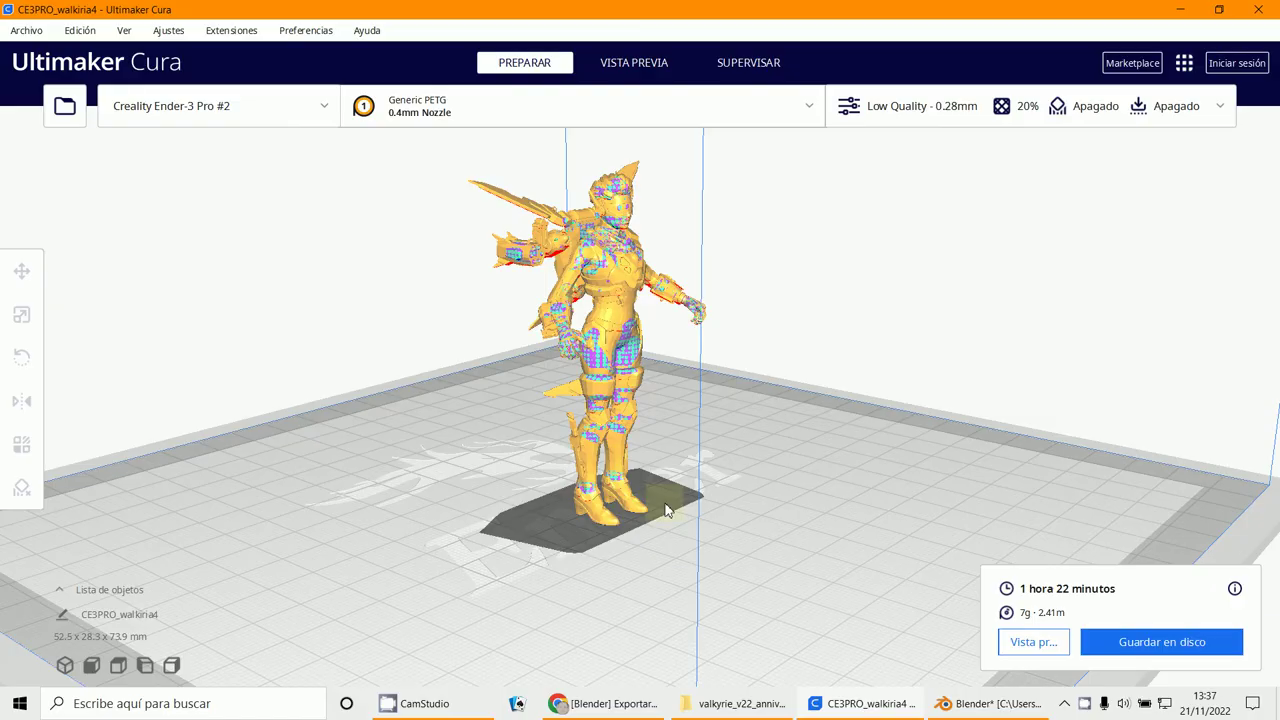
pyautogui.scroll(5, 443, 295)
pyautogui.moveTo(443, 295); pyautogui.dragTo(560, 372, button='right')
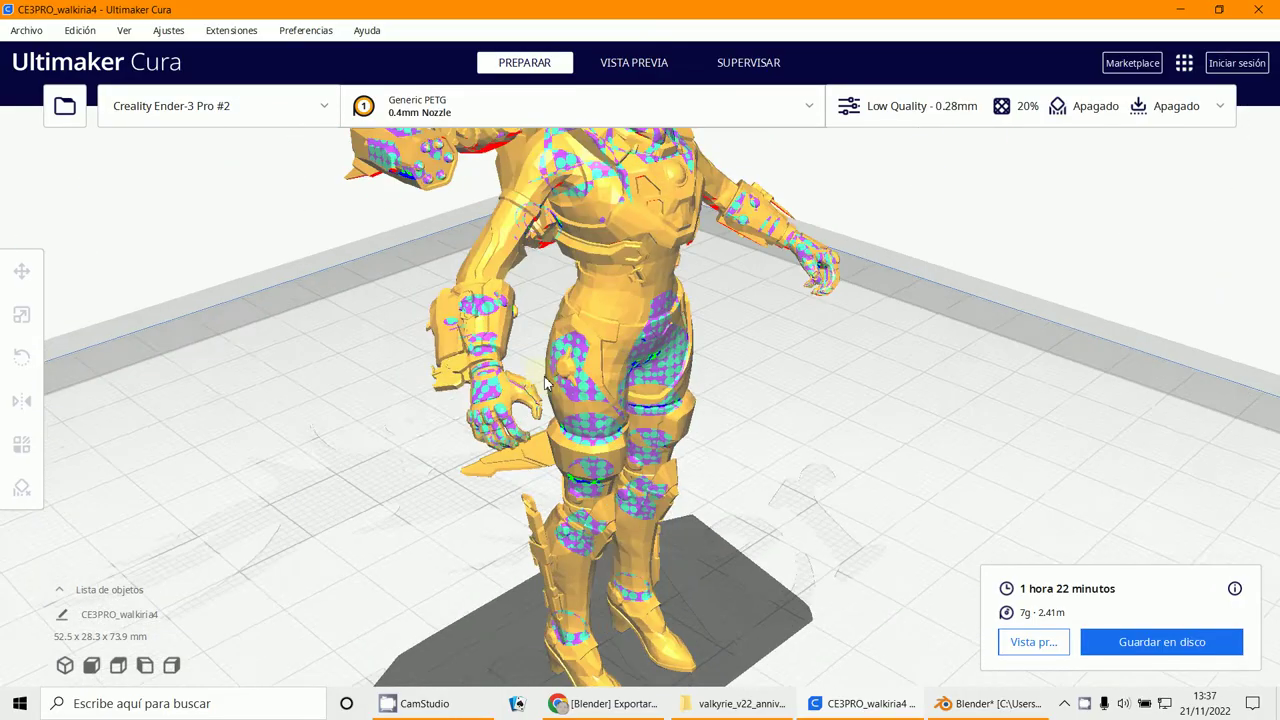
pyautogui.scroll(-3, 552, 378)
pyautogui.scroll(-5, 705, 420)
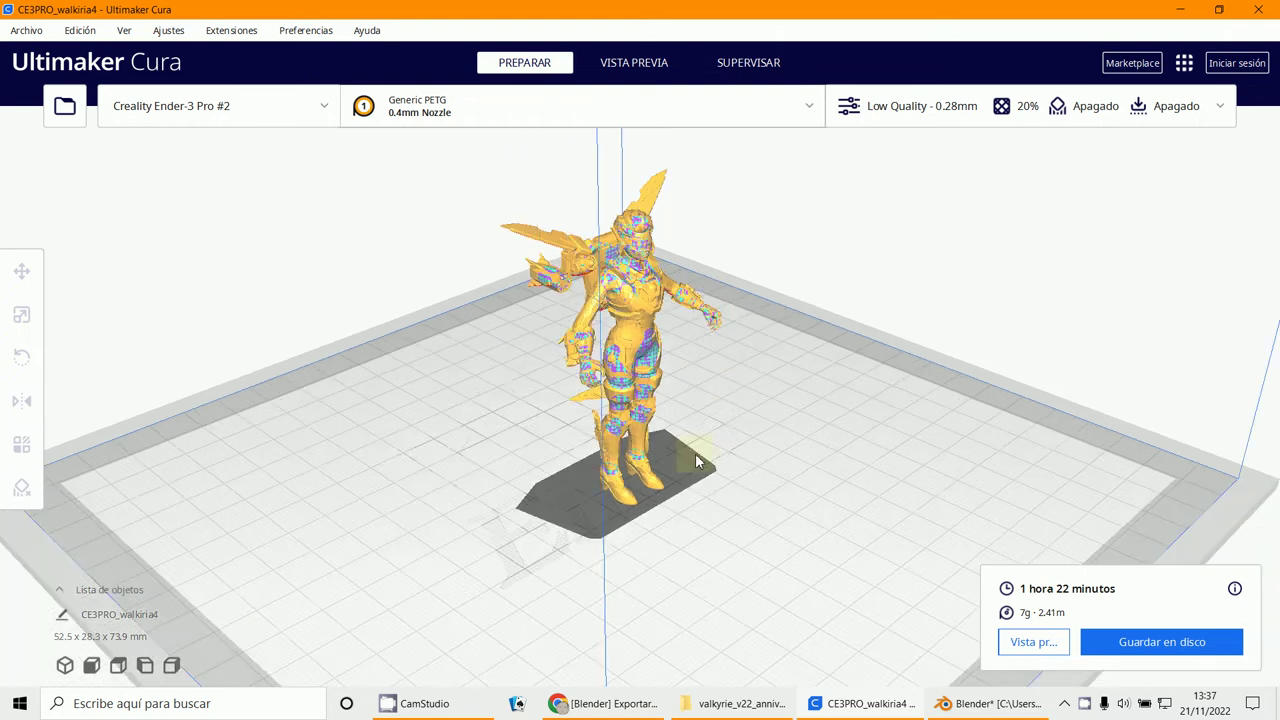
pyautogui.moveTo(644, 373); pyautogui.dragTo(658, 320, button='right')
pyautogui.scroll(1, 695, 538)
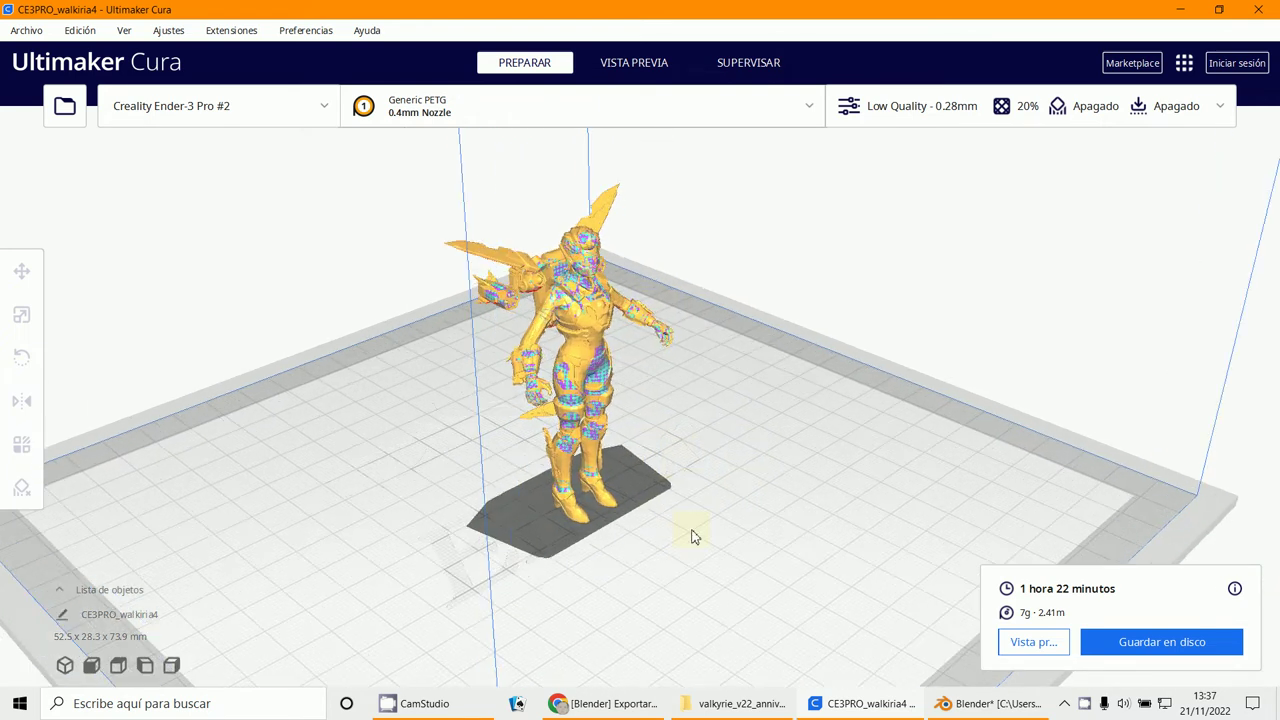
pyautogui.scroll(4, 693, 535)
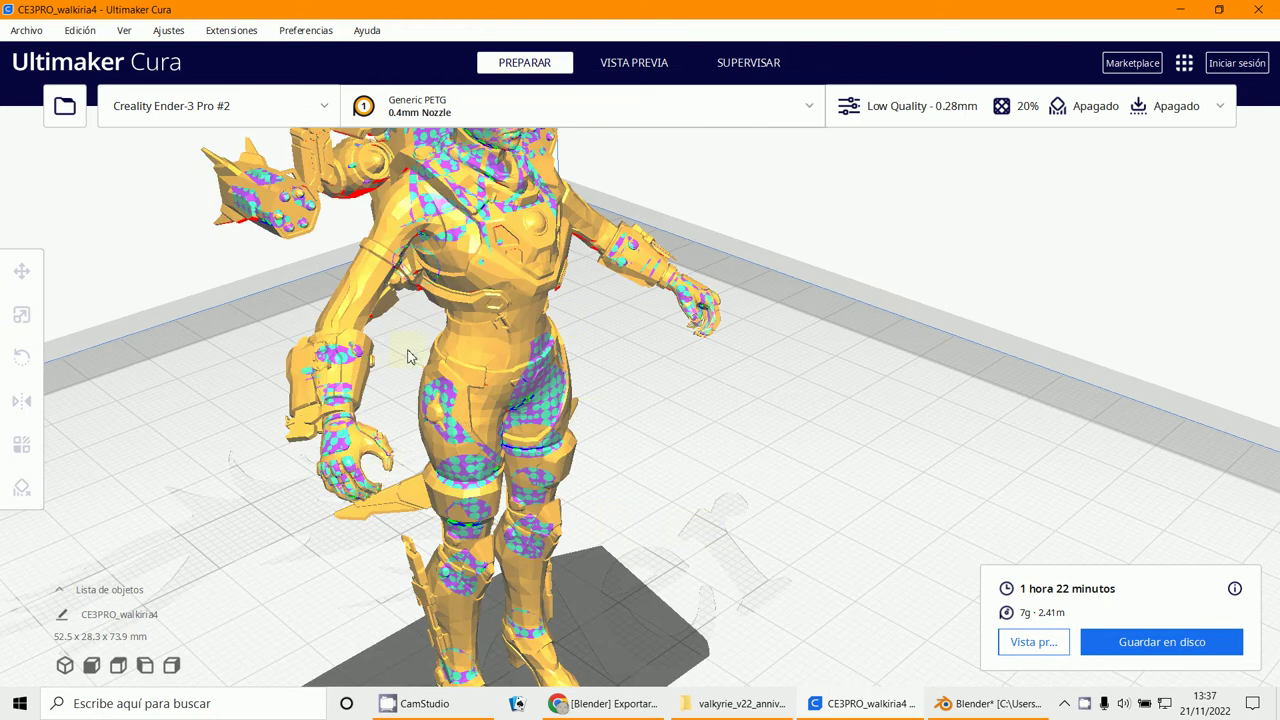
pyautogui.scroll(3, 480, 394)
pyautogui.moveTo(330, 462); pyautogui.dragTo(636, 470, button='right')
pyautogui.scroll(3, 636, 470)
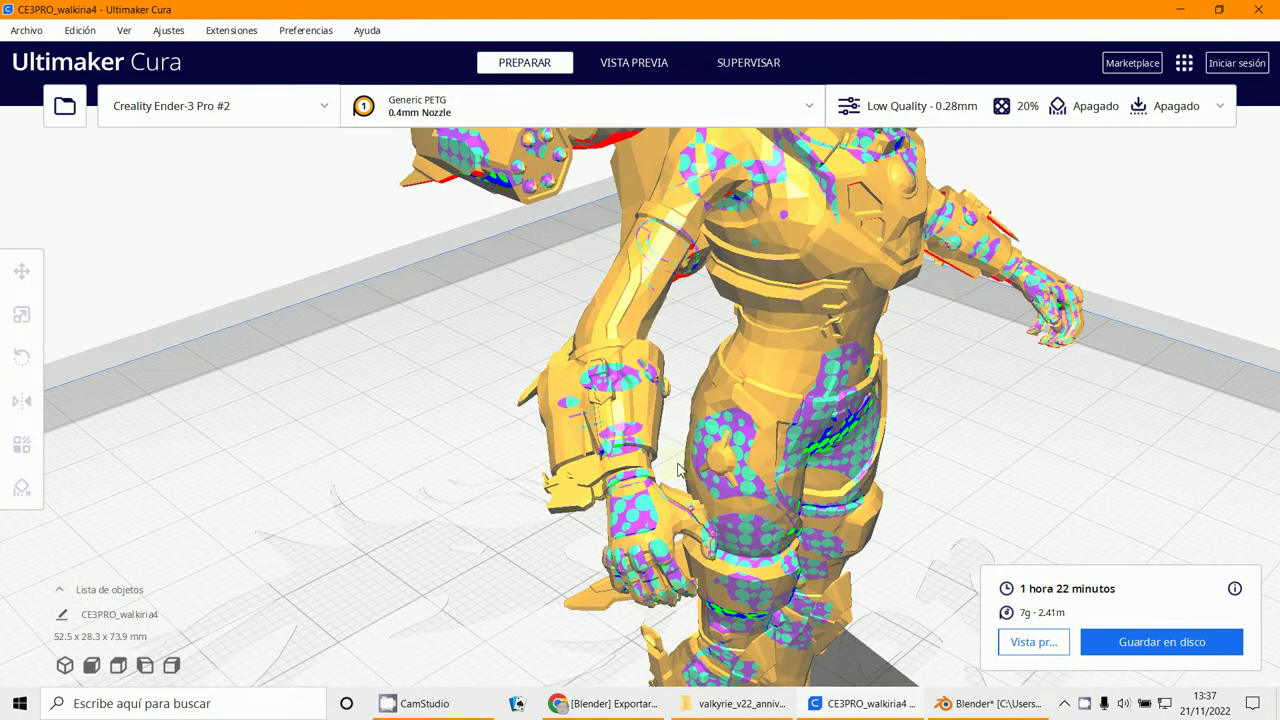
# Examine the error areas on the figure's legs, knees and ankles from the front and back in the slicer
pyautogui.scroll(-4, 668, 411)
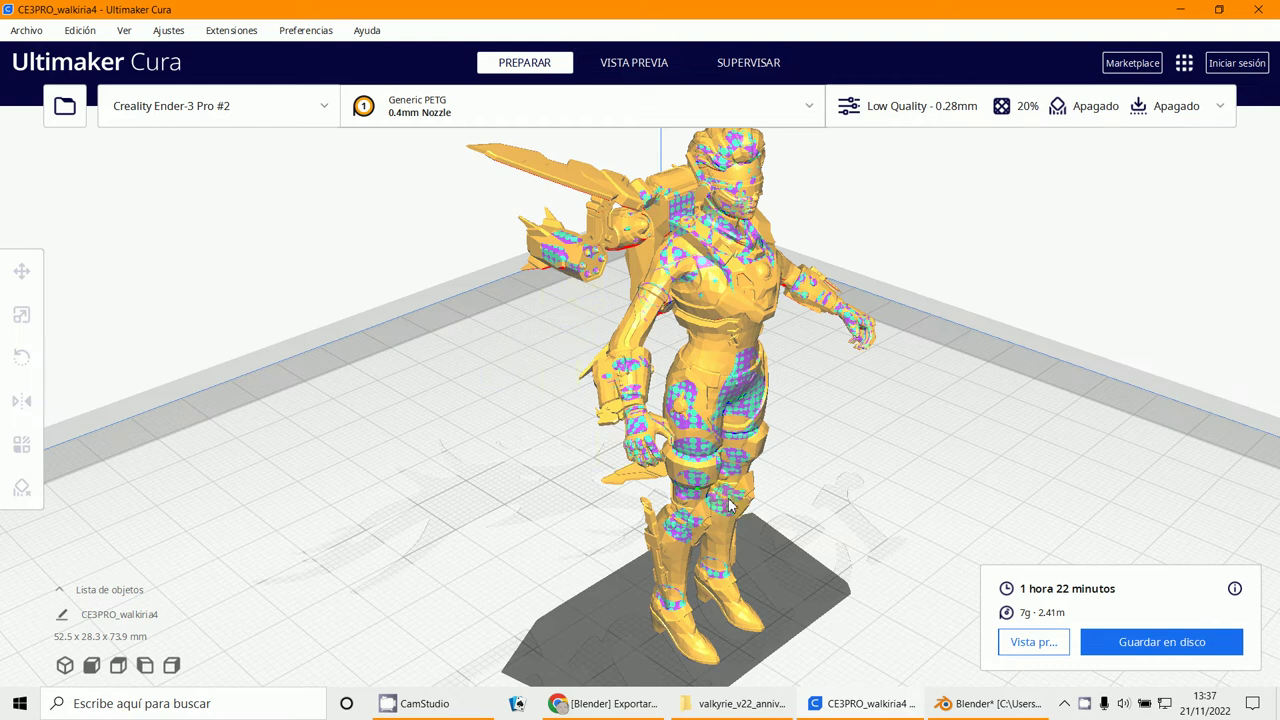
pyautogui.scroll(-1, 729, 505)
pyautogui.moveTo(749, 528); pyautogui.dragTo(734, 475, button='middle')
pyautogui.moveTo(734, 475); pyautogui.dragTo(455, 461, button='right')
pyautogui.scroll(2, 455, 461)
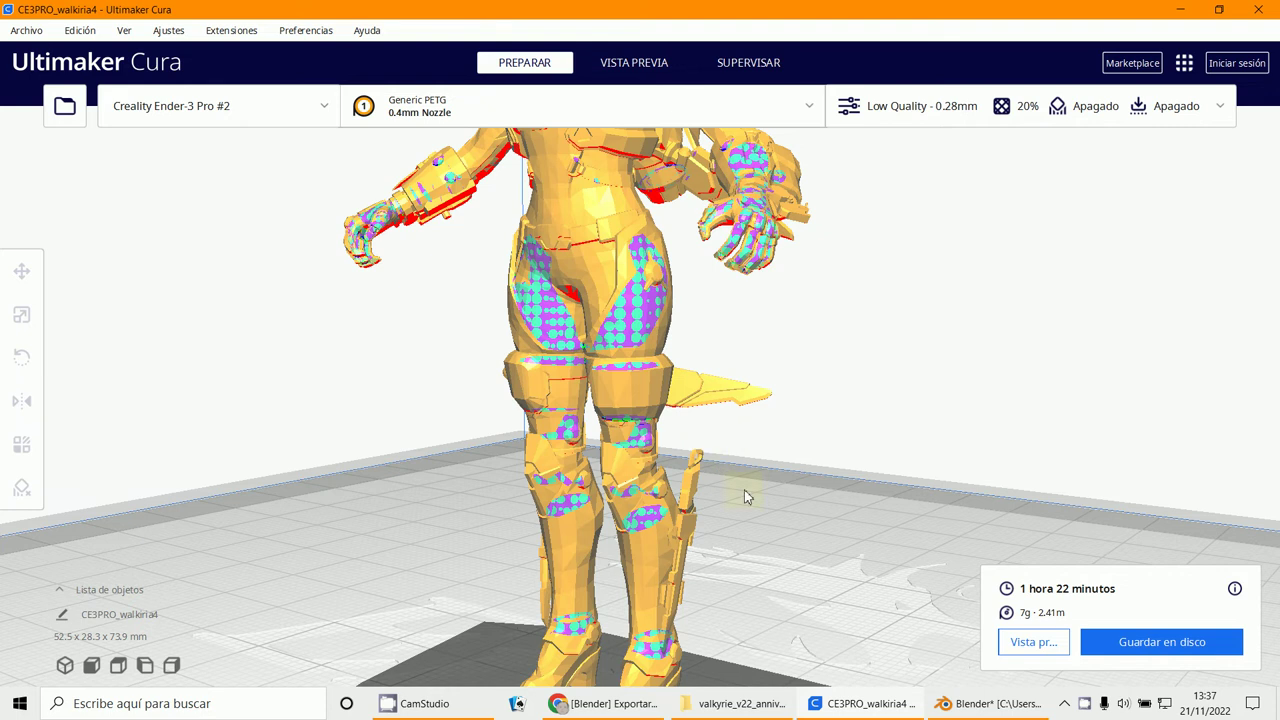
pyautogui.scroll(-3, 738, 431)
pyautogui.moveTo(738, 431); pyautogui.dragTo(621, 527, button='right')
pyautogui.scroll(3, 404, 521)
pyautogui.scroll(-5, 798, 551)
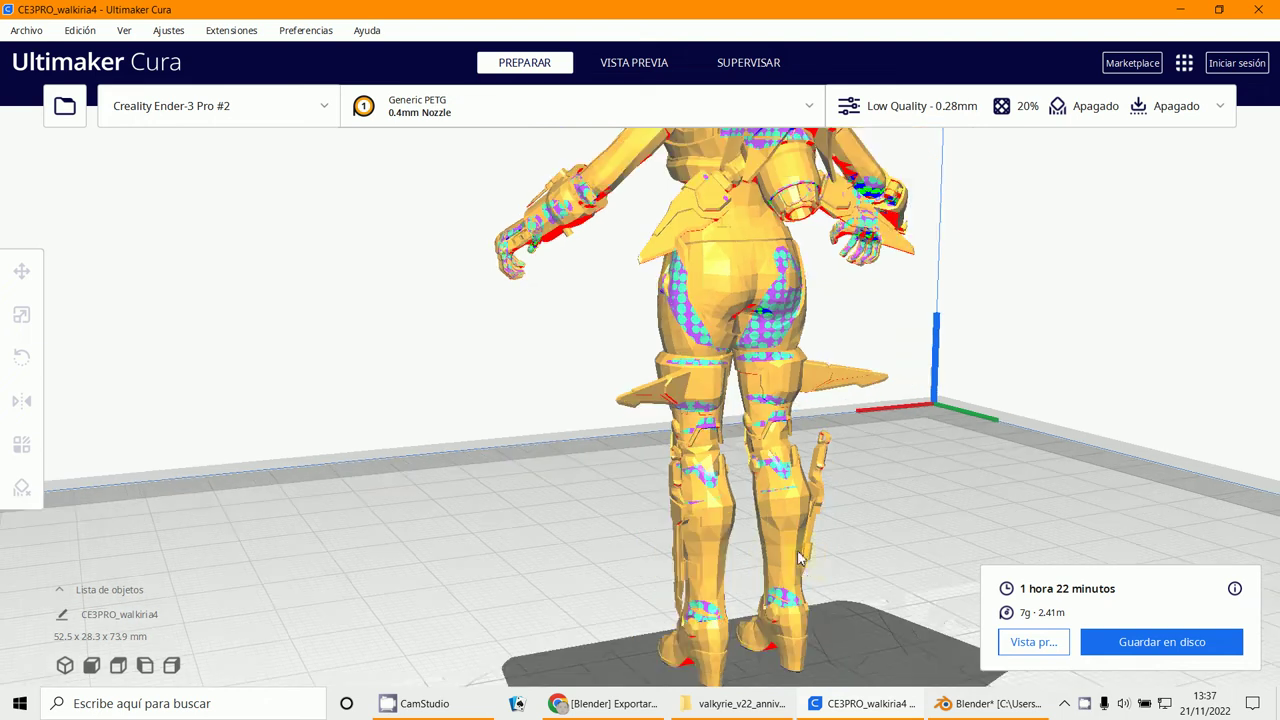
pyautogui.scroll(4, 808, 563)
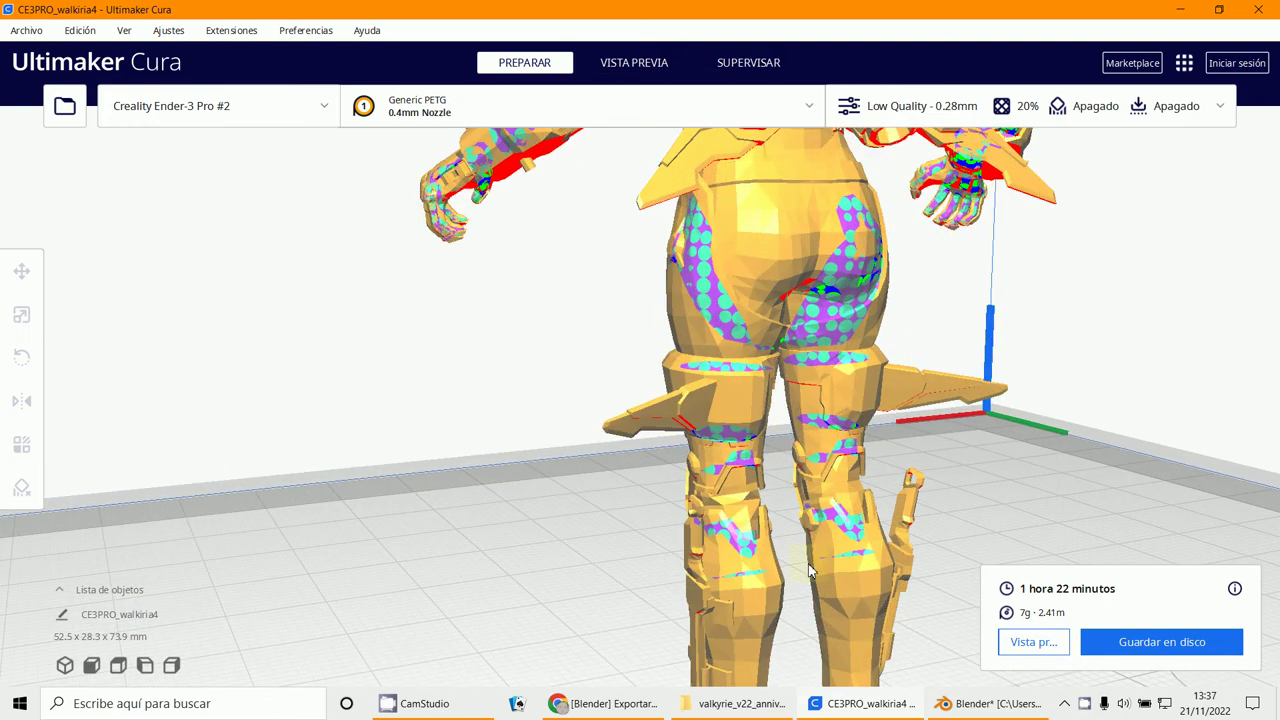
pyautogui.scroll(-2, 815, 571)
pyautogui.moveTo(815, 568); pyautogui.dragTo(1036, 592, button='right')
# Switch to Blender, separate the linked right boot from the body mesh into its own object and reveal the hidden lower leg
pyautogui.click(998, 704)
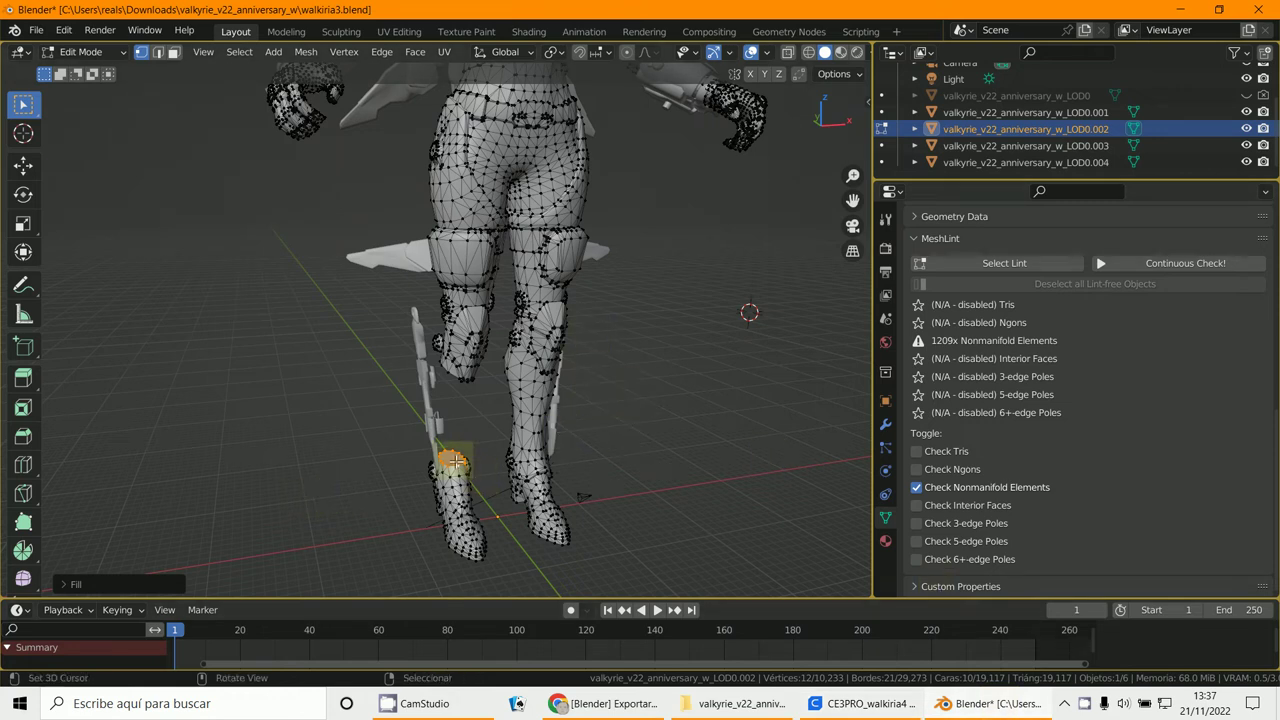
pyautogui.click(467, 503)
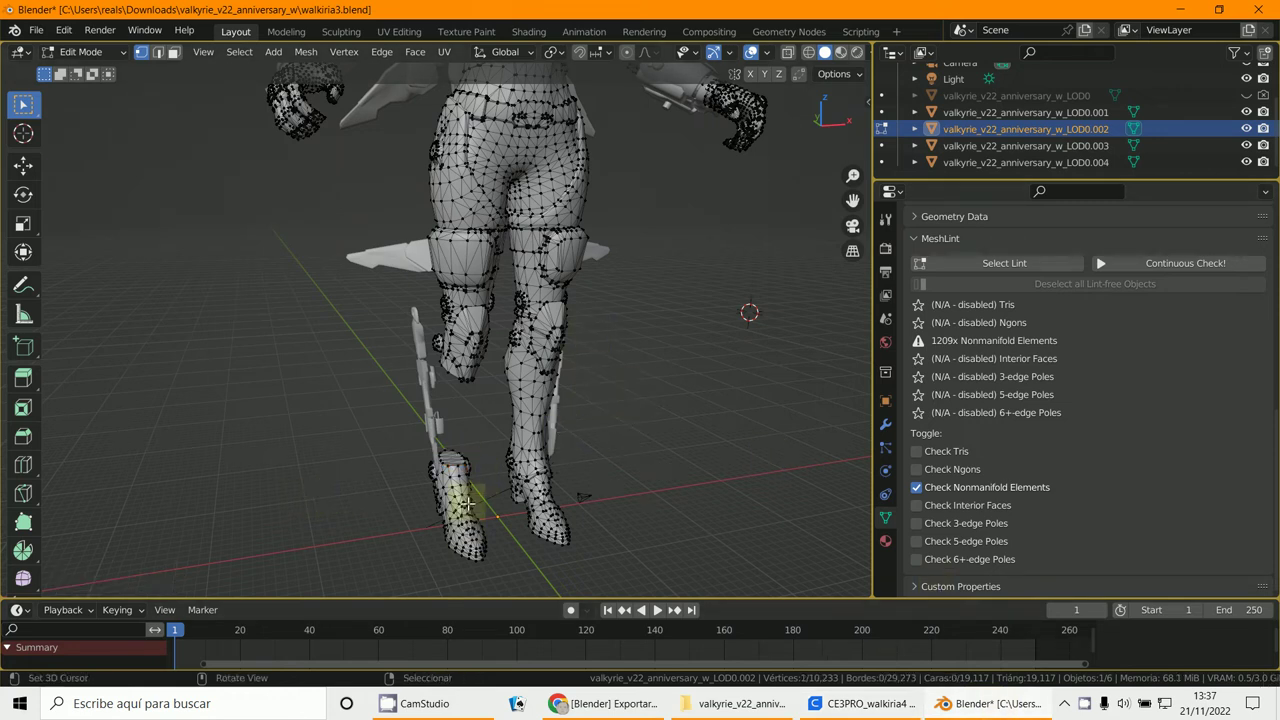
pyautogui.hotkey('ctrl', 'l')
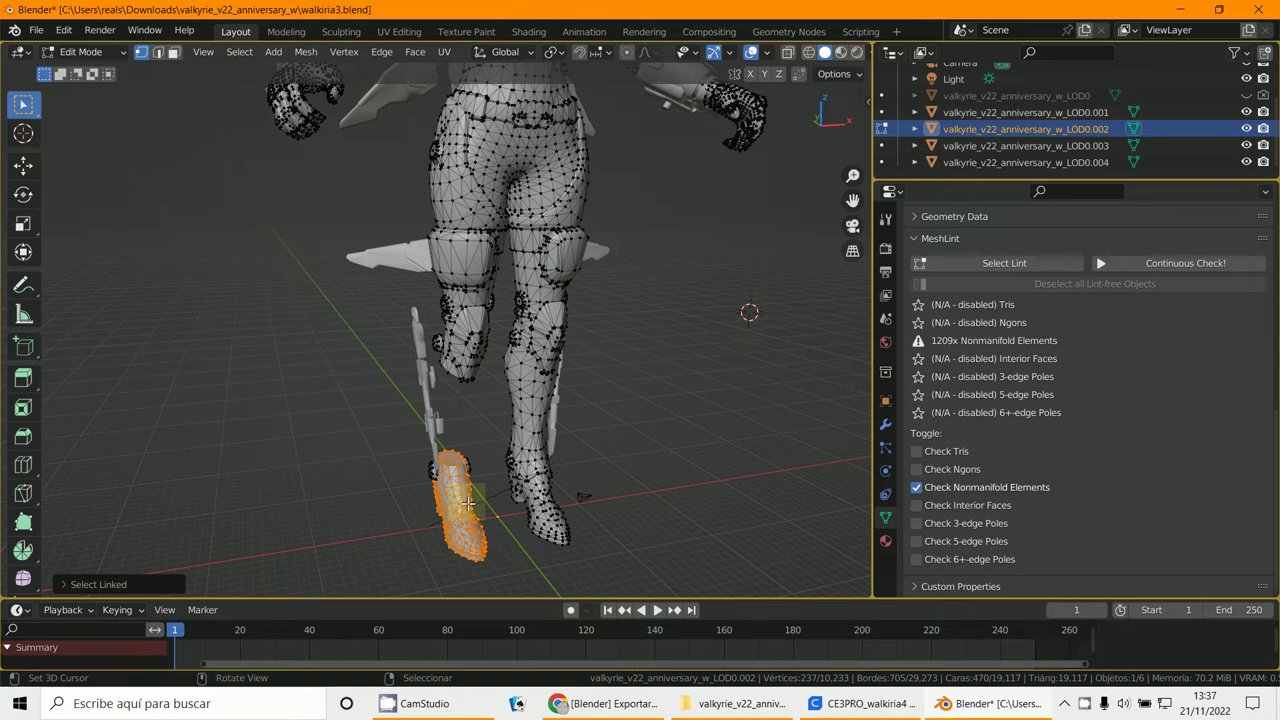
pyautogui.press('p')
pyautogui.click(468, 503)
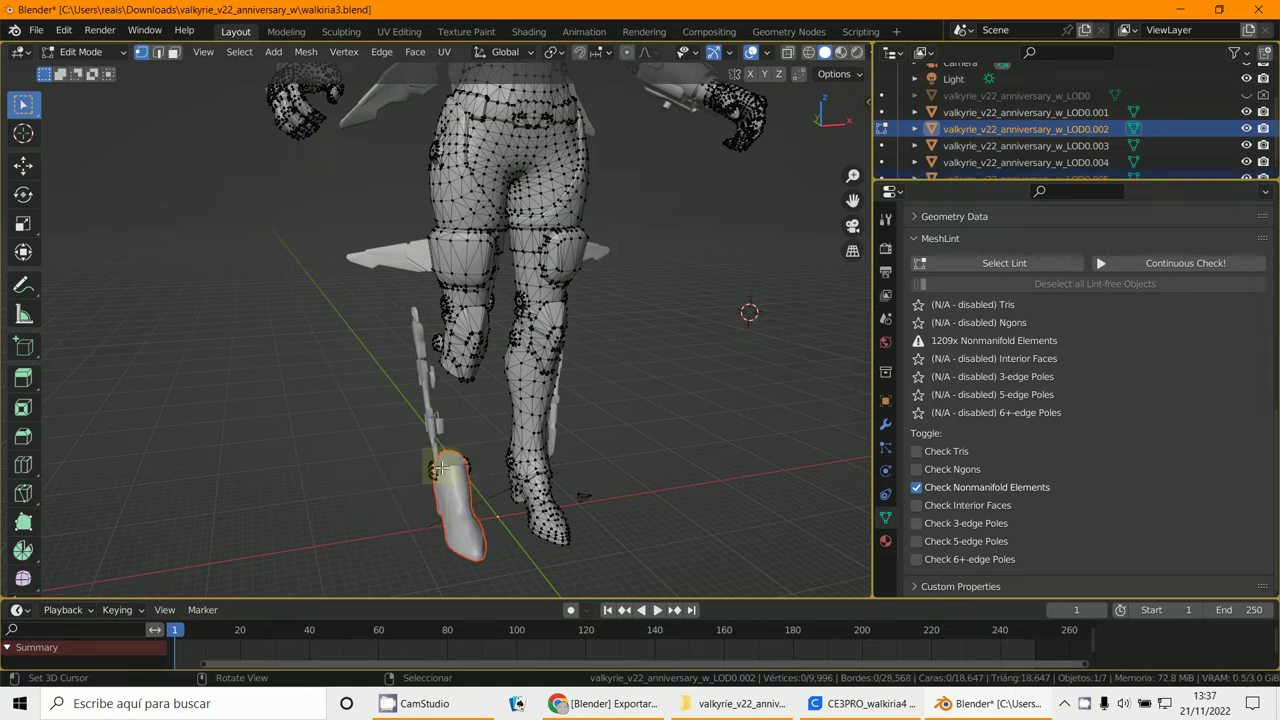
pyautogui.hotkey('alt', 'h')
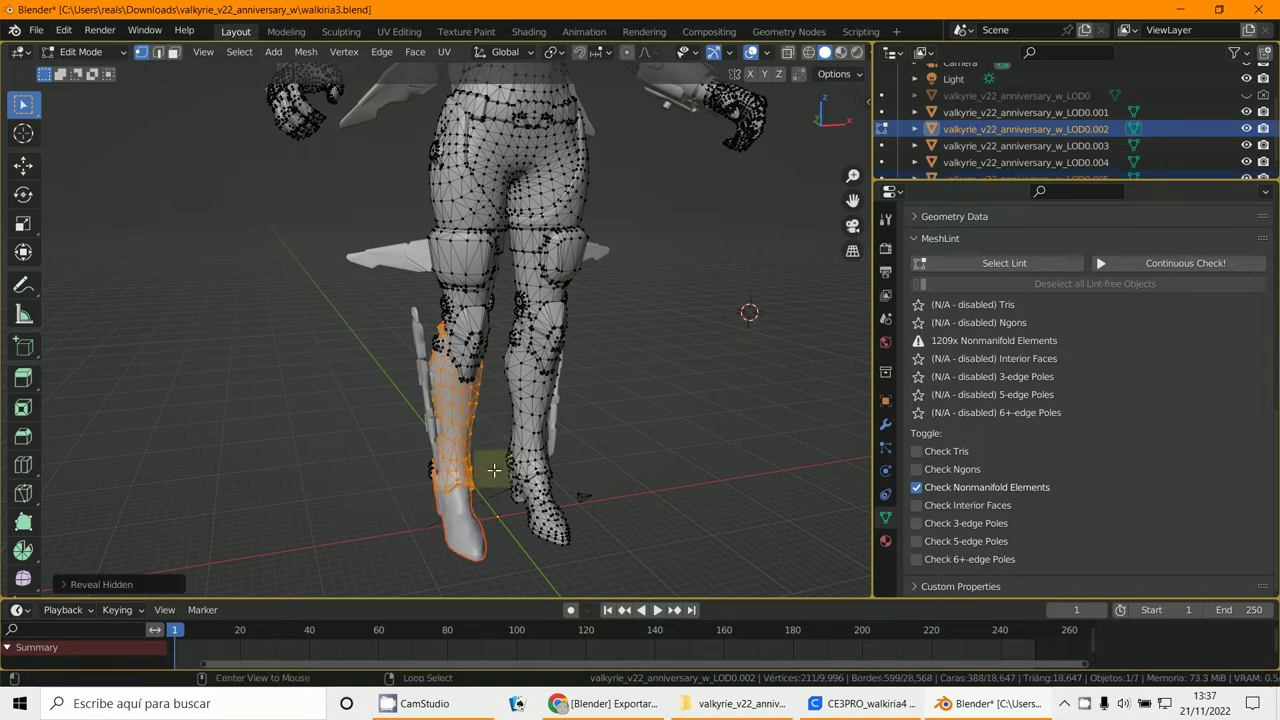
# In Object Mode, merge the body mesh and the separated boot with Bool Tool's Auto Boolean Union, keeping the boot active
pyautogui.click(96, 53)
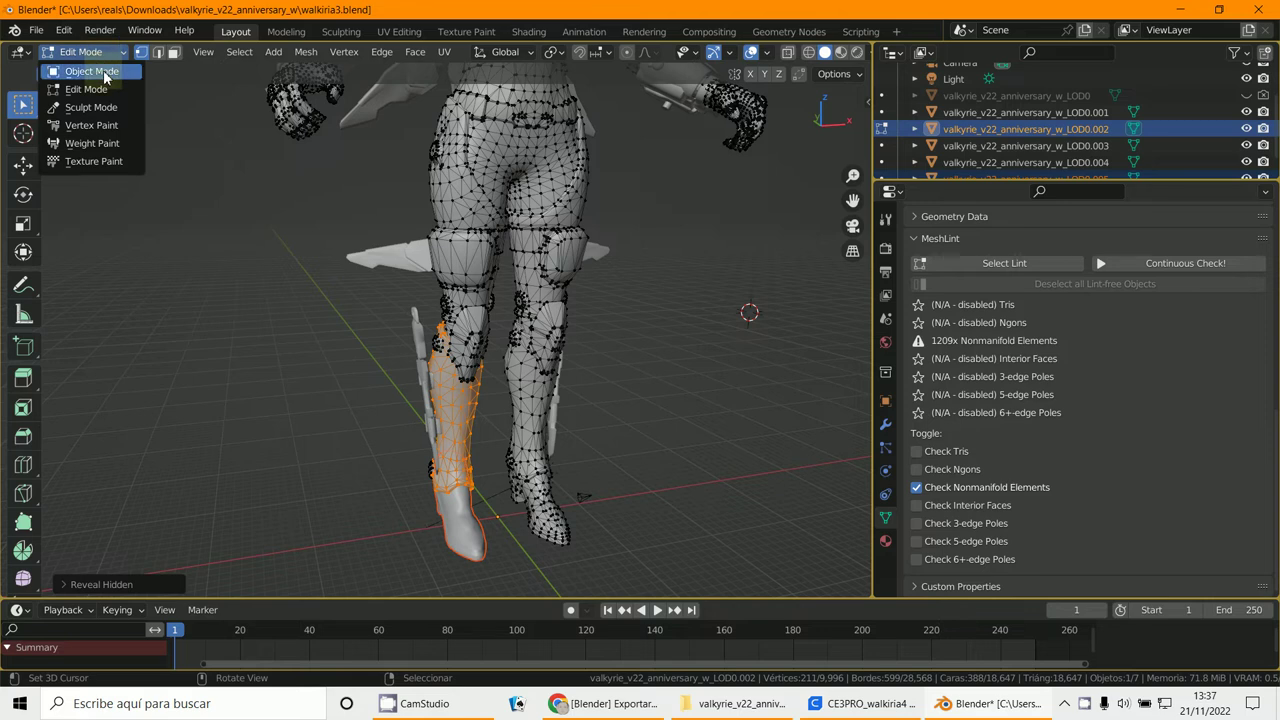
pyautogui.click(92, 71)
pyautogui.moveTo(475, 436); pyautogui.dragTo(540, 372, button='middle')
pyautogui.click(556, 374)
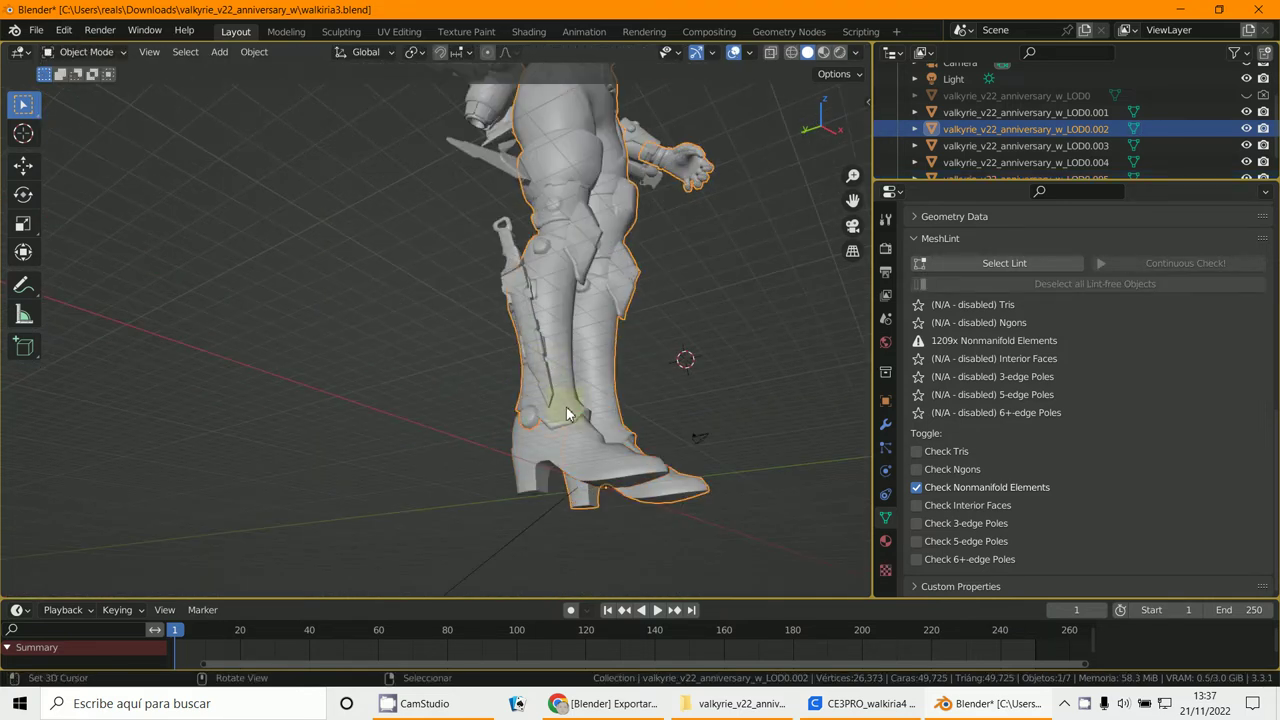
pyautogui.keyDown('shift'); pyautogui.click(585, 461); pyautogui.keyUp('shift')
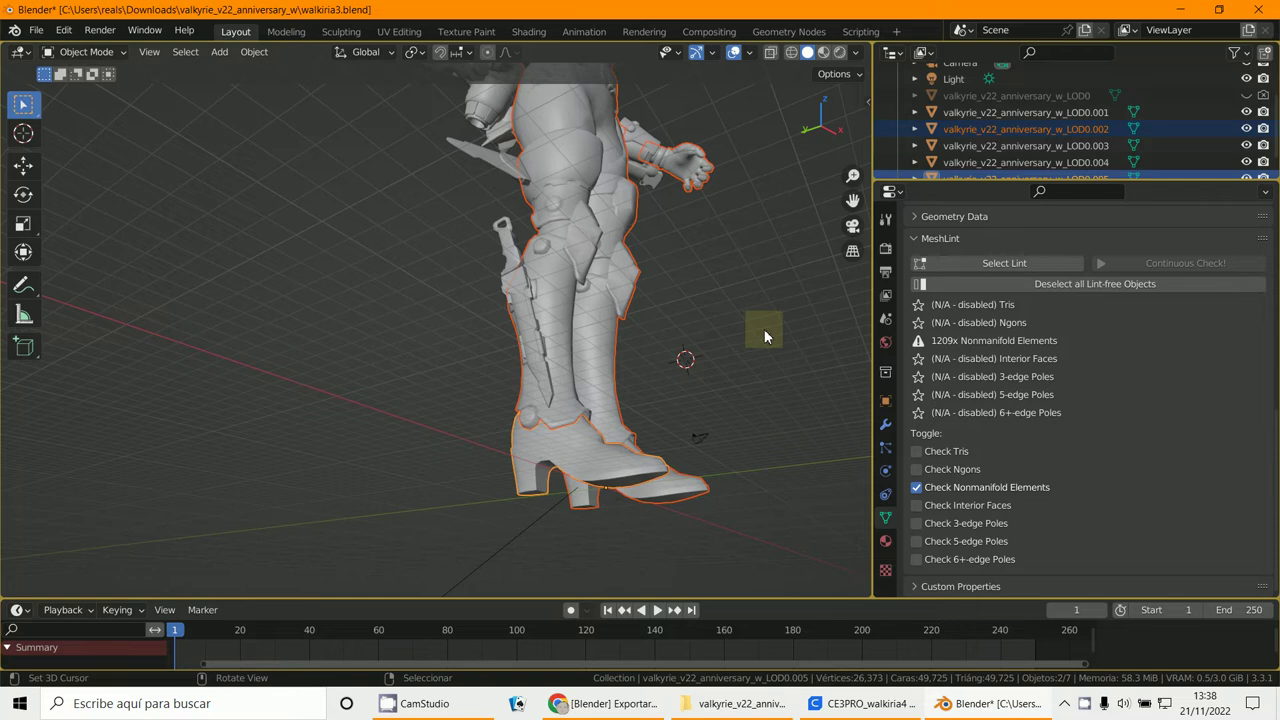
pyautogui.press('n')
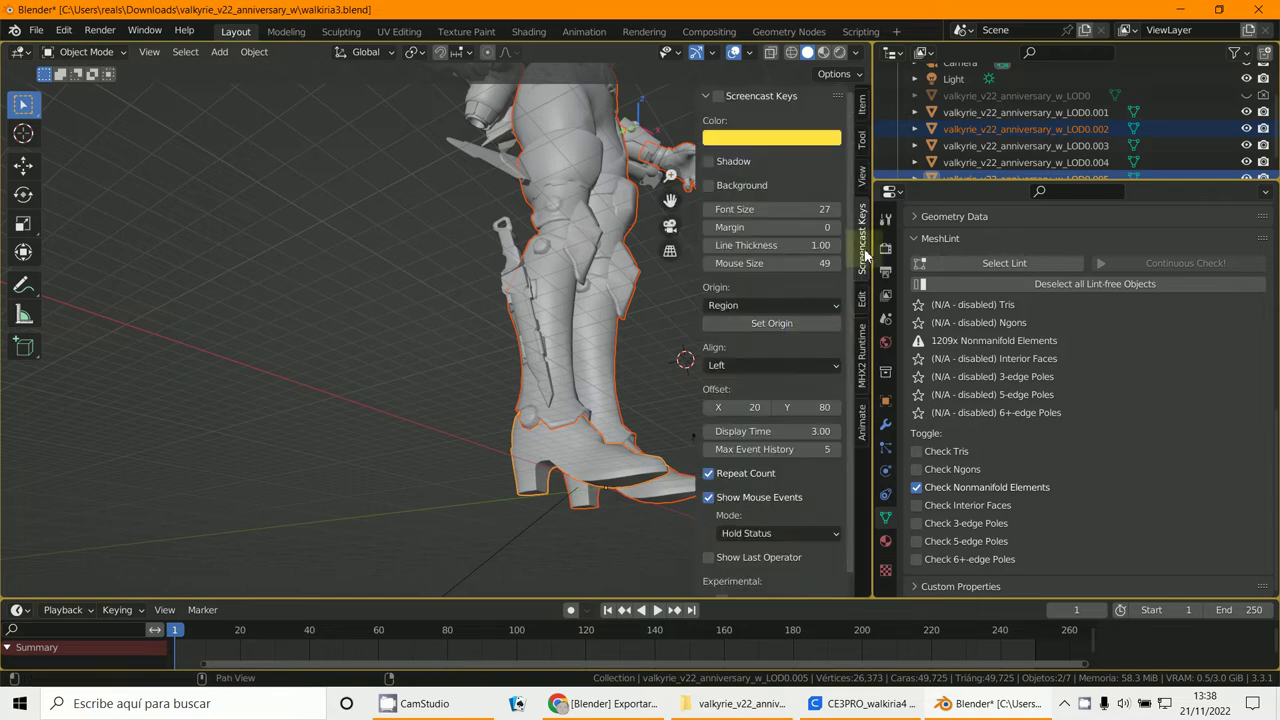
pyautogui.click(864, 305)
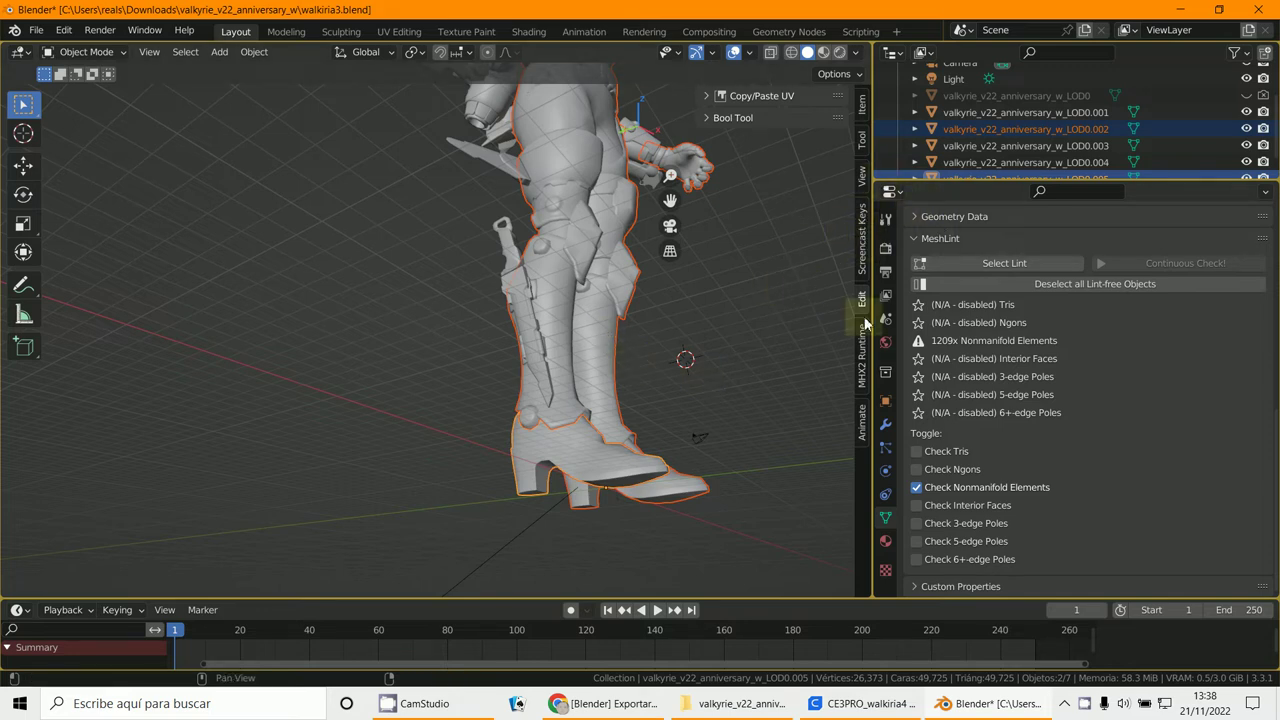
pyautogui.click(738, 125)
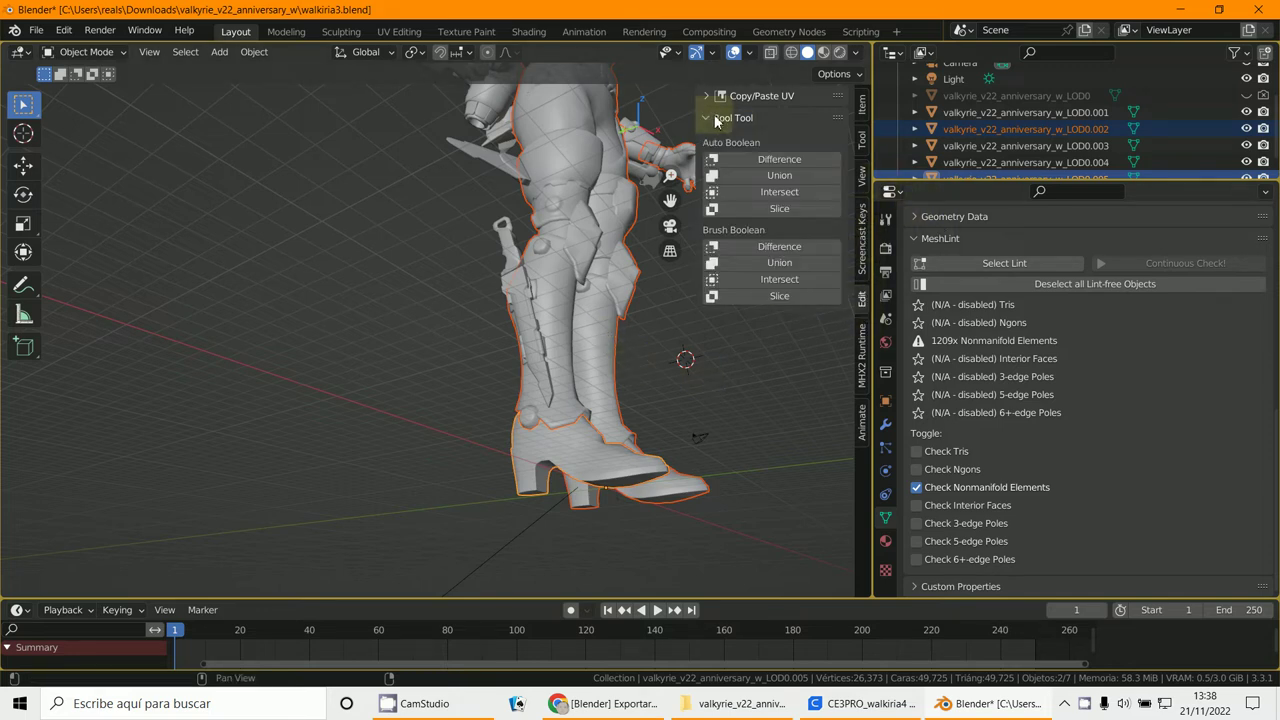
pyautogui.click(788, 177)
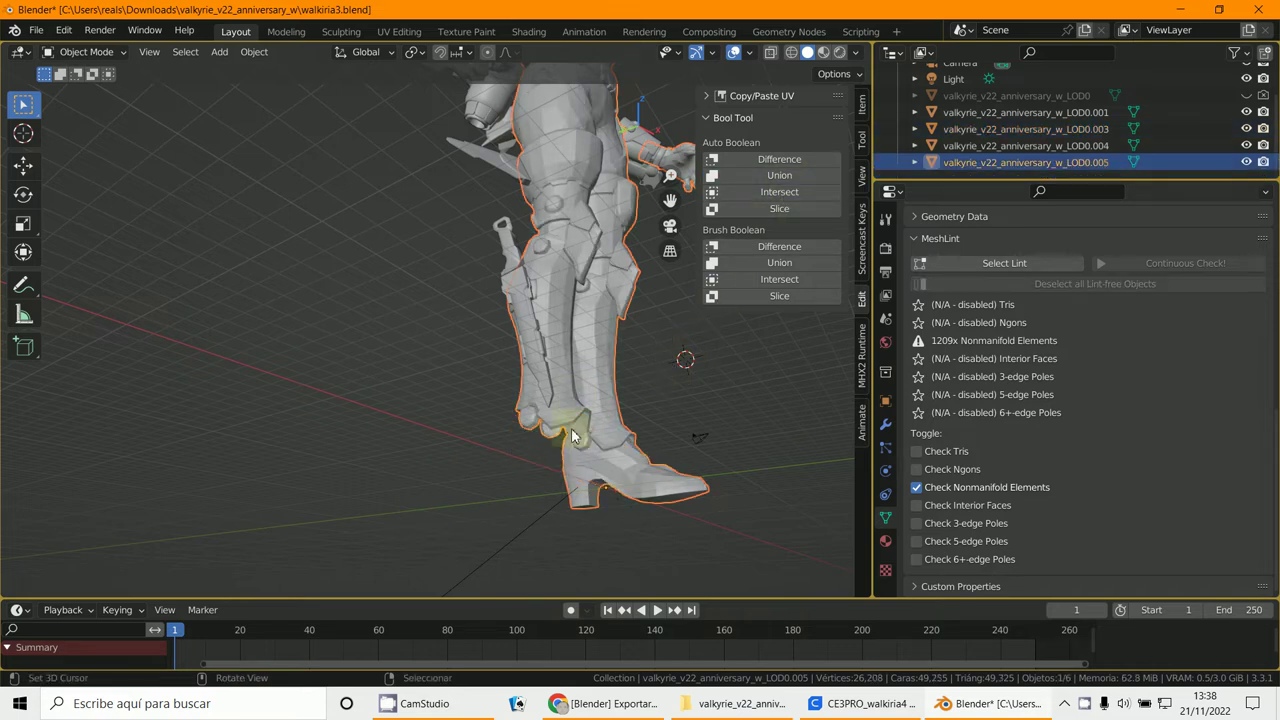
# Inspect the union result around the figure's right ankle and both lower legs
pyautogui.scroll(4, 662, 422)
pyautogui.moveTo(669, 428); pyautogui.dragTo(572, 354, button='middle')
pyautogui.scroll(-5, 600, 247)
pyautogui.moveTo(588, 268); pyautogui.dragTo(496, 357, button='middle')
pyautogui.scroll(2, 534, 370)
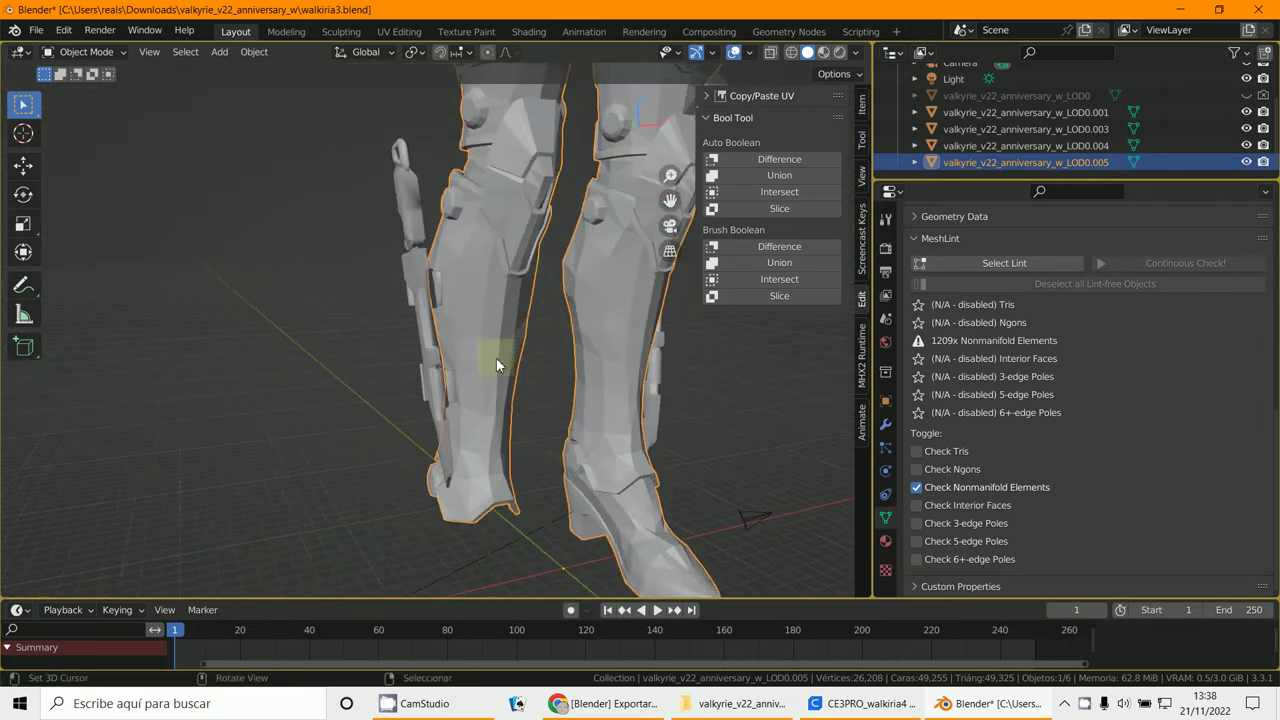
pyautogui.scroll(-4, 490, 377)
pyautogui.scroll(2, 489, 378)
pyautogui.scroll(2, 471, 324)
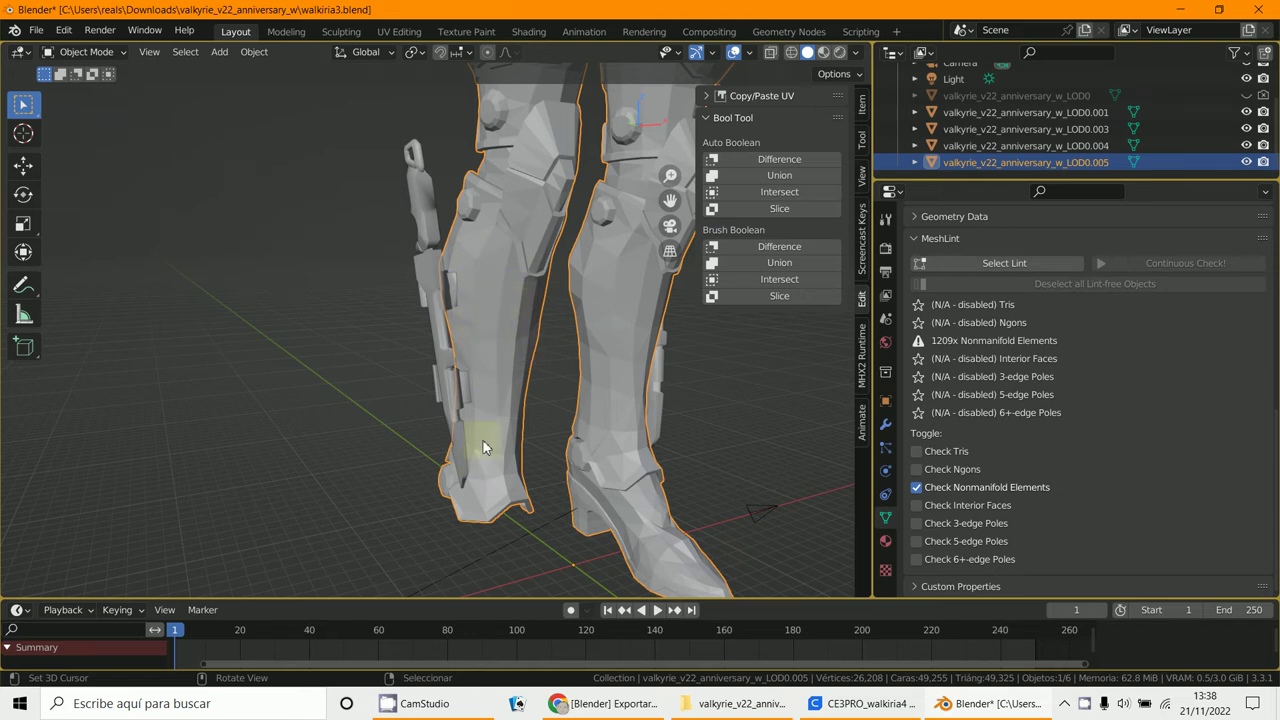
pyautogui.moveTo(483, 447); pyautogui.dragTo(615, 402, button='middle')
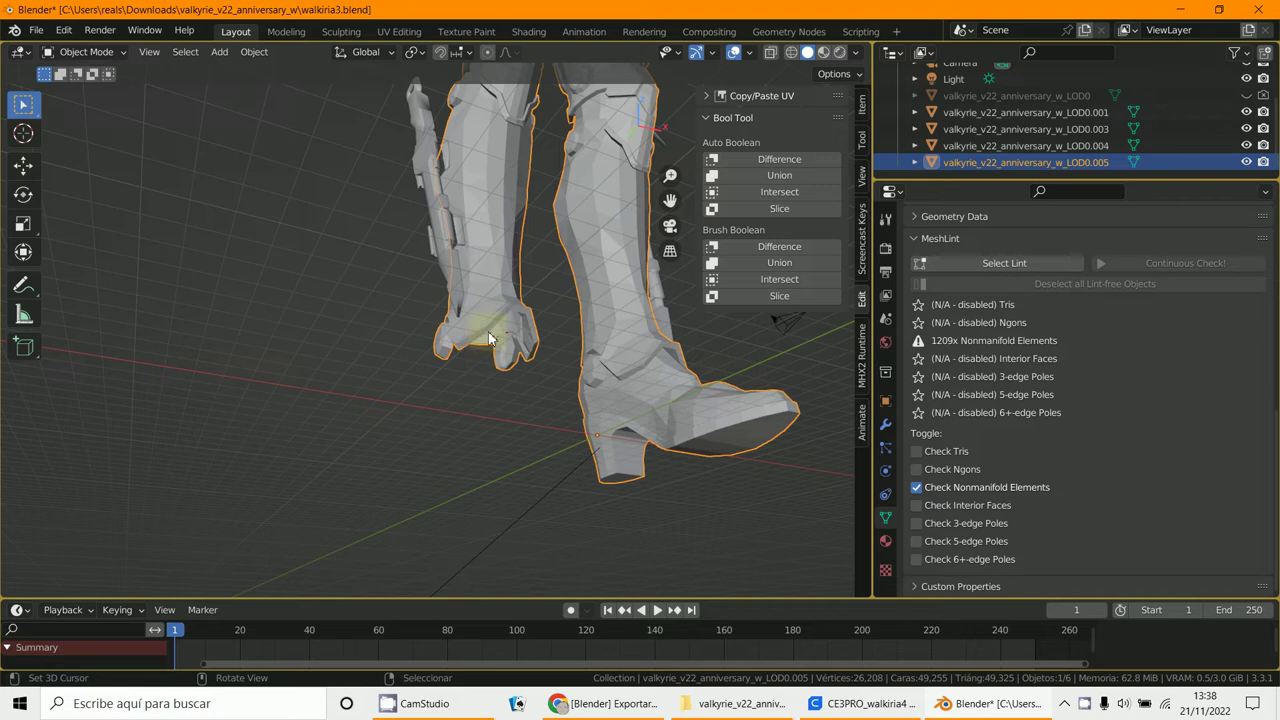
# Inspect the whole merged figure, then its upper body from the front
pyautogui.scroll(-4, 499, 350)
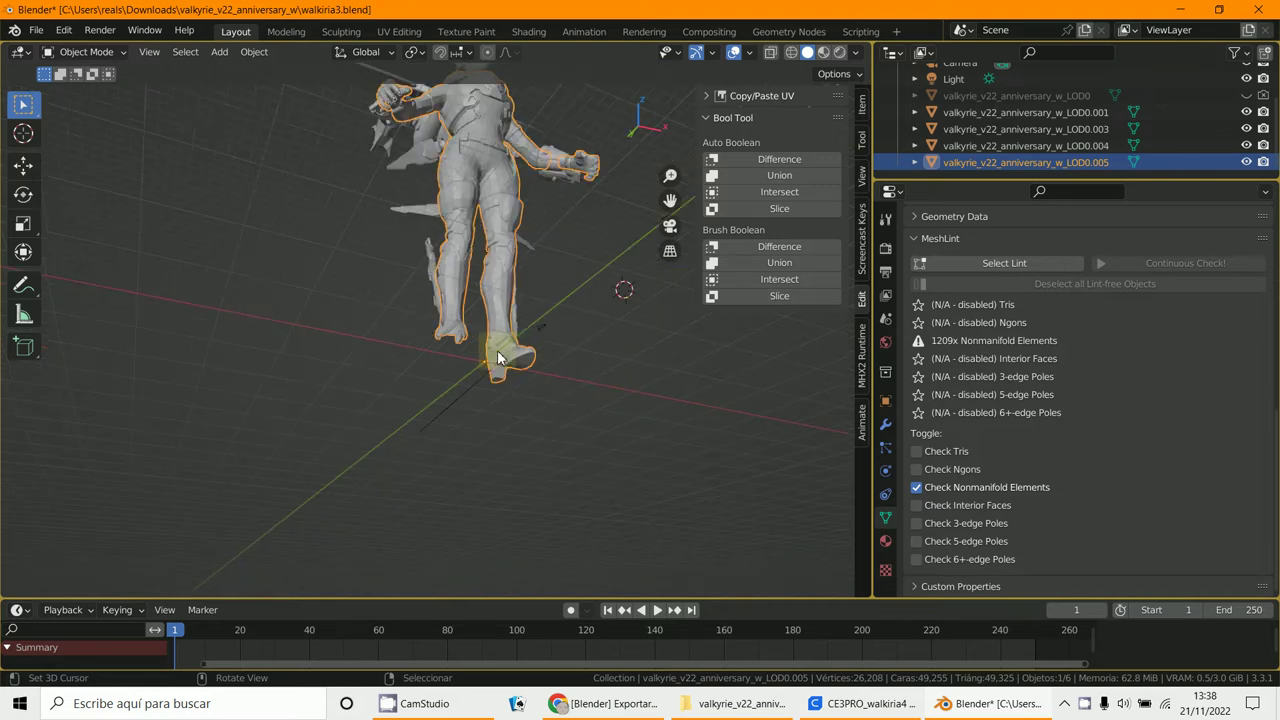
pyautogui.moveTo(499, 350); pyautogui.dragTo(522, 502, button='middle')
pyautogui.scroll(-1, 521, 482)
pyautogui.keyDown('shift'); pyautogui.moveTo(540, 428); pyautogui.dragTo(560, 528, button='middle'); pyautogui.keyUp('shift')
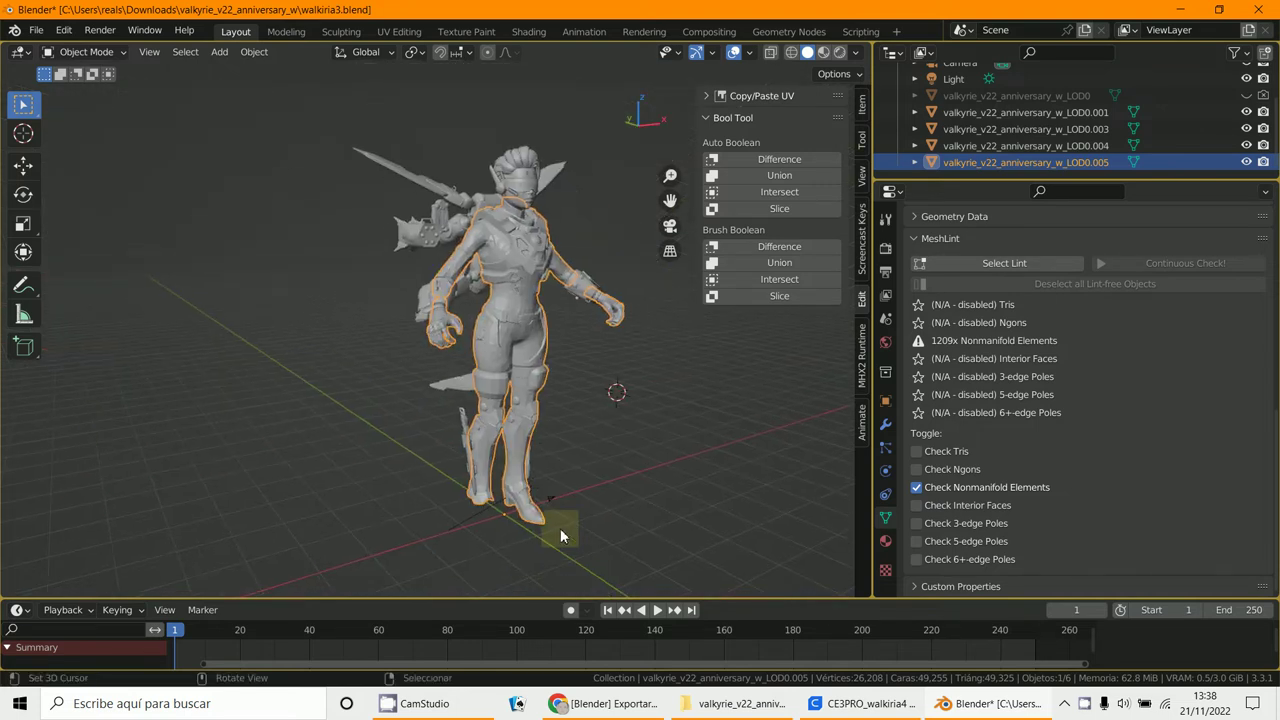
pyautogui.scroll(3, 598, 483)
pyautogui.moveTo(601, 488); pyautogui.dragTo(409, 556, button='middle')
pyautogui.scroll(4, 603, 494)
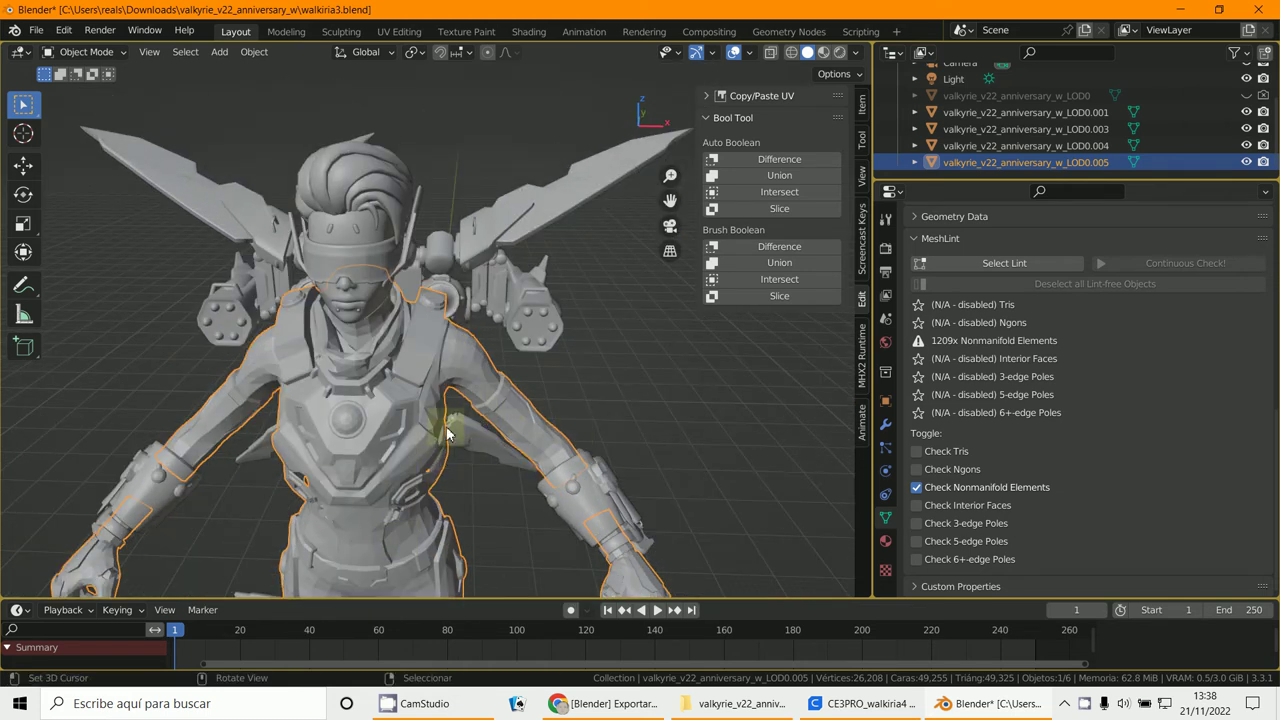
# Join all visible parts of the Valkyrie figure into one object, keeping the original body mesh hidden
pyautogui.keyDown('alt'); pyautogui.moveTo(452, 430); pyautogui.dragTo(516, 430, button='middle'); pyautogui.keyUp('alt')
pyautogui.scroll(5, 452, 453)
pyautogui.scroll(-5, 388, 360)
pyautogui.moveTo(391, 374); pyautogui.dragTo(361, 250, button='middle')
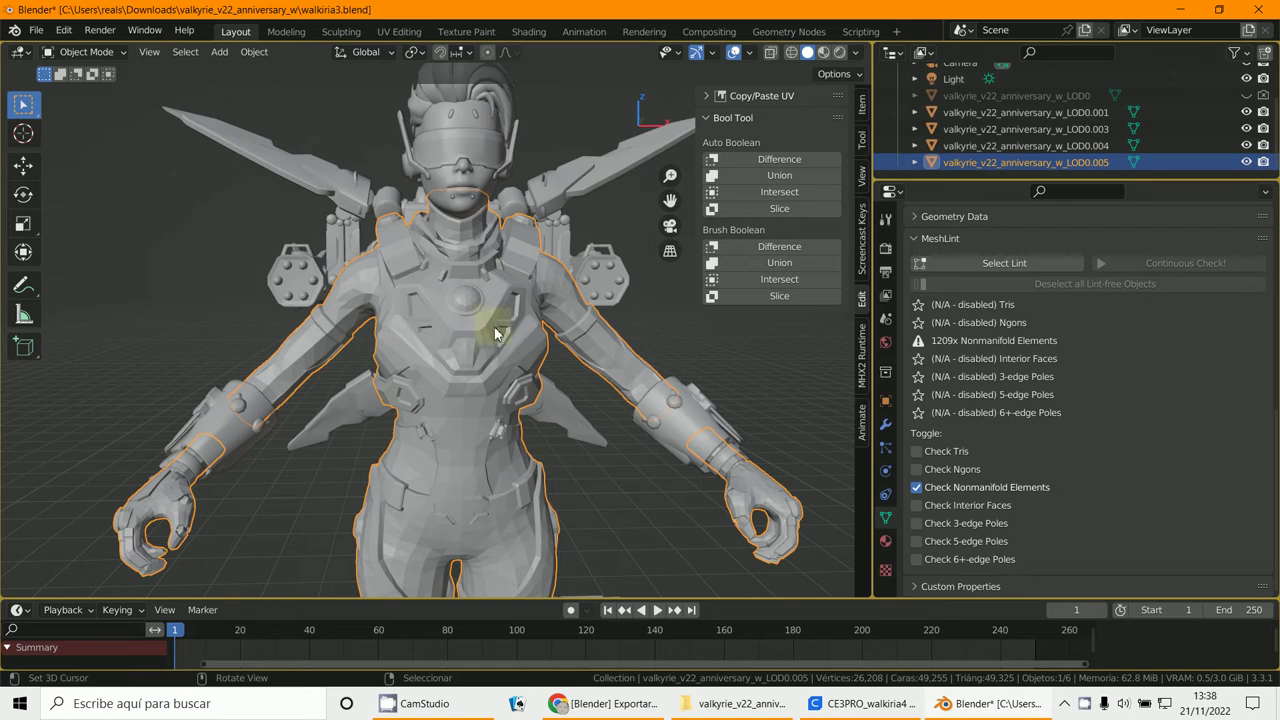
pyautogui.scroll(-5, 374, 275)
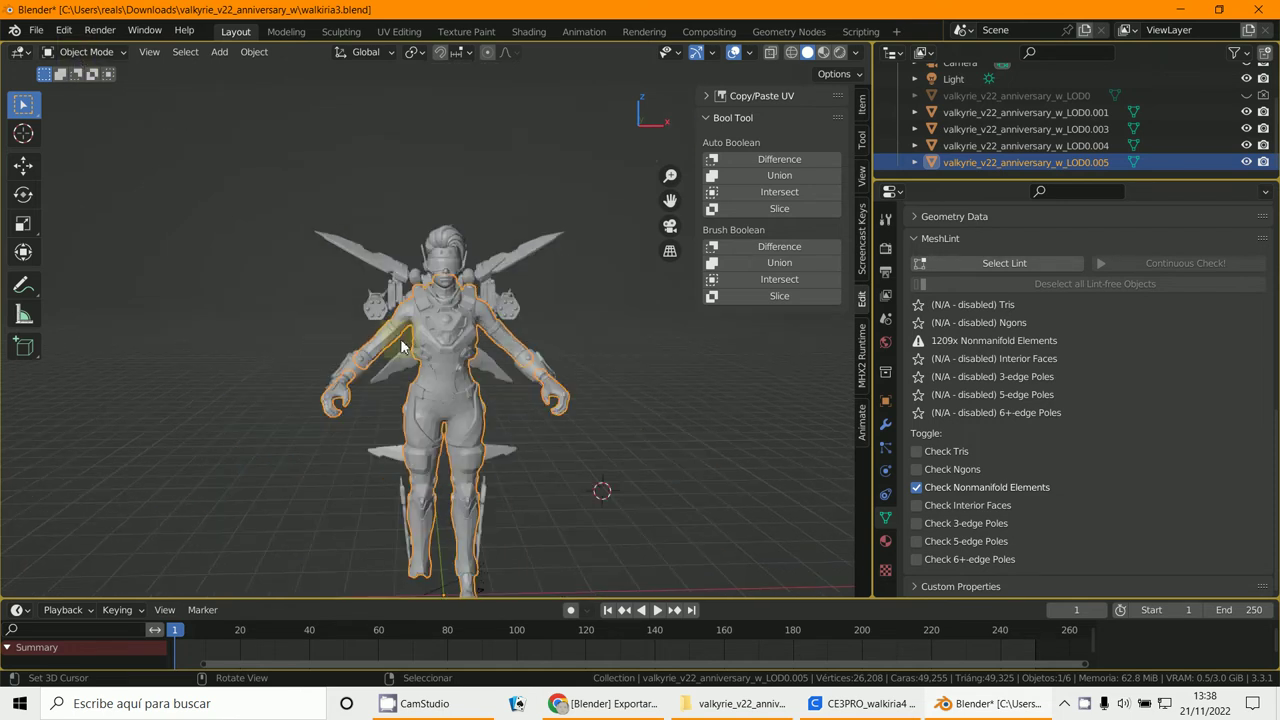
pyautogui.hotkey('alt', 'h')
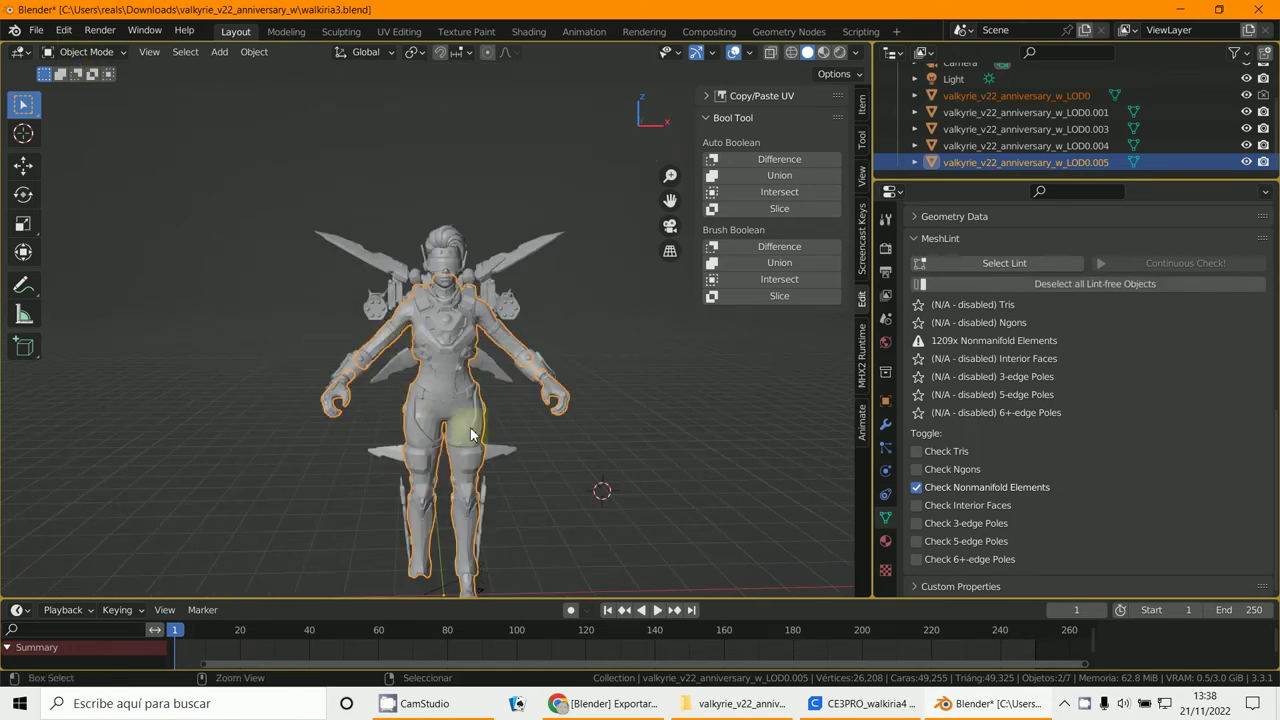
pyautogui.press('h')
pyautogui.press('a')
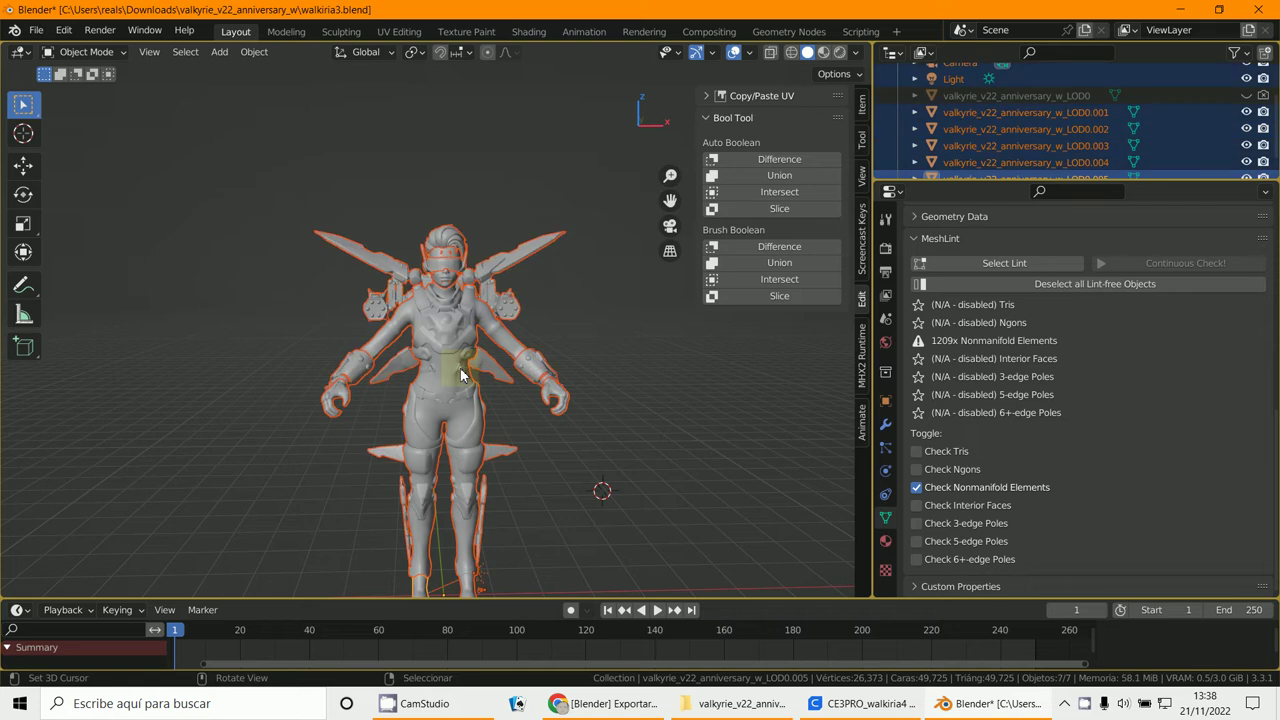
pyautogui.hotkey('ctrl', 'j')
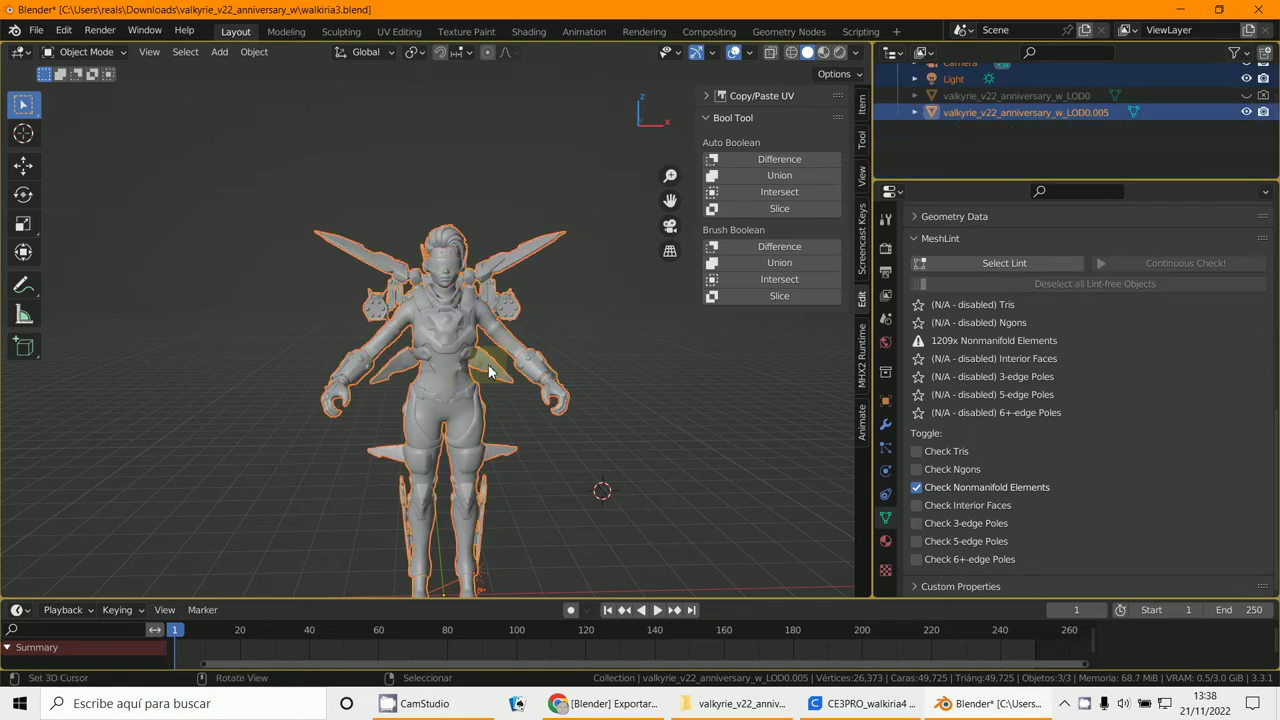
# Switch the joined figure to Sculpt Mode, ready to work around the neck and shoulder straps
pyautogui.scroll(2, 435, 335)
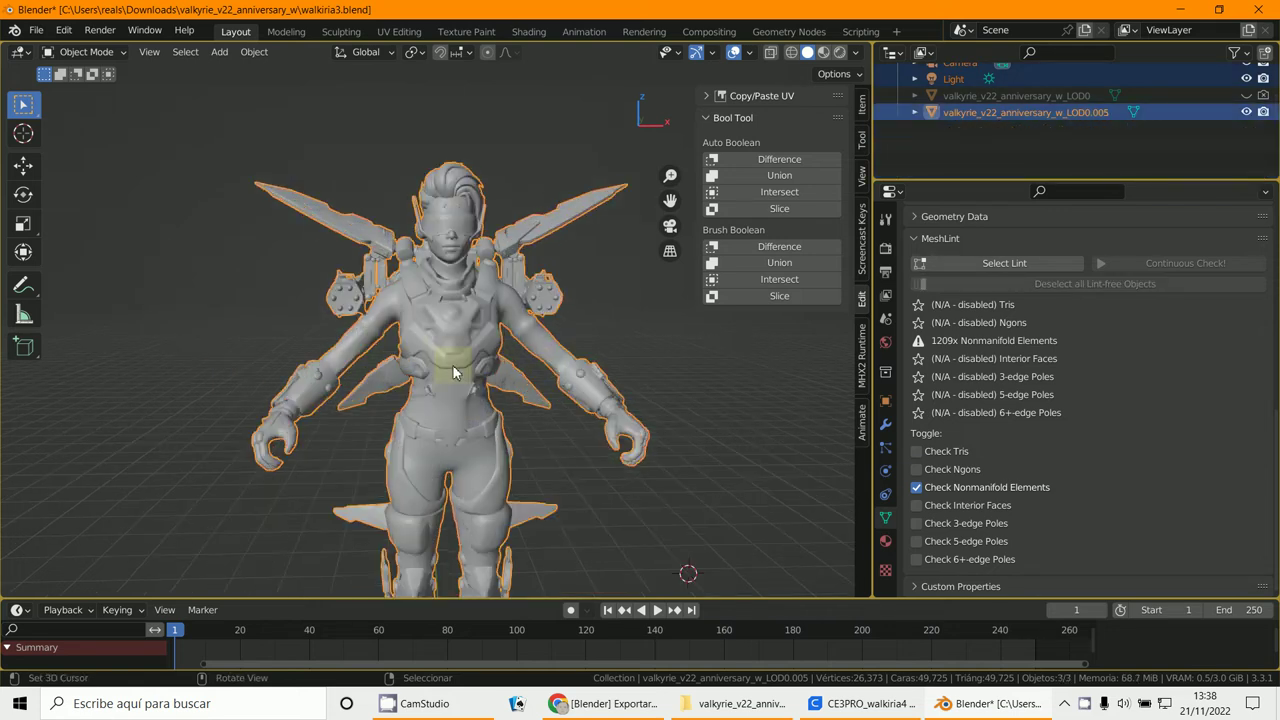
pyautogui.moveTo(414, 366); pyautogui.dragTo(440, 368, button='middle')
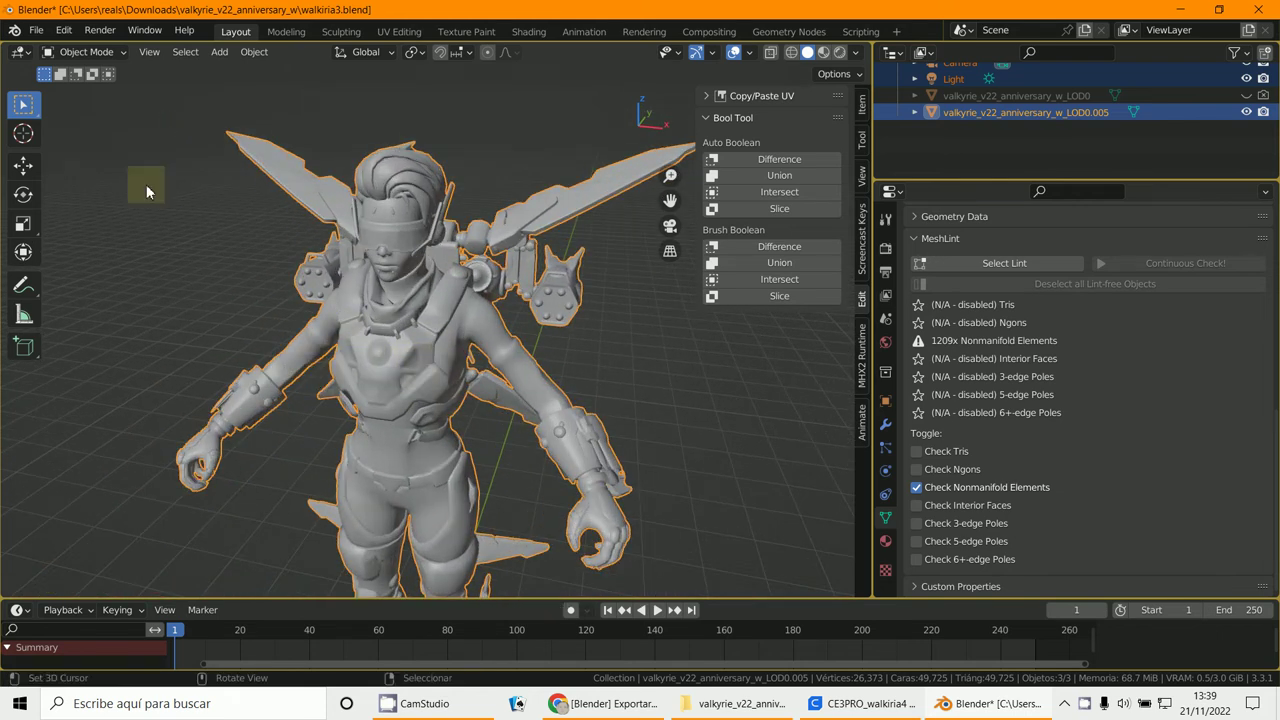
pyautogui.click(85, 52)
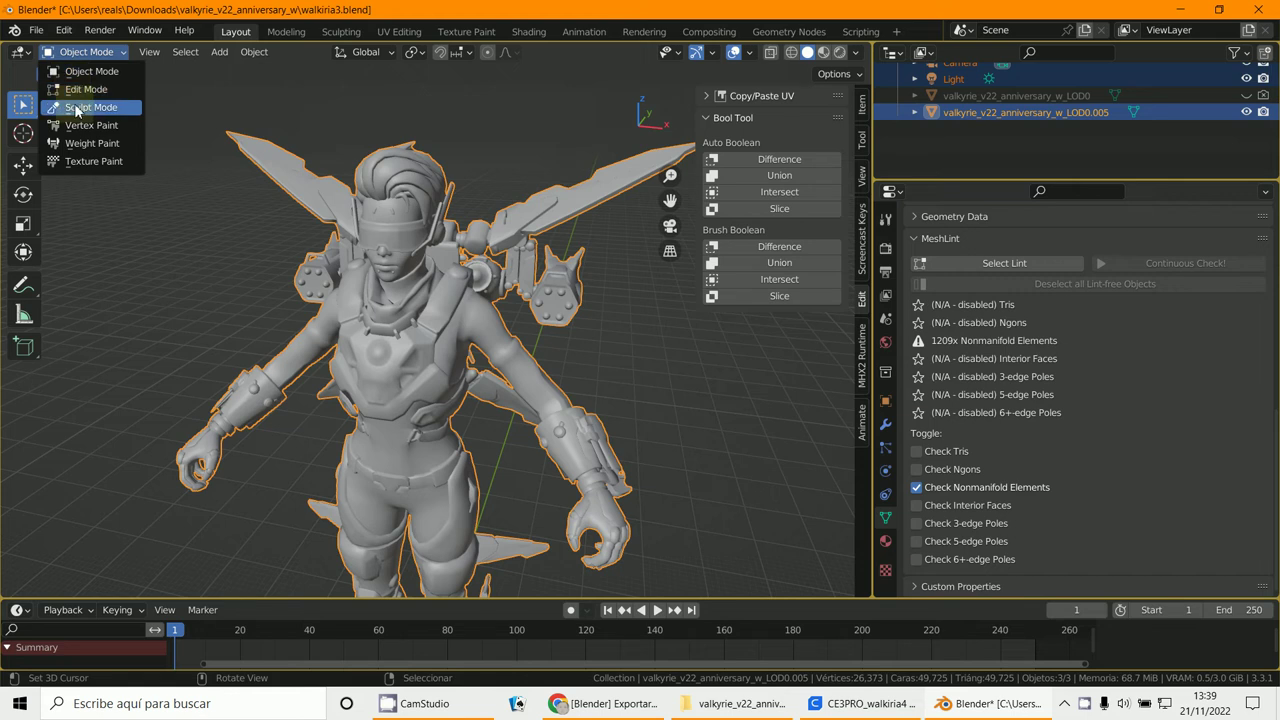
pyautogui.click(91, 107)
pyautogui.scroll(5, 240, 228)
pyautogui.keyDown('shift'); pyautogui.moveTo(395, 238); pyautogui.dragTo(388, 286, button='middle'); pyautogui.keyUp('shift')
pyautogui.scroll(3, 388, 286)
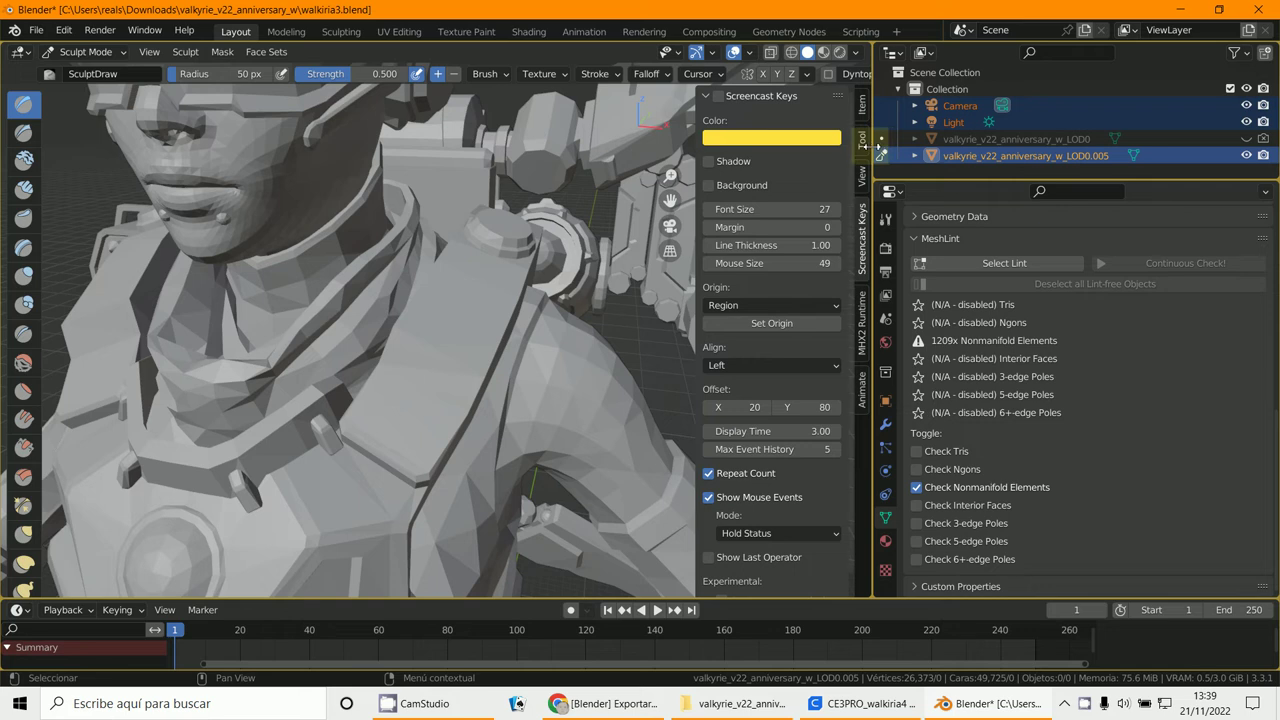
# Enable Dyntopo on the figure, accept the vertex data warning and set the detail size to 1 px
pyautogui.moveTo(879, 147); pyautogui.dragTo(1130, 154)
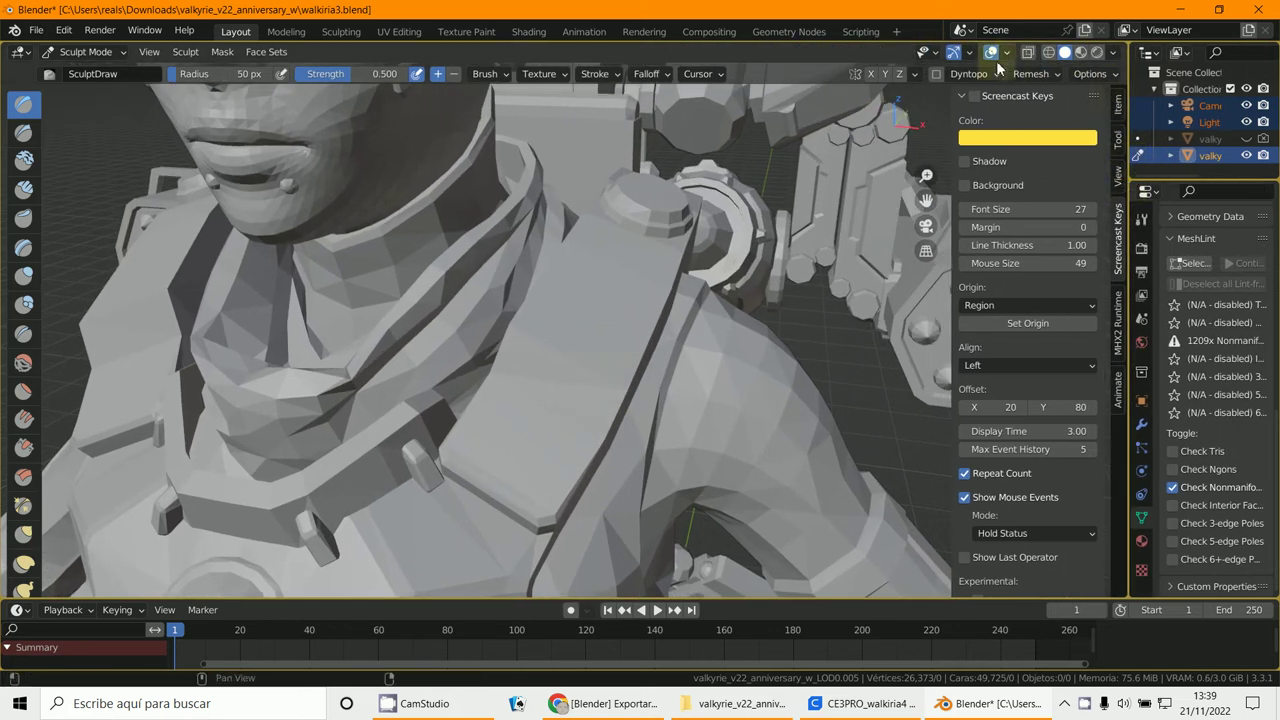
pyautogui.click(938, 73)
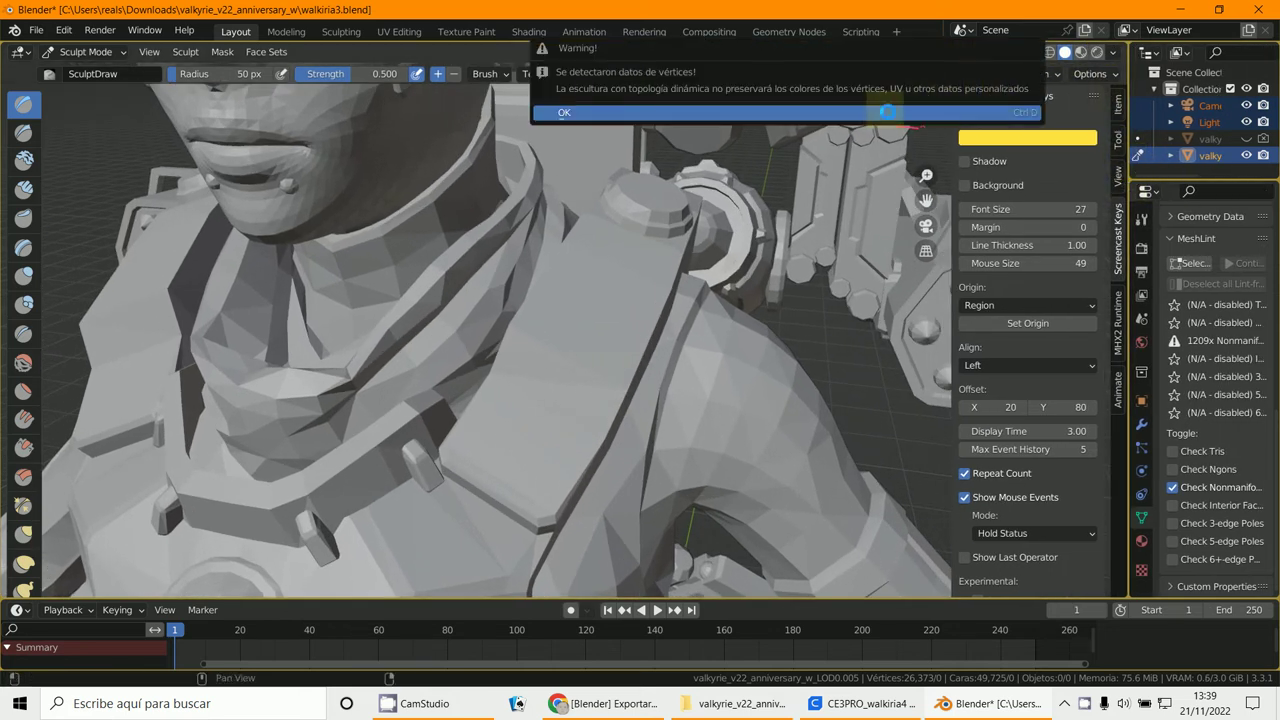
pyautogui.click(886, 112)
pyautogui.click(1031, 73)
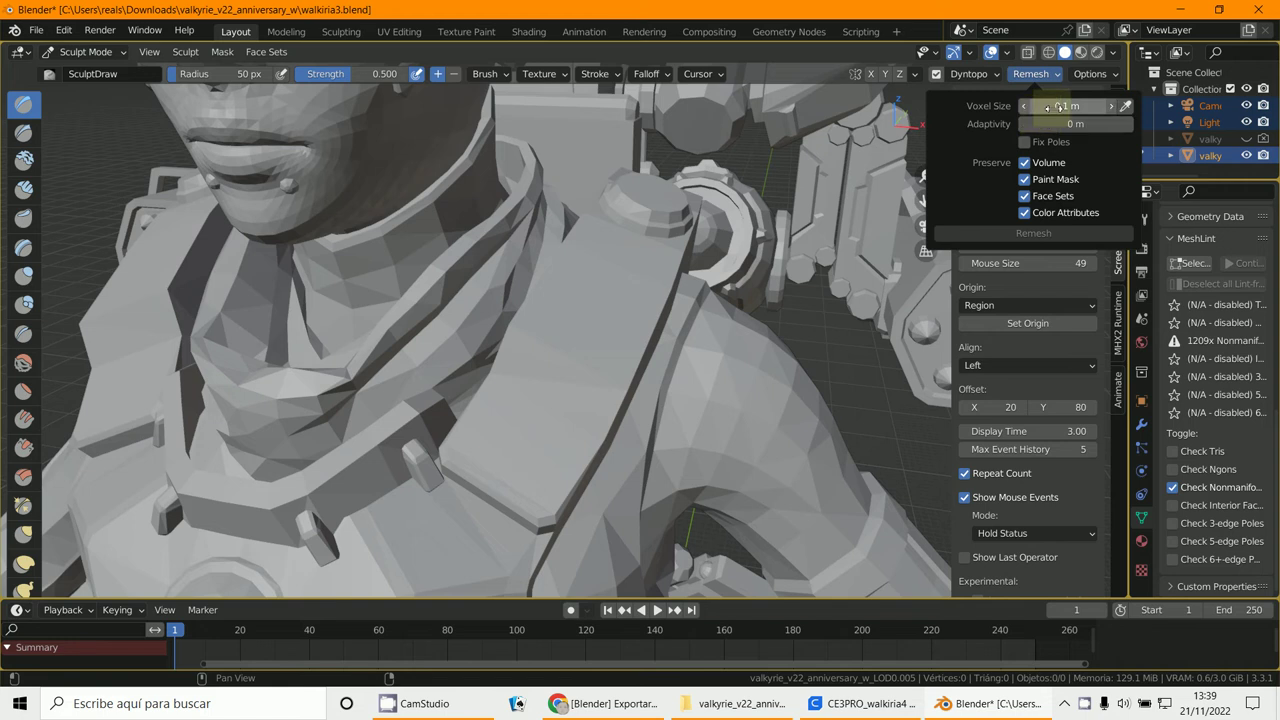
pyautogui.click(986, 74)
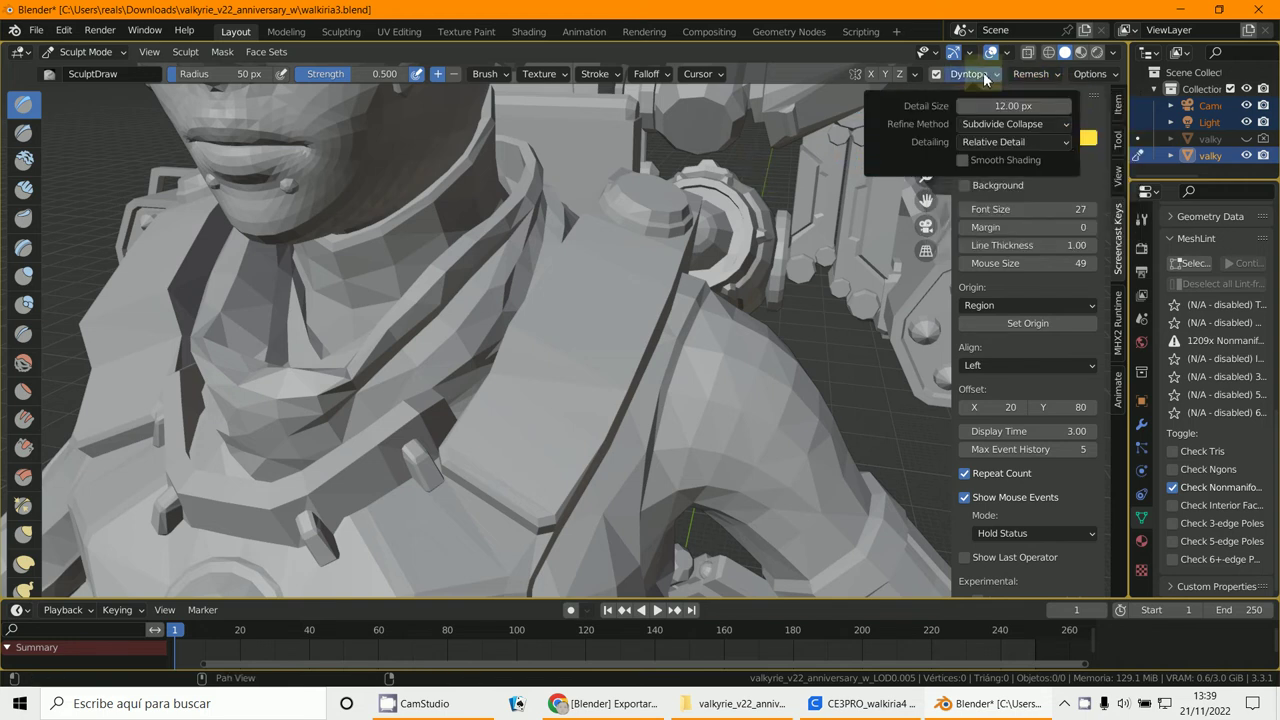
pyautogui.click(990, 105)
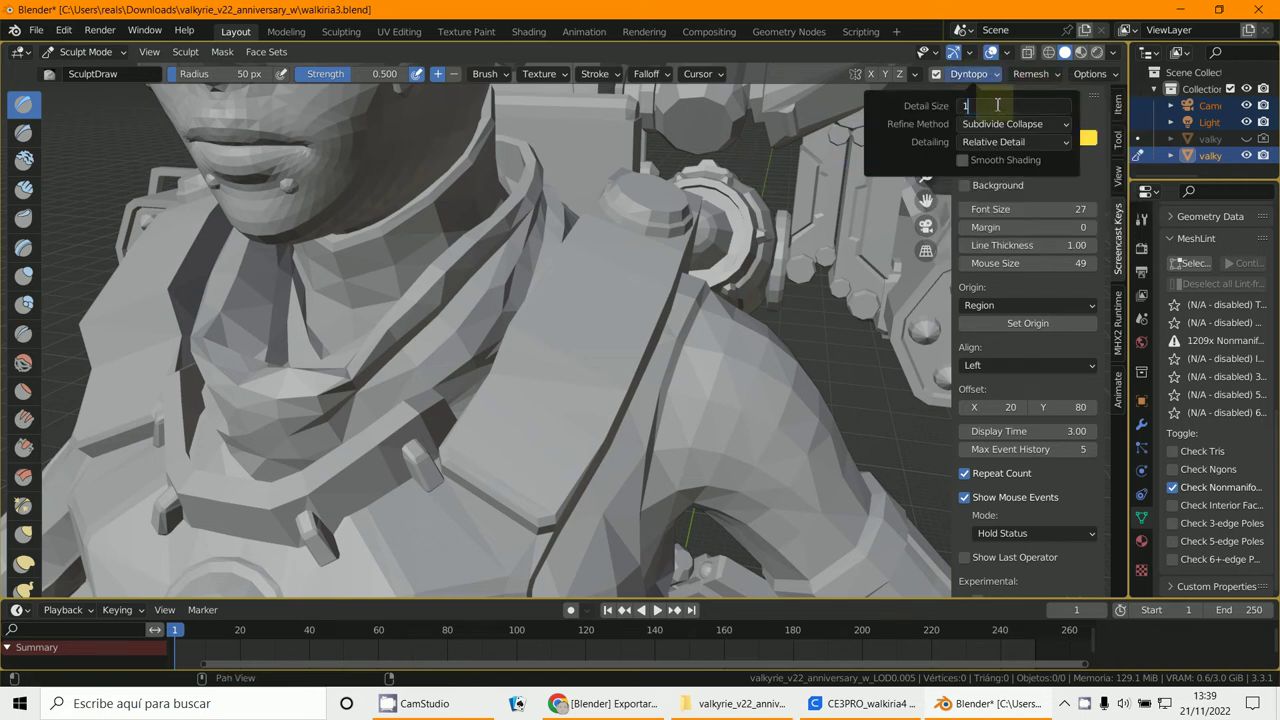
pyautogui.write('1')
pyautogui.press('Return')
# Sculpt raised test strokes on the figure's left shoulder strap with the 50 px Draw brush
pyautogui.scroll(5, 568, 352)
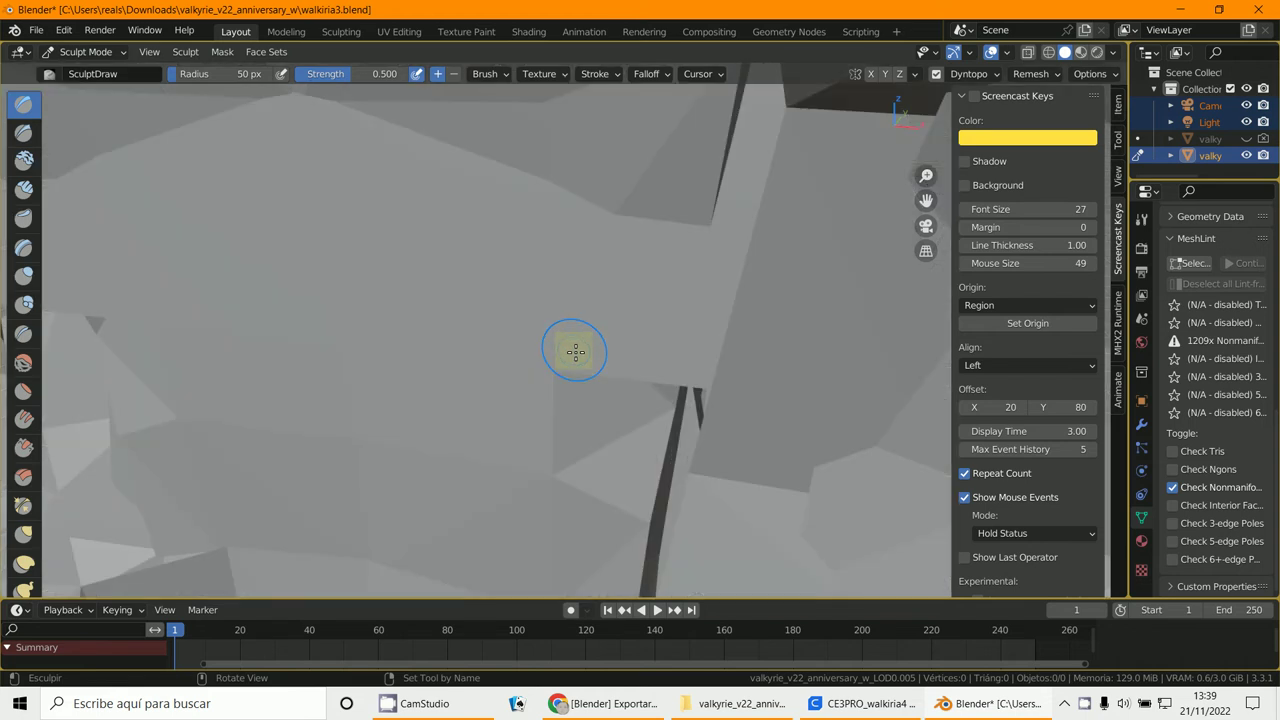
pyautogui.scroll(-3, 576, 349)
pyautogui.moveTo(583, 286)
pyautogui.mouseDown()
pyautogui.moveTo(603, 231)
pyautogui.moveTo(551, 323)
pyautogui.moveTo(562, 342)
pyautogui.moveTo(563, 323)
pyautogui.moveTo(534, 374)
pyautogui.moveTo(549, 334)
pyautogui.moveTo(584, 318)
pyautogui.mouseUp()
pyautogui.moveTo(689, 307)
pyautogui.mouseDown()
pyautogui.moveTo(571, 520)
pyautogui.moveTo(661, 358)
pyautogui.mouseUp()
pyautogui.scroll(-7, 660, 347)
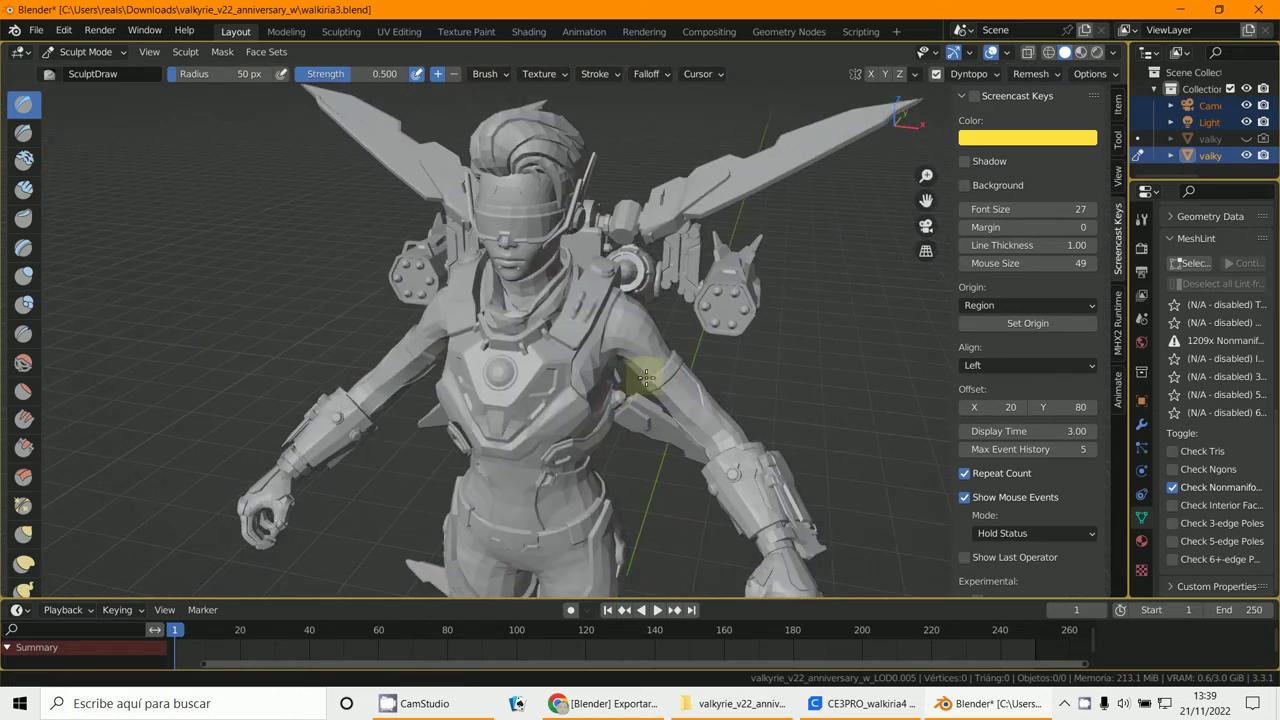
pyautogui.scroll(3, 642, 374)
pyautogui.scroll(3, 637, 300)
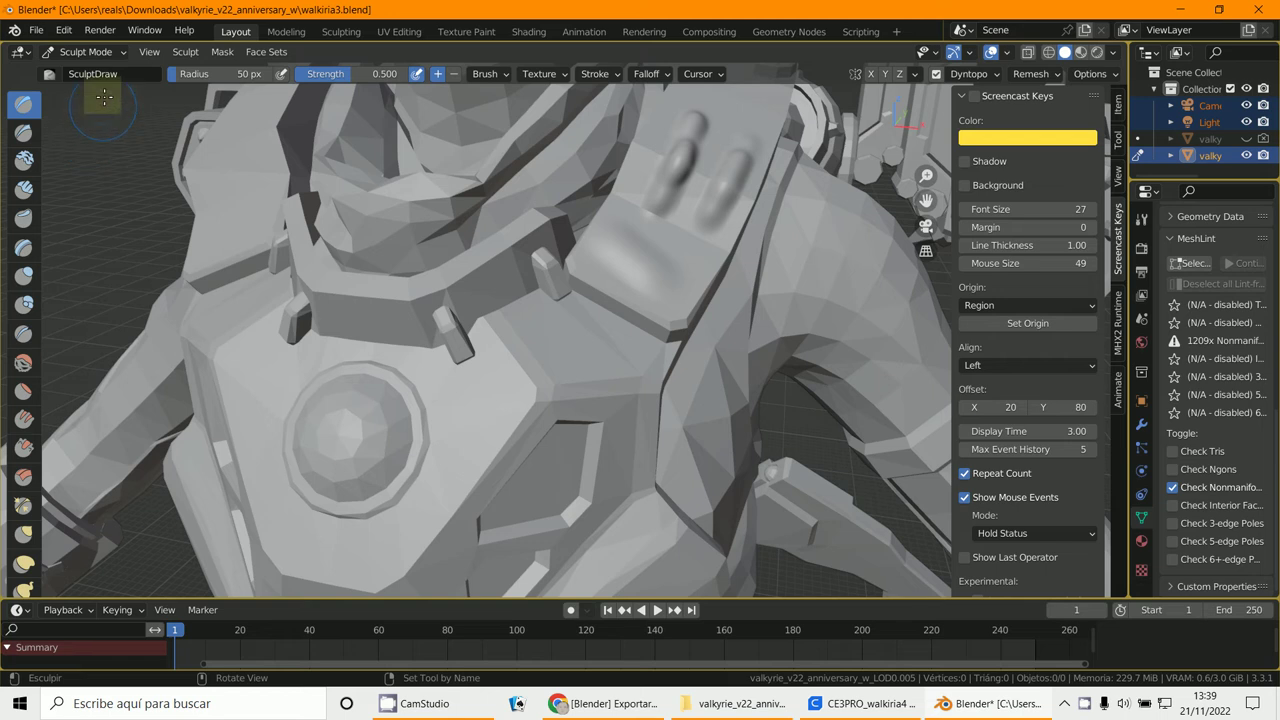
# Set the Draw brush to Subtract and carve a small dent into the figure's right shoulder strap
pyautogui.click(452, 74)
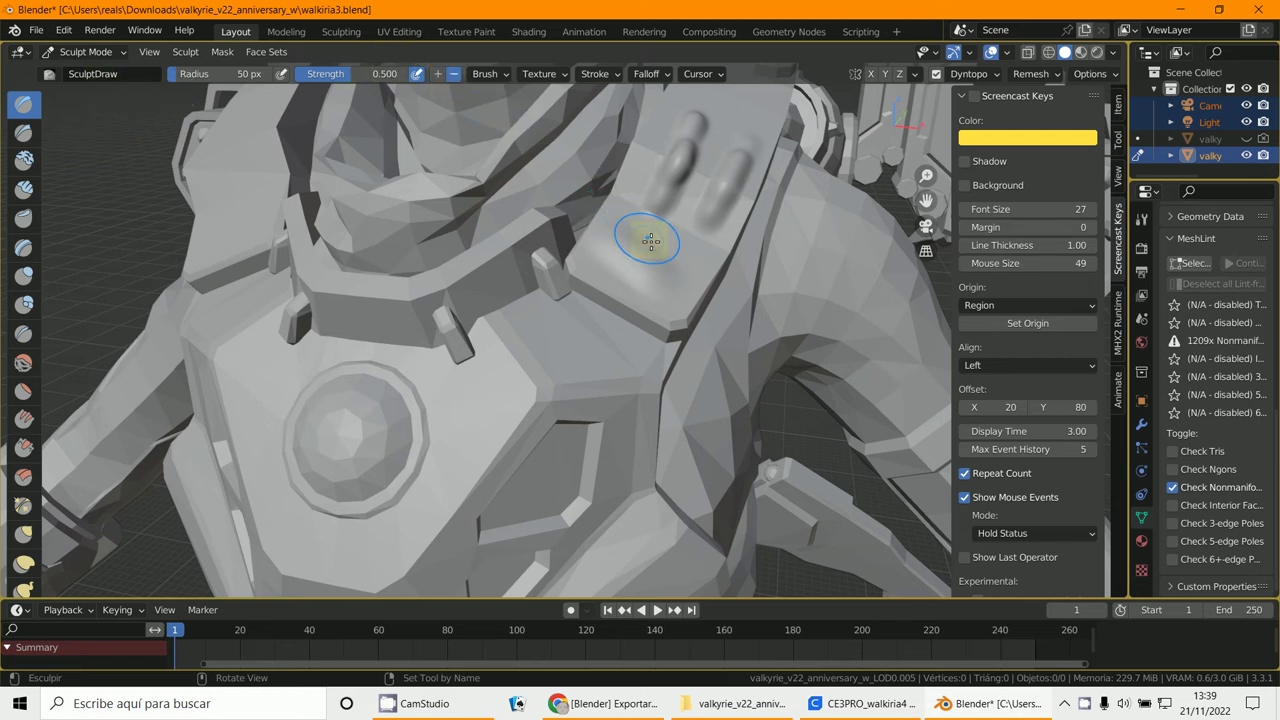
pyautogui.moveTo(330, 240)
pyautogui.mouseDown(button='middle')
pyautogui.moveTo(437, 247)
pyautogui.moveTo(586, 286)
pyautogui.moveTo(523, 300)
pyautogui.moveTo(533, 284)
pyautogui.mouseUp(button='middle')
pyautogui.moveTo(600, 239); pyautogui.dragTo(566, 259, button='middle')
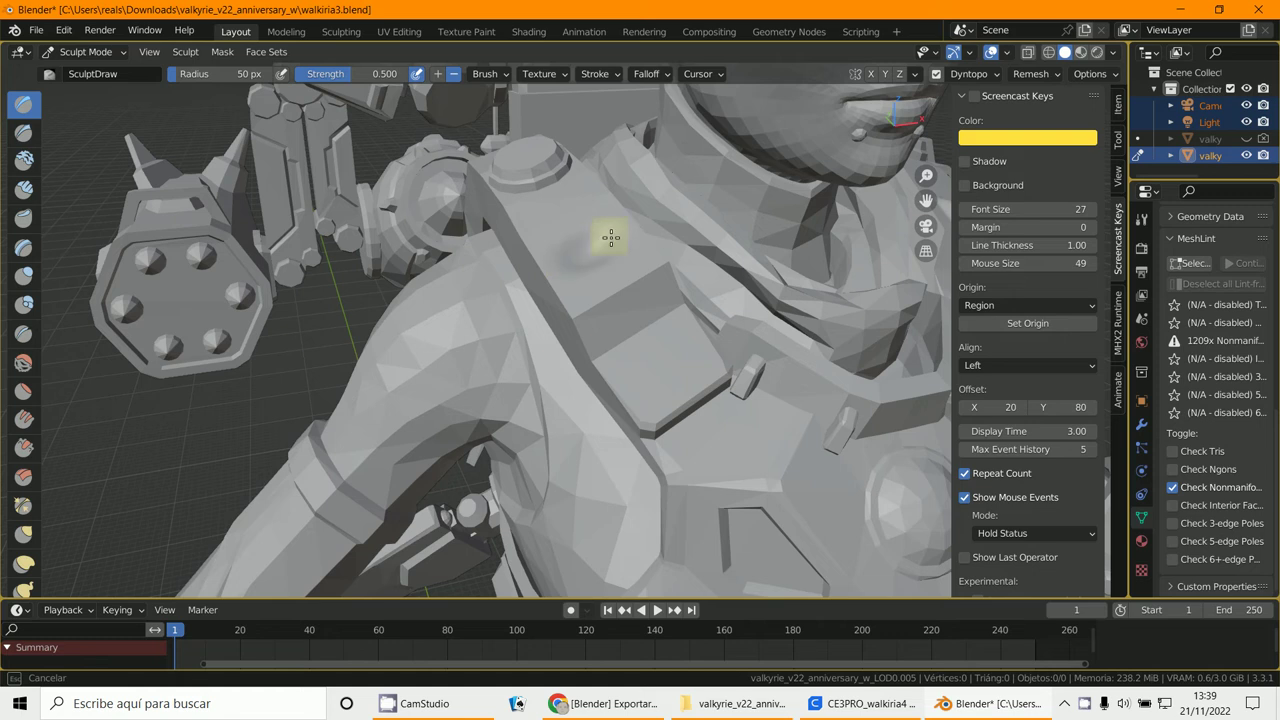
pyautogui.moveTo(576, 254); pyautogui.dragTo(573, 256)
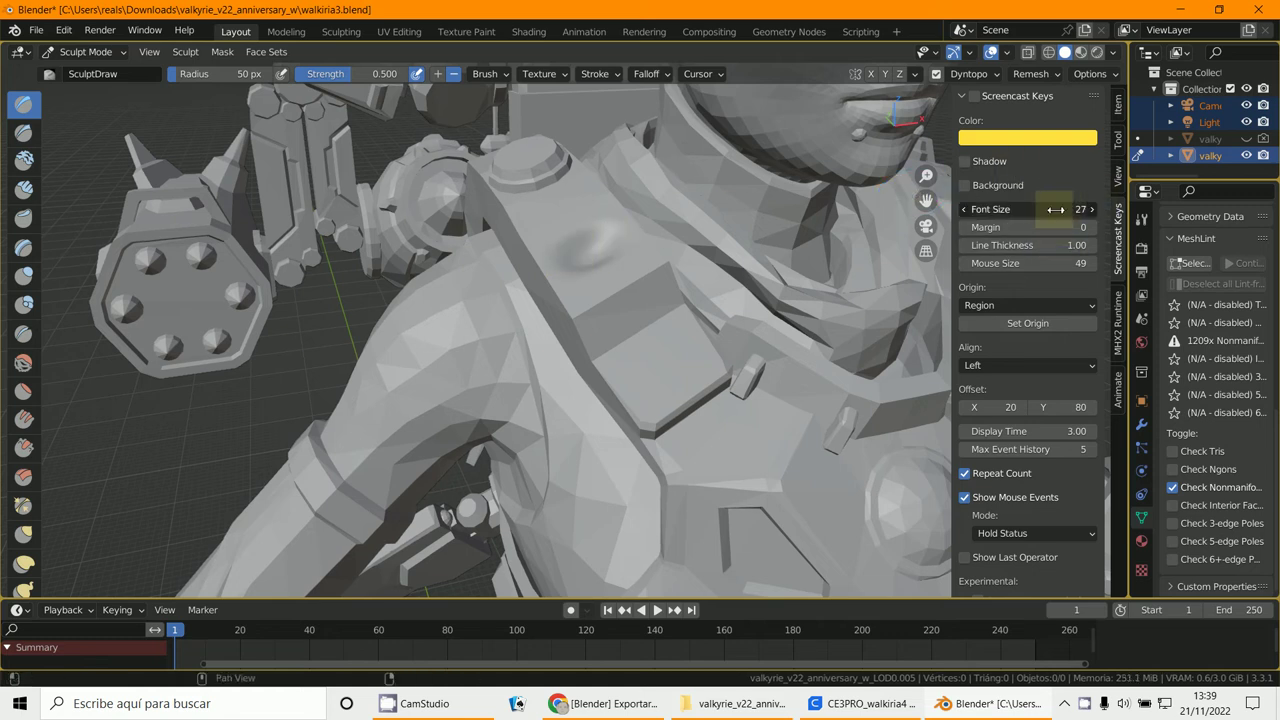
# Set the brush radius to 2 px and carve fine grooves into the recessed part of the right shoulder strap
pyautogui.moveTo(1052, 209); pyautogui.dragTo(1052, 209)
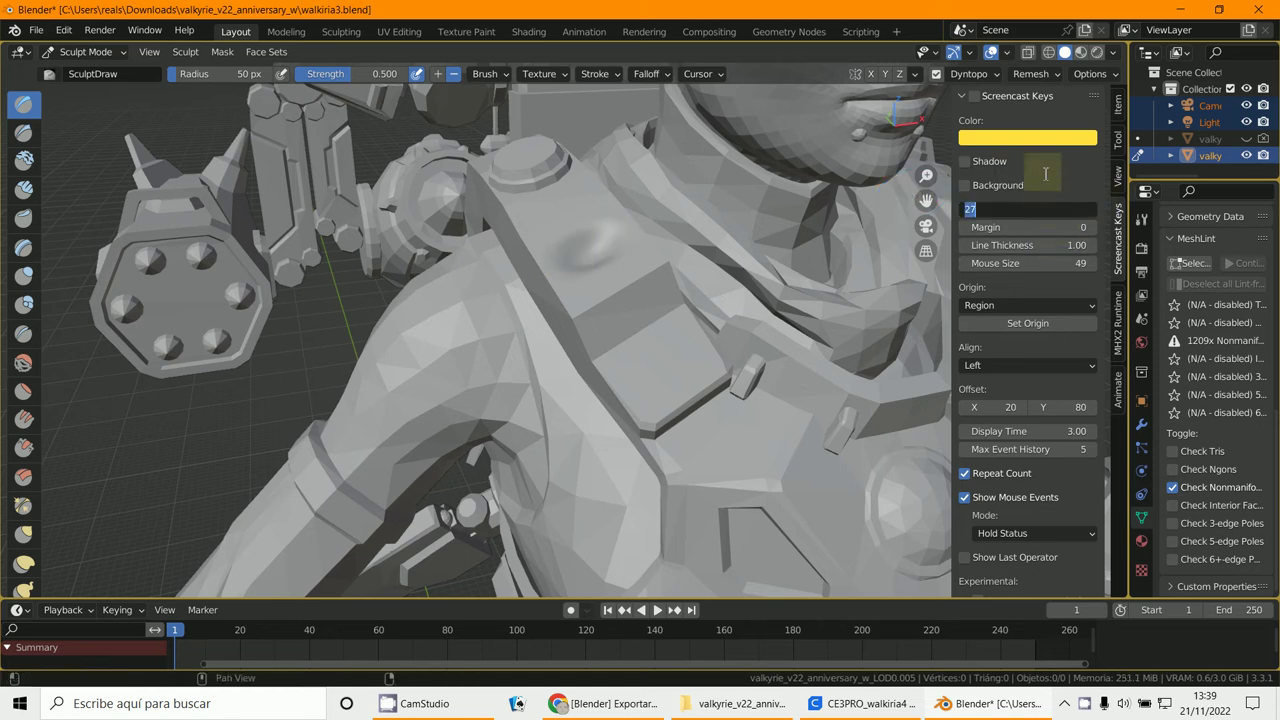
pyautogui.click(962, 95)
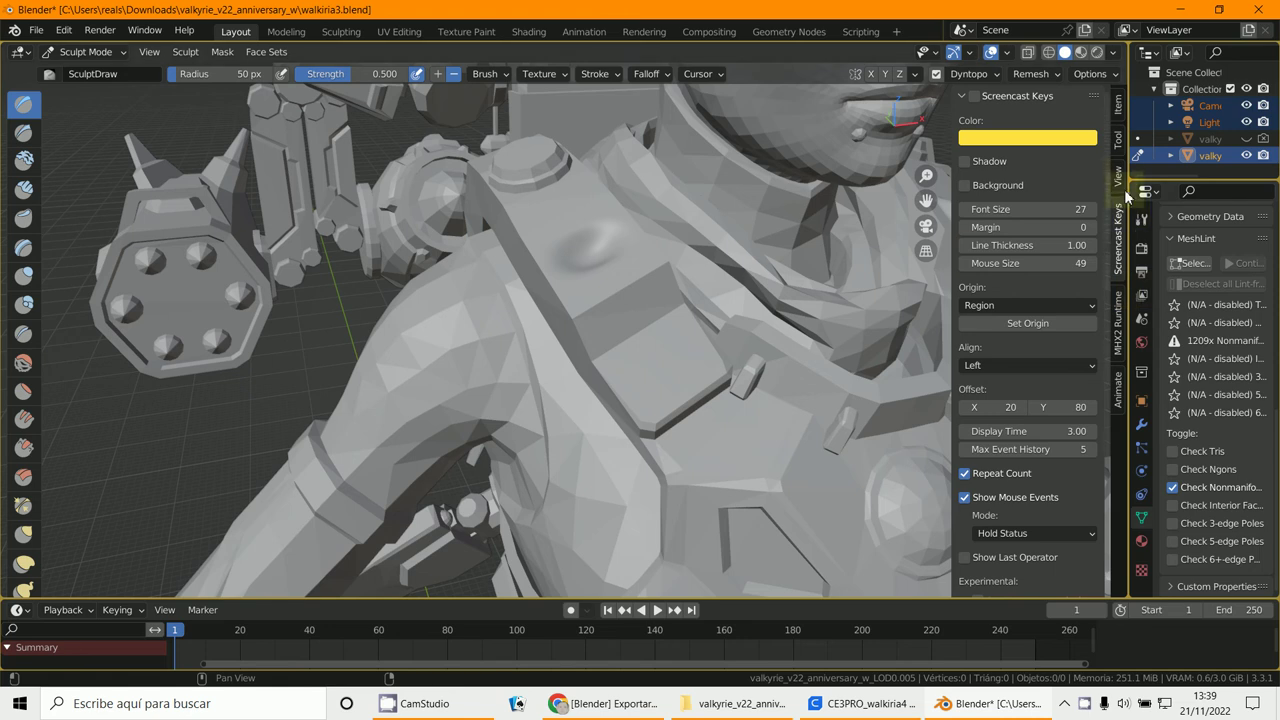
pyautogui.click(1117, 140)
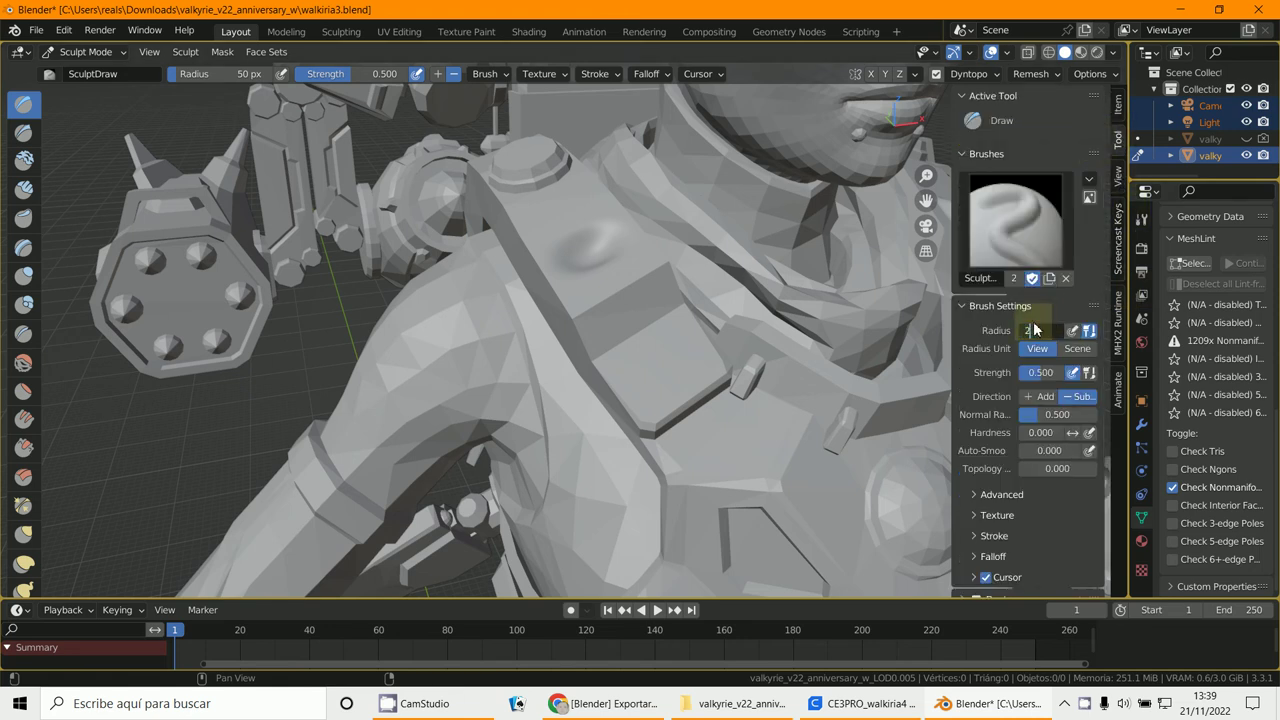
pyautogui.press('Return')
pyautogui.moveTo(648, 307); pyautogui.dragTo(624, 312)
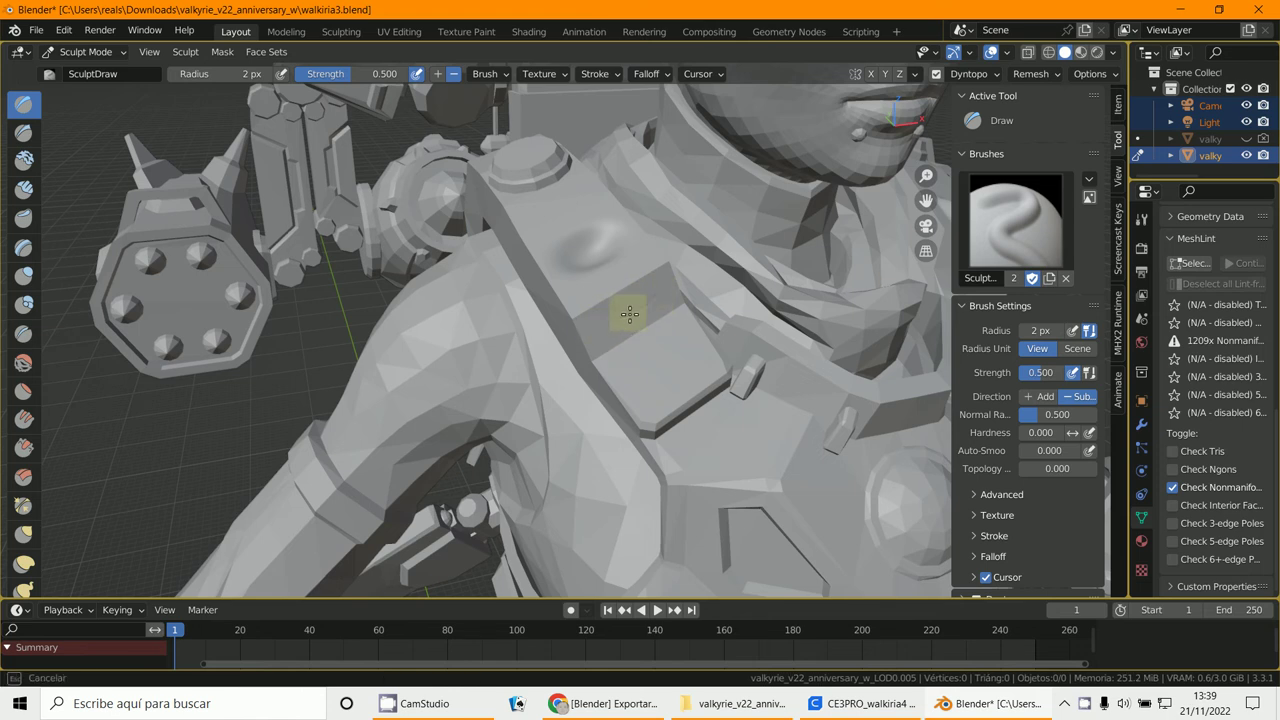
pyautogui.scroll(5, 629, 314)
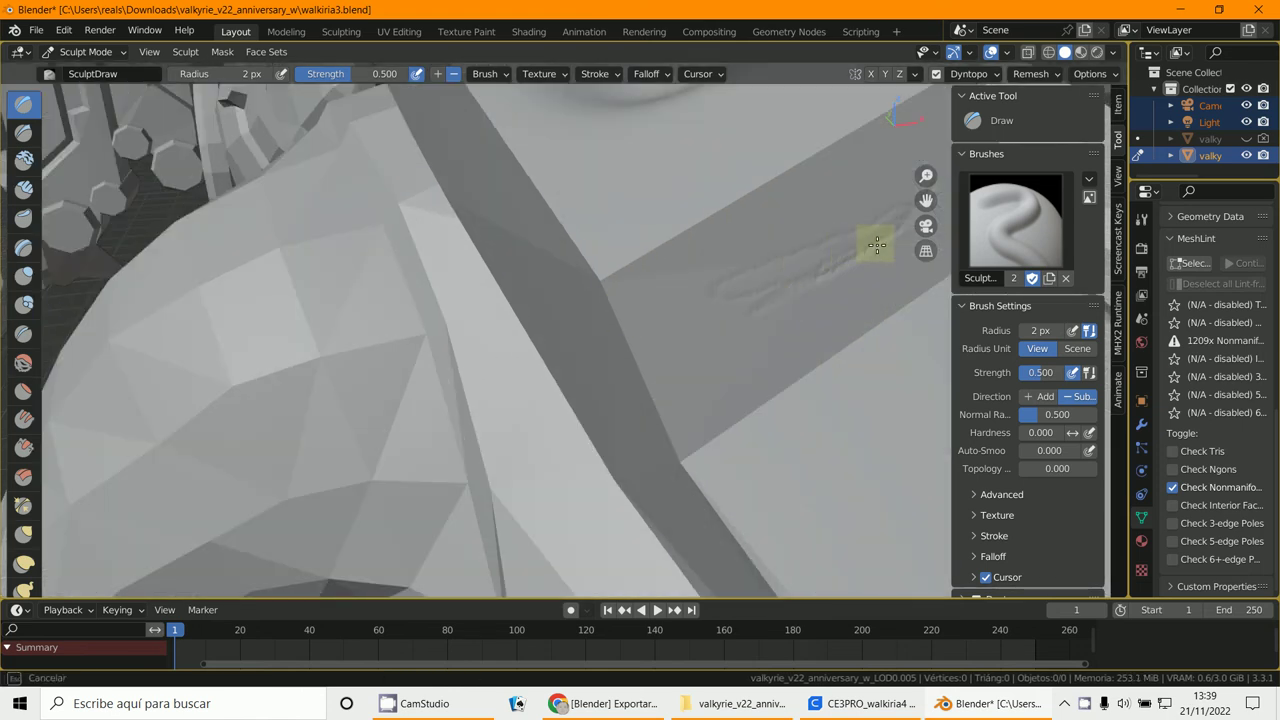
pyautogui.moveTo(877, 245); pyautogui.dragTo(789, 281)
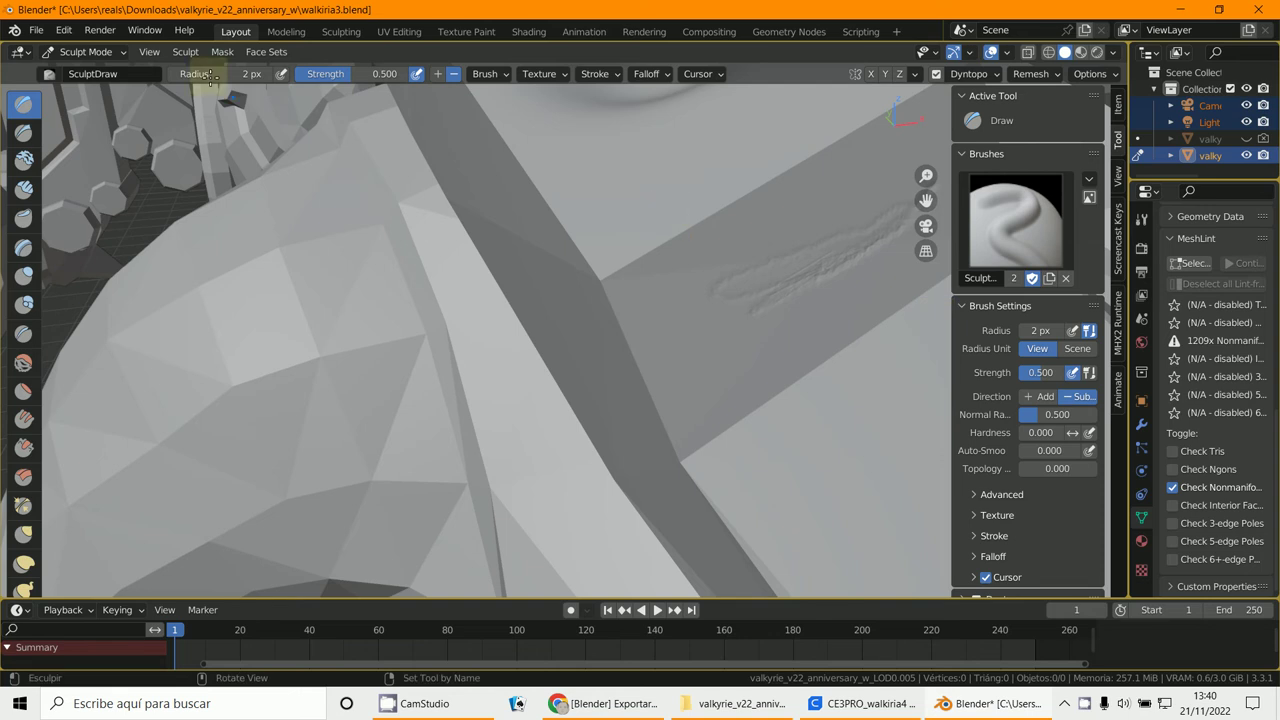
# Bring the whole figure into view, collapse the MeshLint results and expand the mesh's Remesh settings
pyautogui.scroll(-7, 680, 313)
pyautogui.moveTo(715, 388); pyautogui.dragTo(711, 365, button='middle')
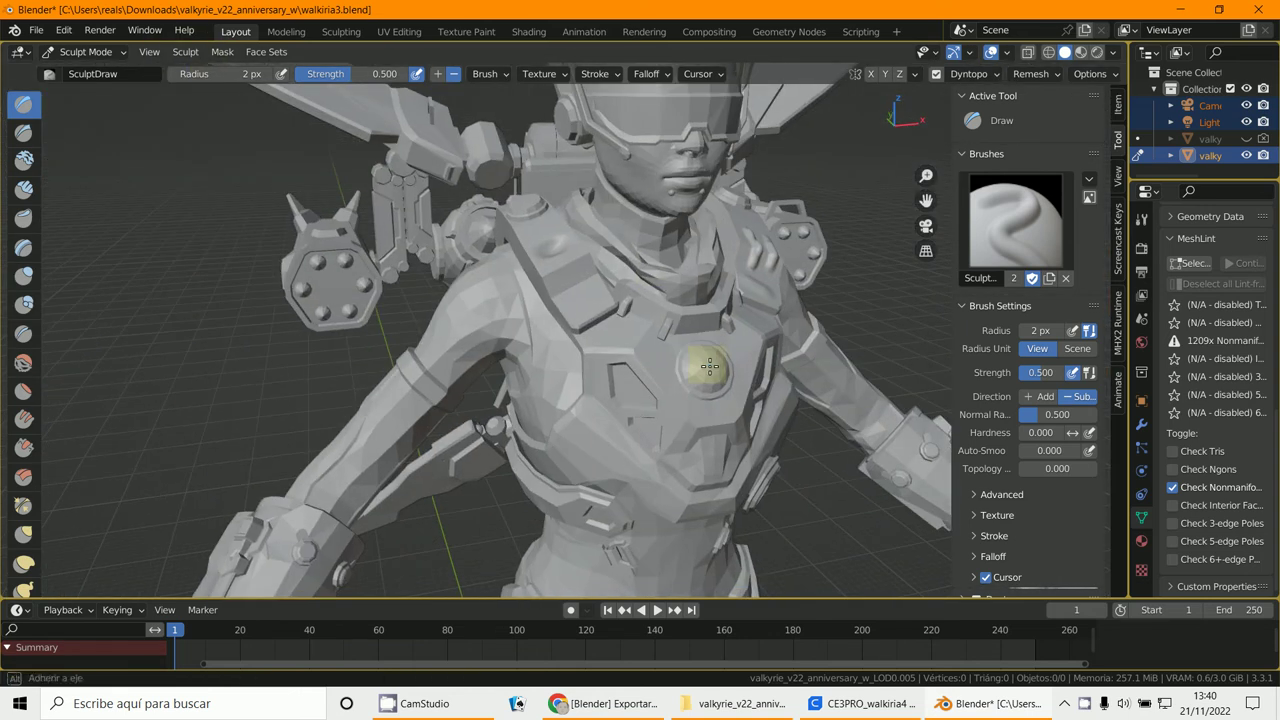
pyautogui.scroll(-3, 718, 300)
pyautogui.scroll(-3, 645, 380)
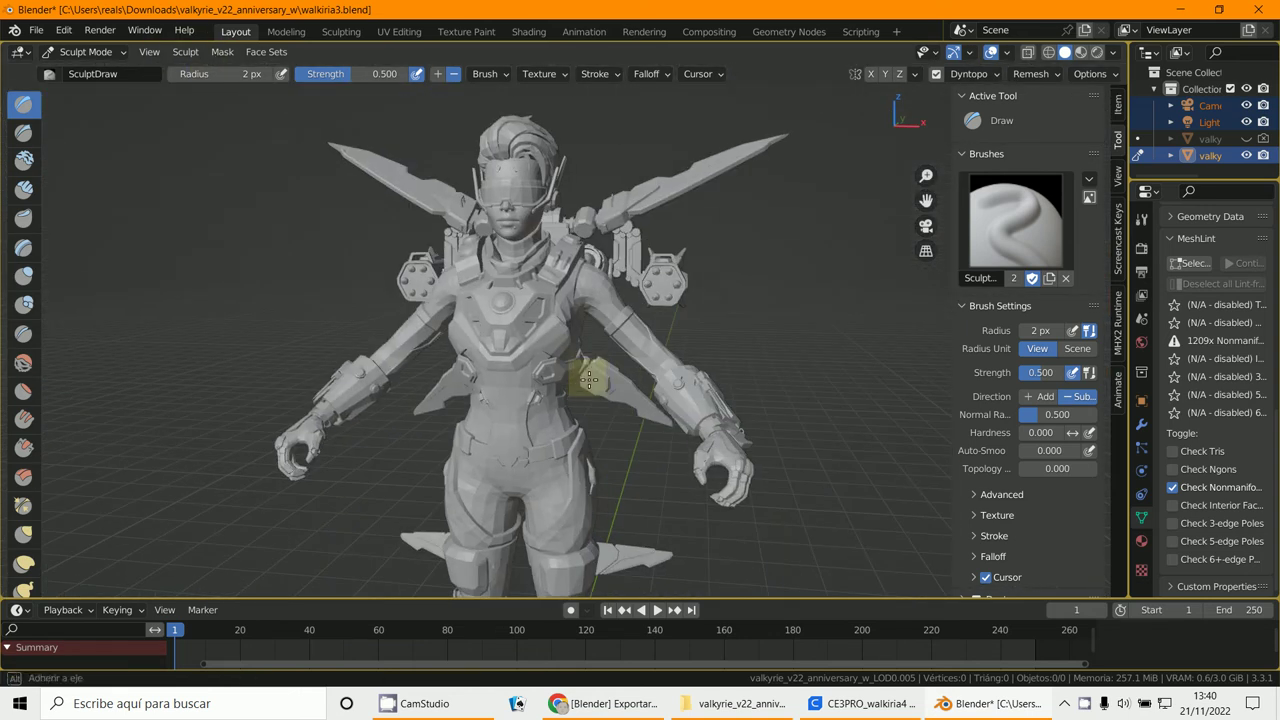
pyautogui.scroll(1, 650, 330)
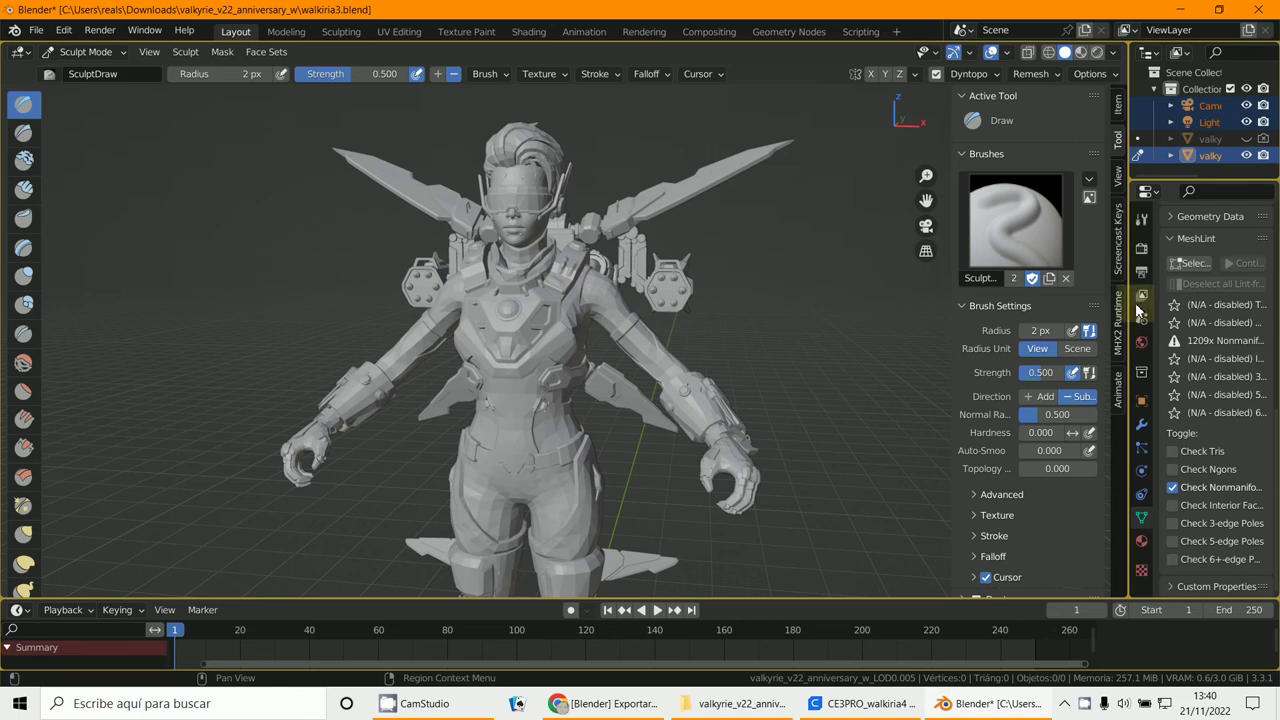
pyautogui.moveTo(1127, 304); pyautogui.dragTo(896, 308)
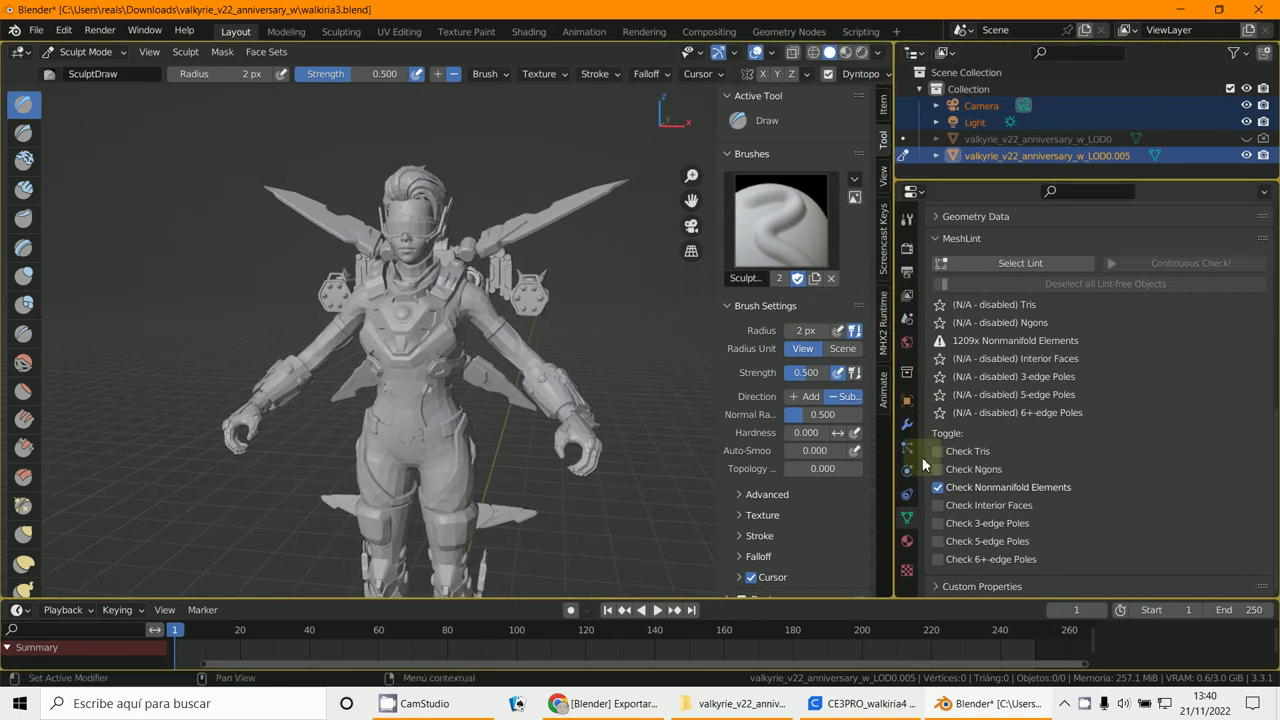
pyautogui.scroll(1, 938, 290)
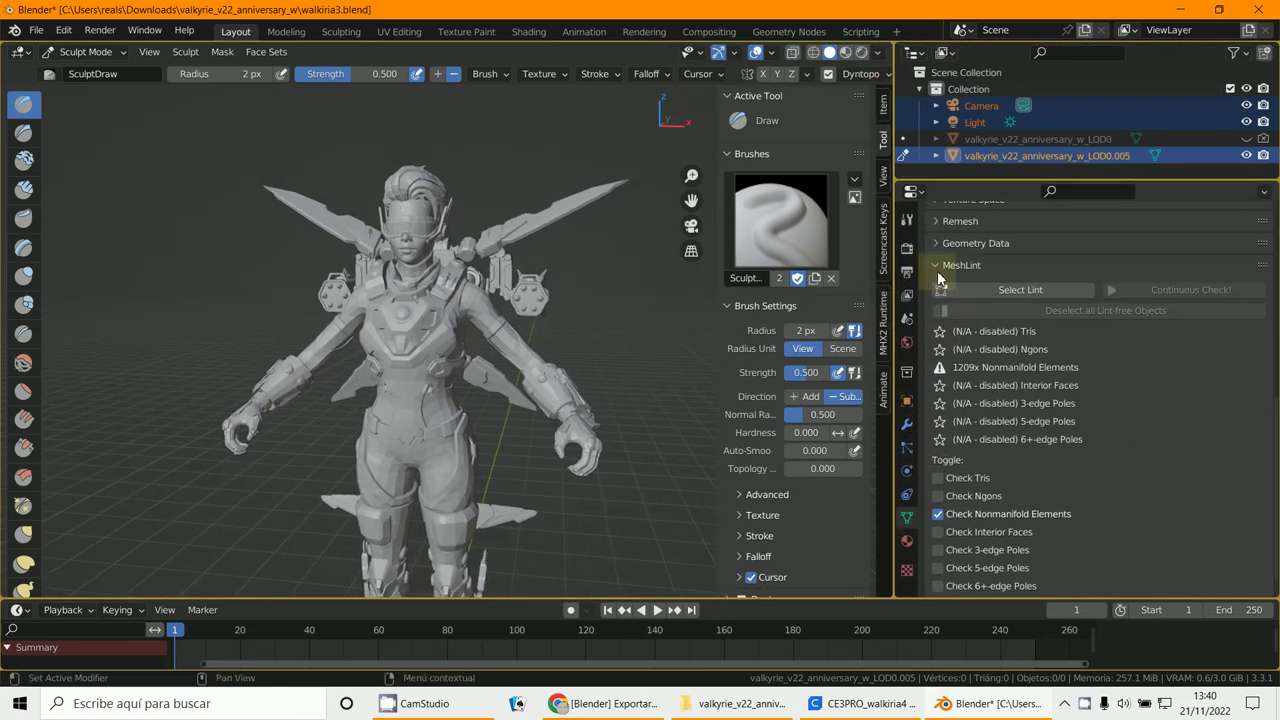
pyautogui.click(937, 266)
pyautogui.click(952, 521)
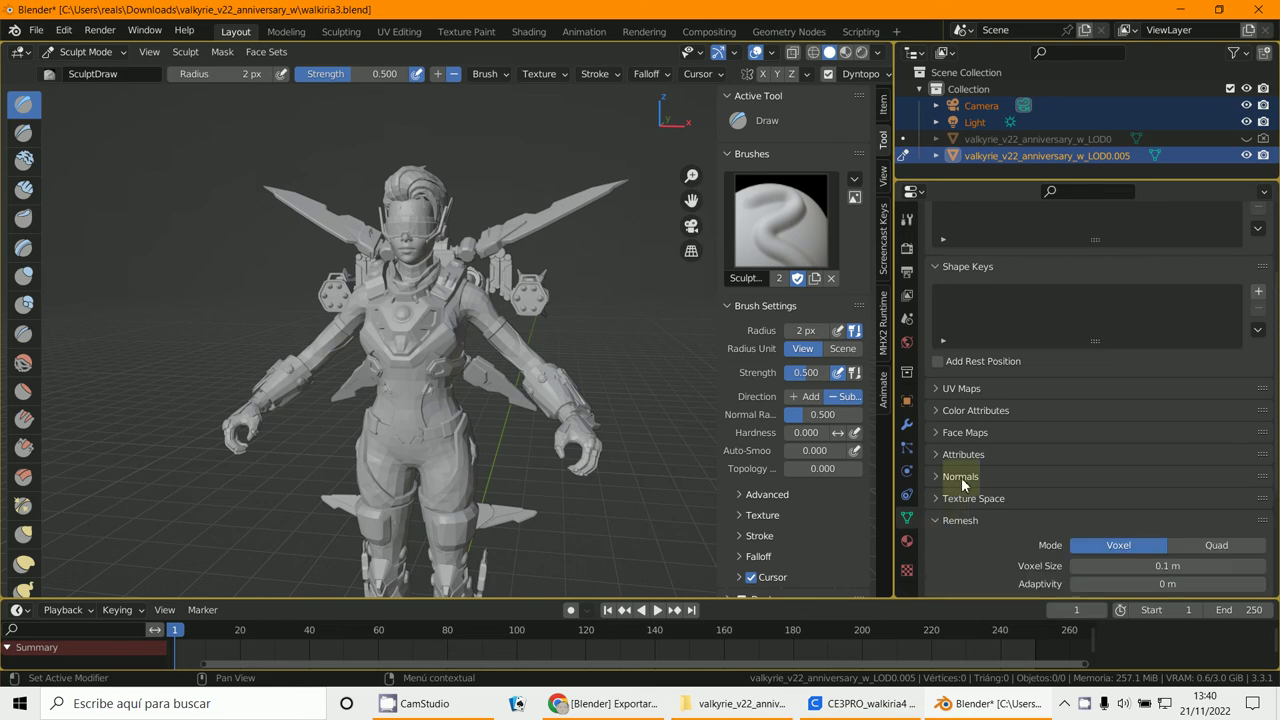
pyautogui.scroll(-5, 1000, 450)
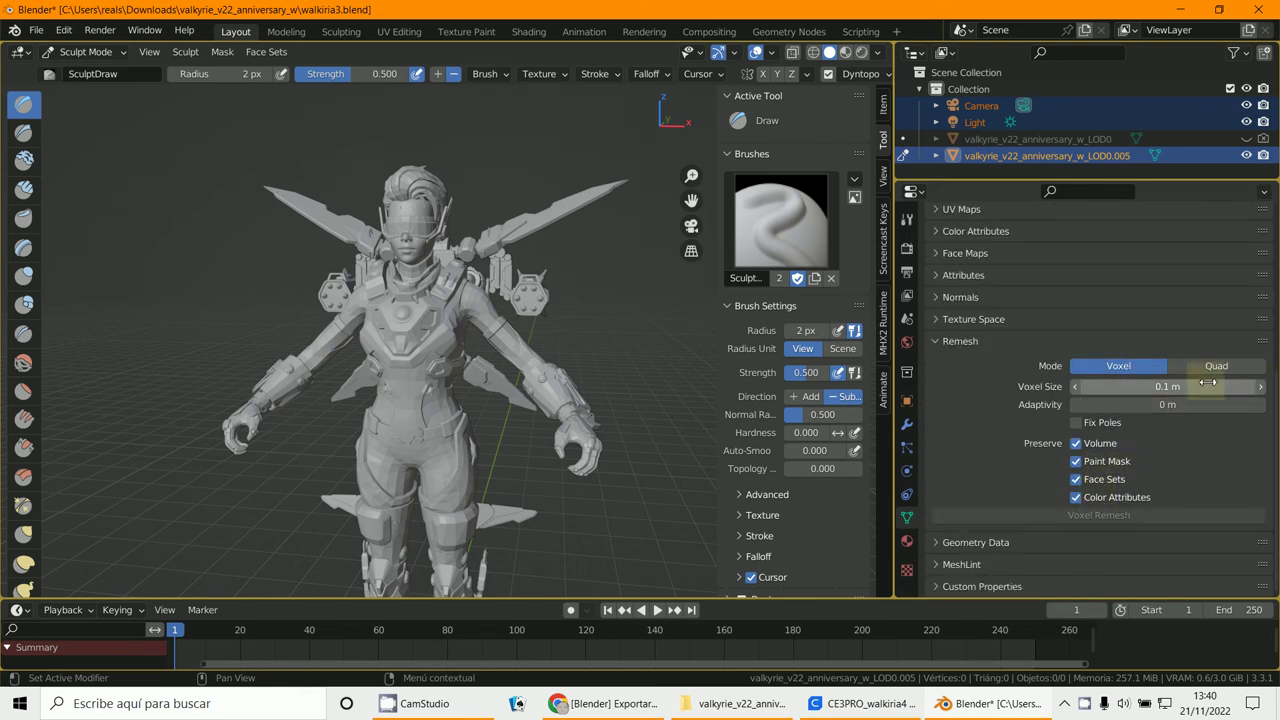
# Check the Quad remesh option, then return the remesh mode to Voxel
pyautogui.click(1216, 366)
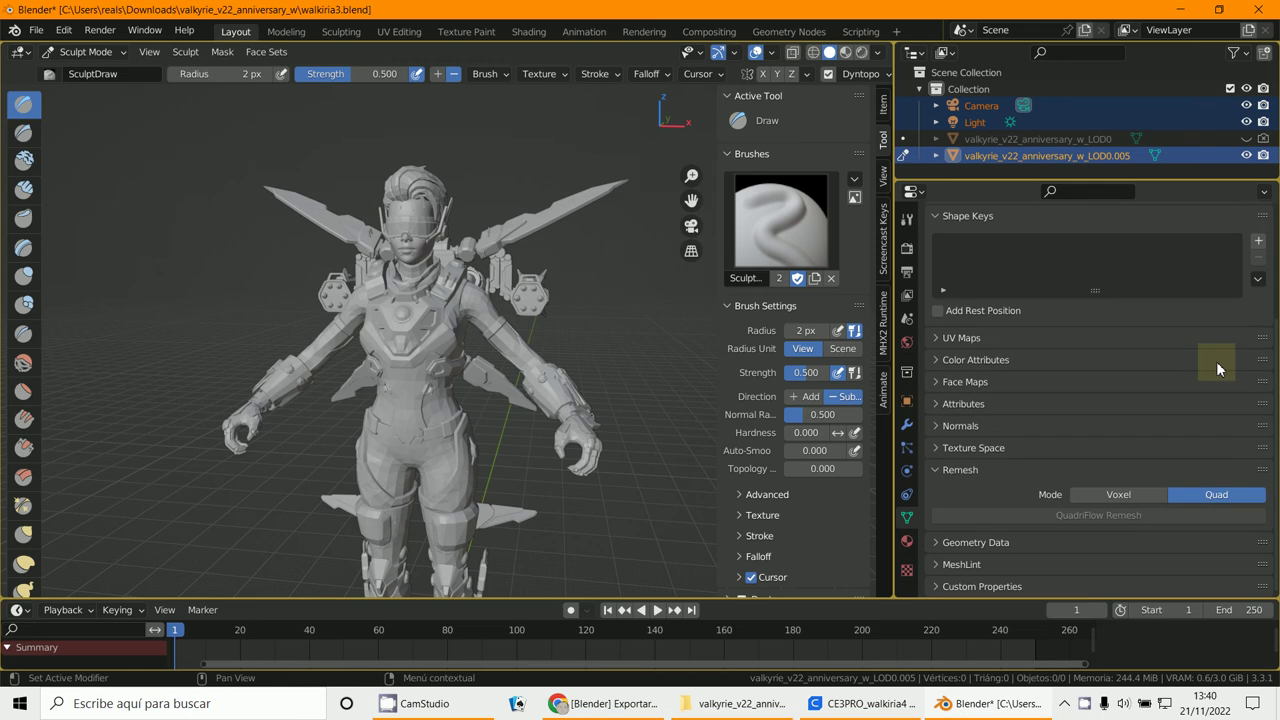
pyautogui.click(1104, 494)
pyautogui.scroll(-3, 1120, 480)
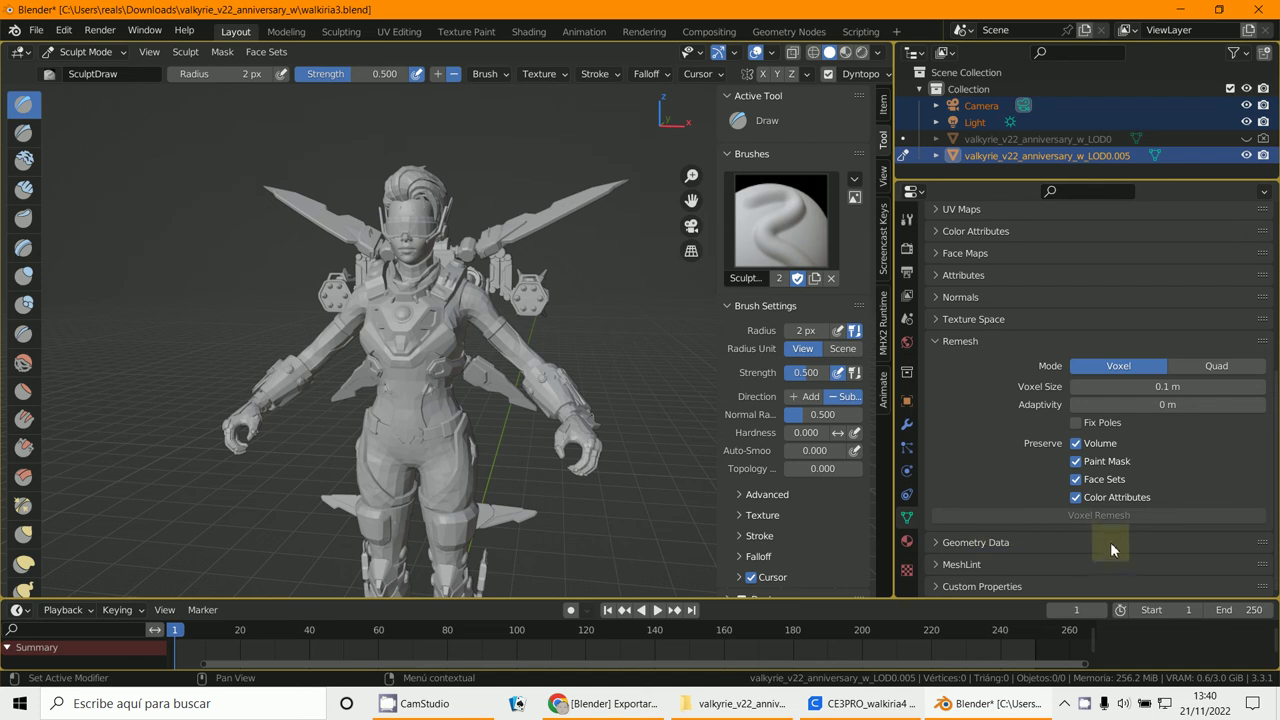
# Switch the Valkyrie figure from Sculpt Mode back to Object Mode
pyautogui.scroll(3, 480, 407)
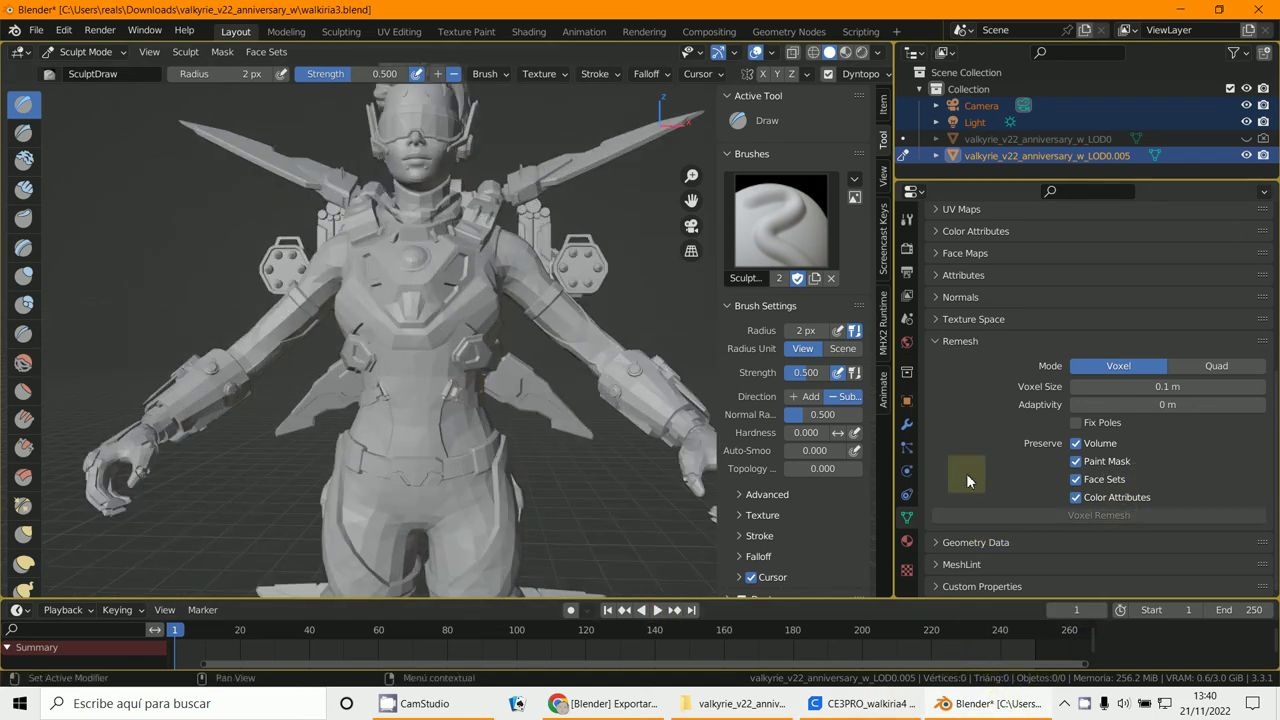
pyautogui.scroll(-3, 629, 432)
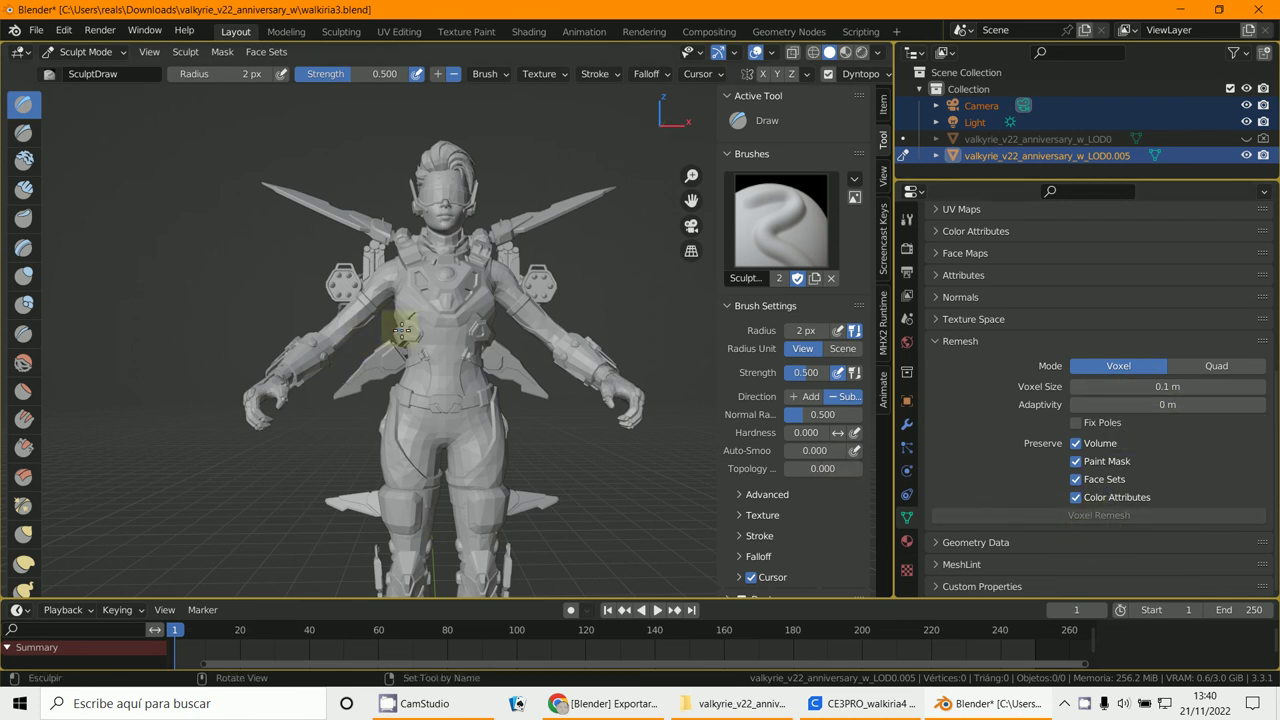
pyautogui.rightClick(440, 331)
pyautogui.click(85, 51)
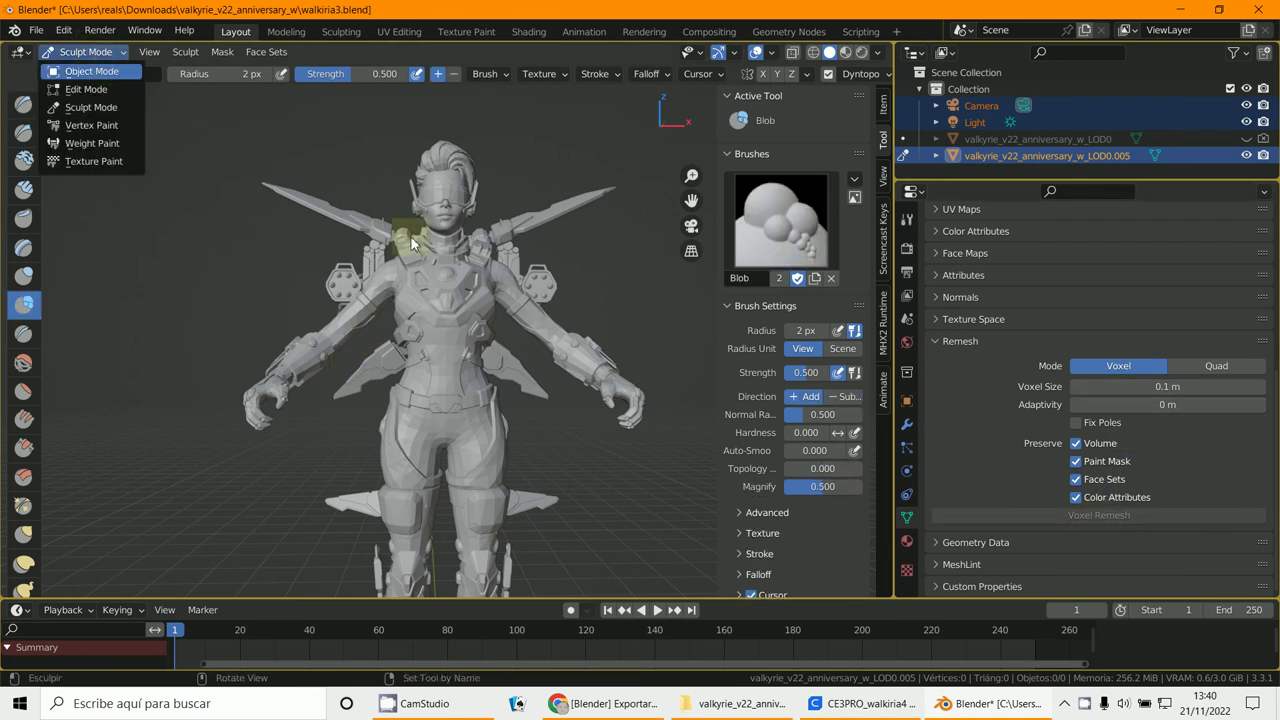
pyautogui.click(90, 69)
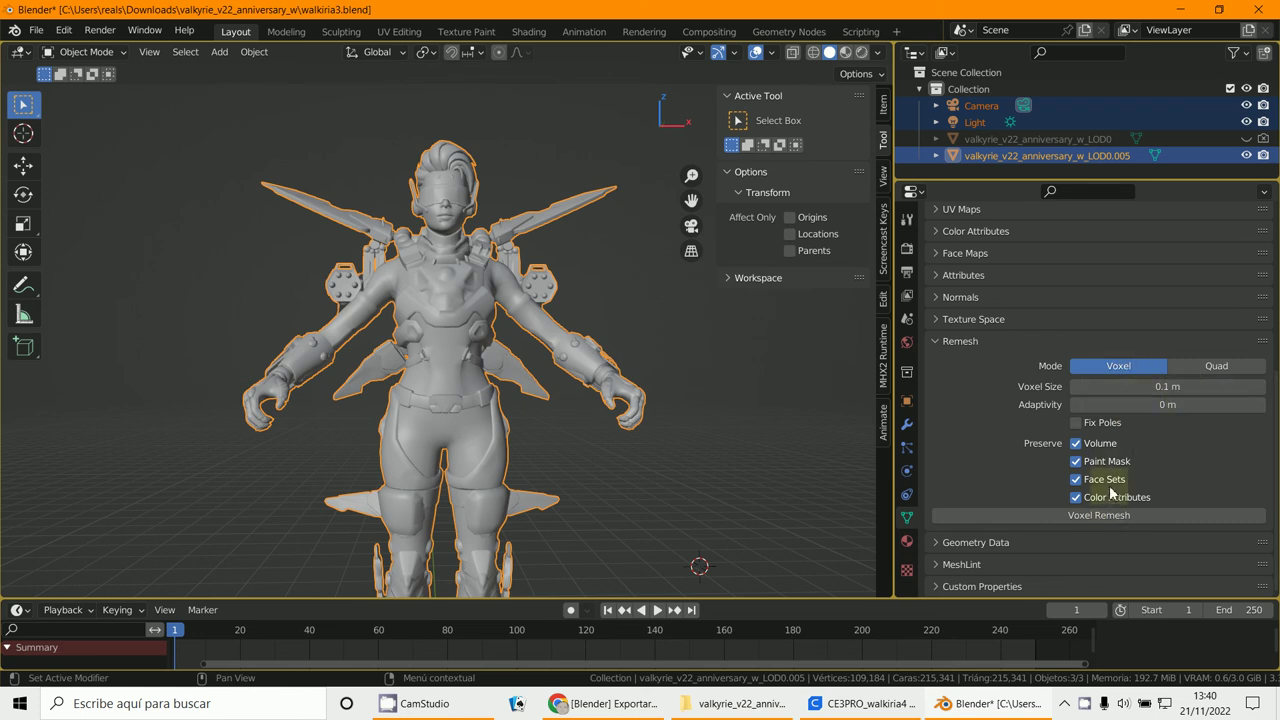
# Try a Voxel remesh of the figure with a 0.1 m voxel size and inspect the resulting surface up close
pyautogui.click(1100, 515)
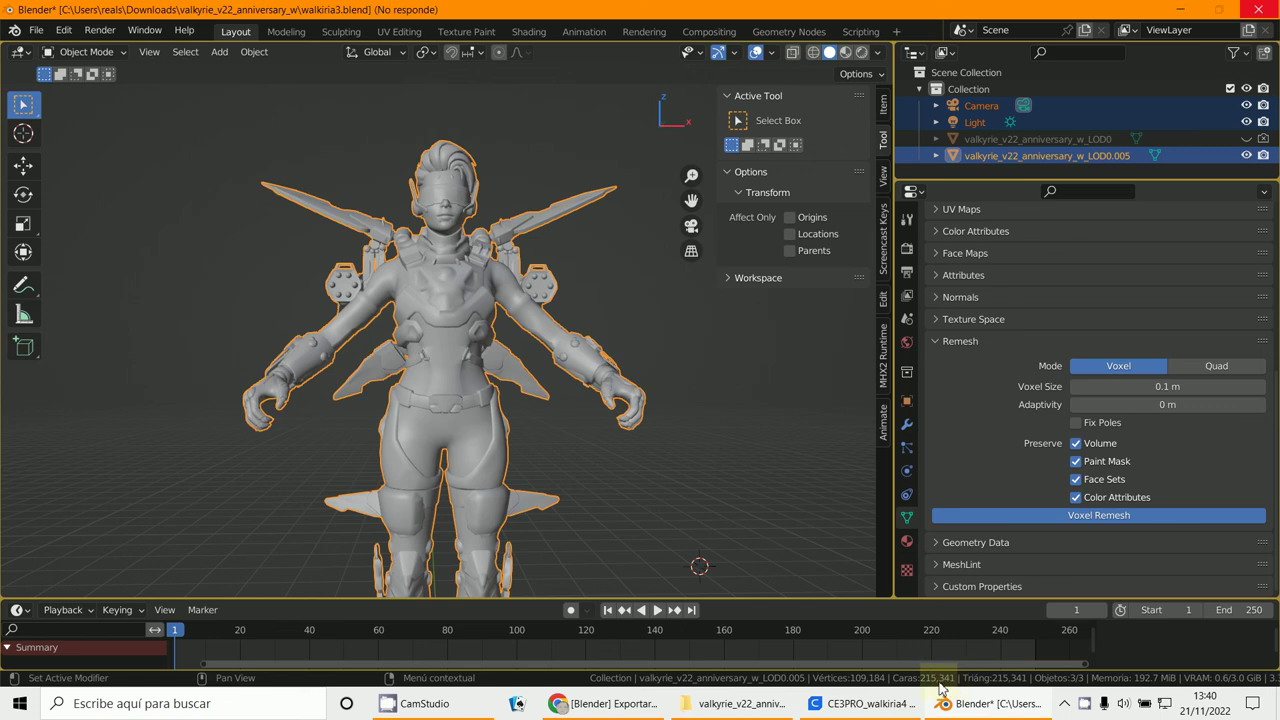
pyautogui.scroll(8, 395, 405)
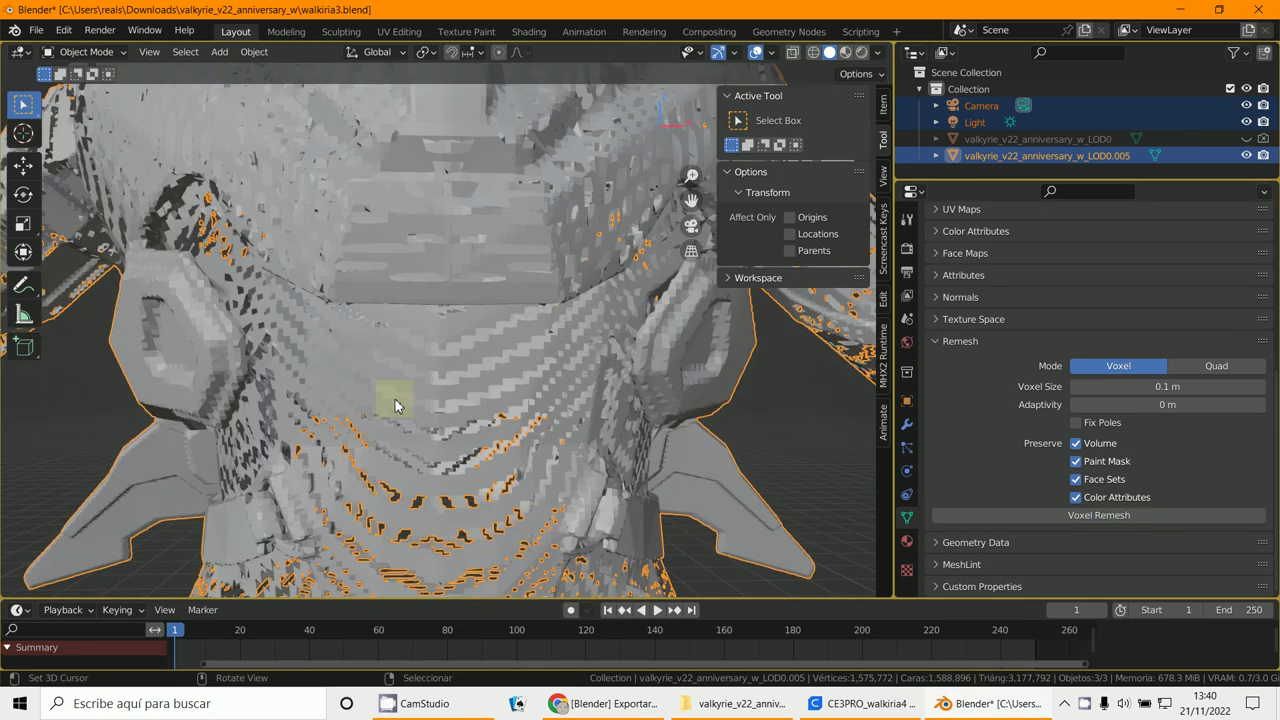
pyautogui.scroll(-4, 395, 405)
pyautogui.moveTo(395, 405); pyautogui.dragTo(431, 440, button='middle')
# Undo the voxel remesh and bring the figure back into view at a slight angle
pyautogui.hotkey('ctrl', 'z')
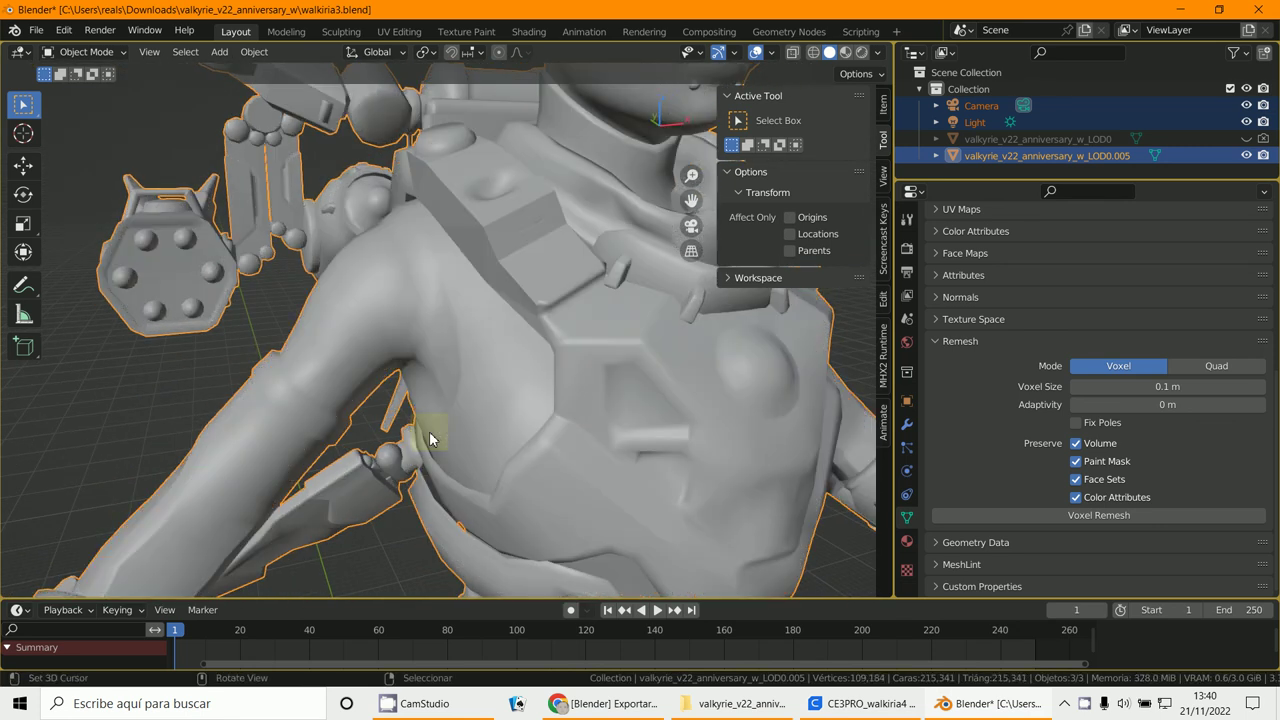
pyautogui.scroll(-6, 431, 440)
pyautogui.moveTo(482, 484); pyautogui.dragTo(627, 472, button='middle')
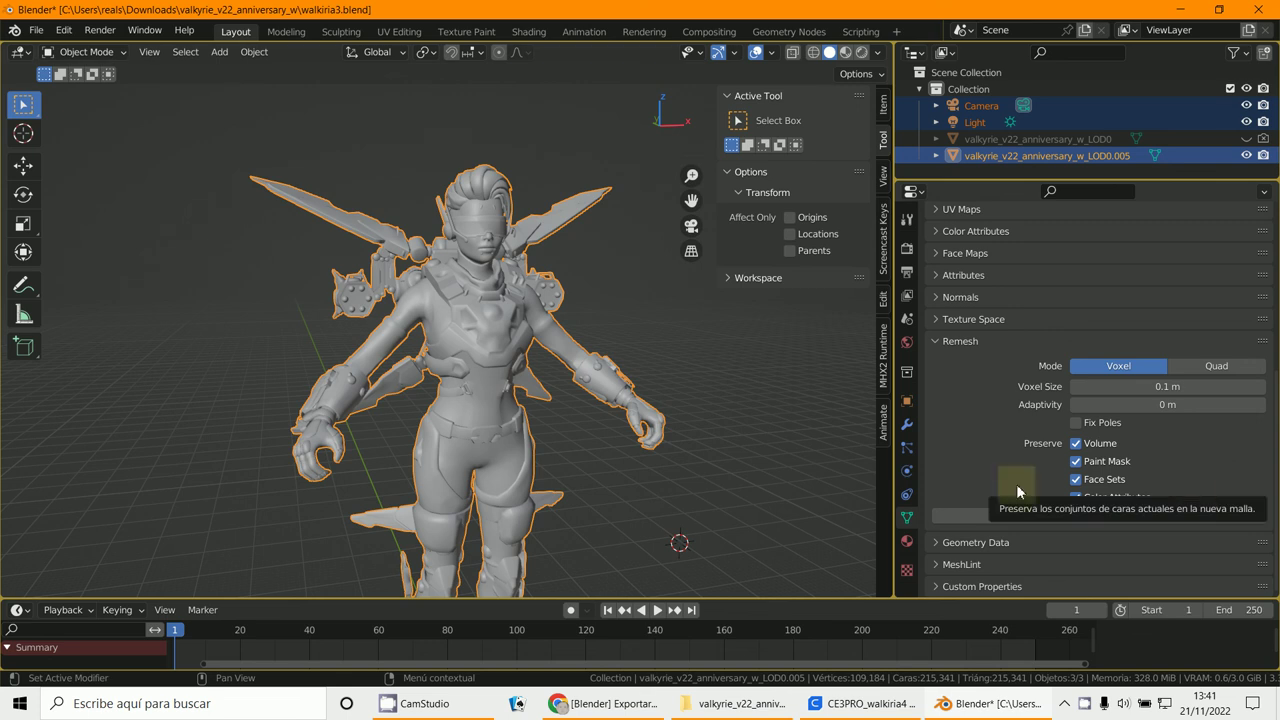
pyautogui.click(441, 708)
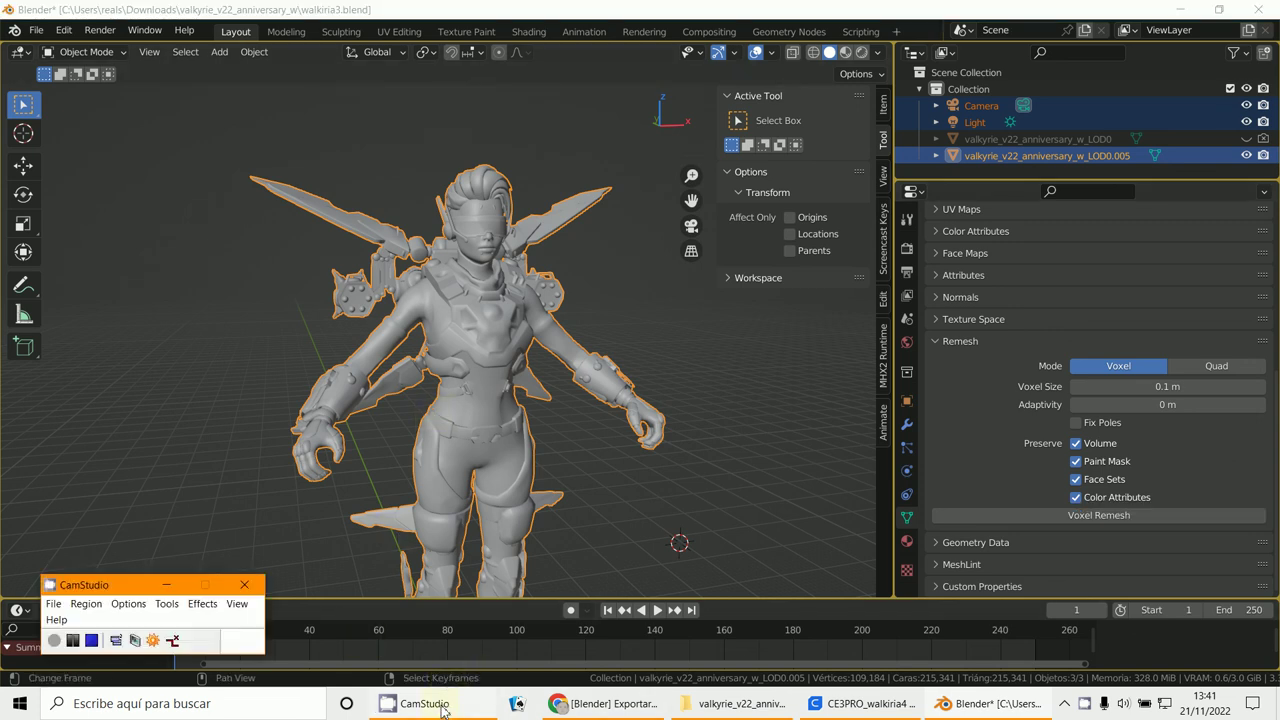